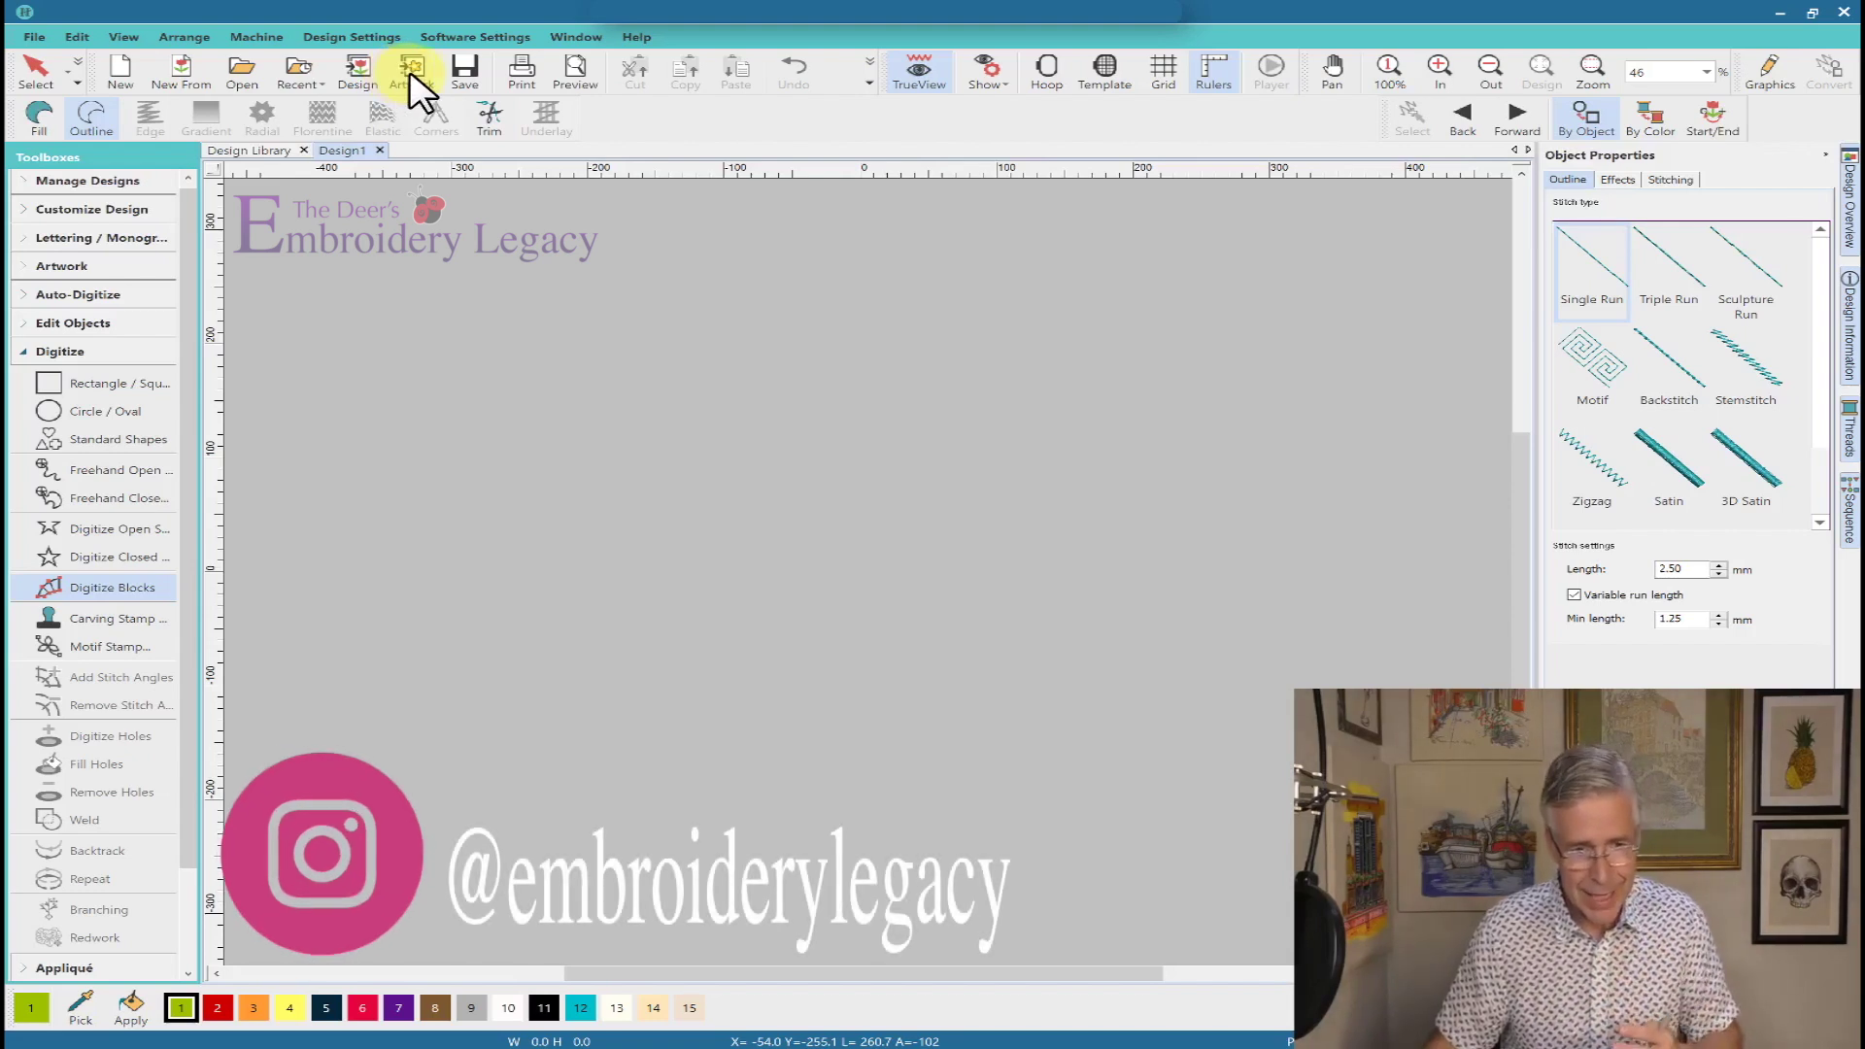
Insert the IMG-5741 cap-hoop photo as background artwork, then delete it again.
{"action": "left_click", "coordinate": [416, 78]}
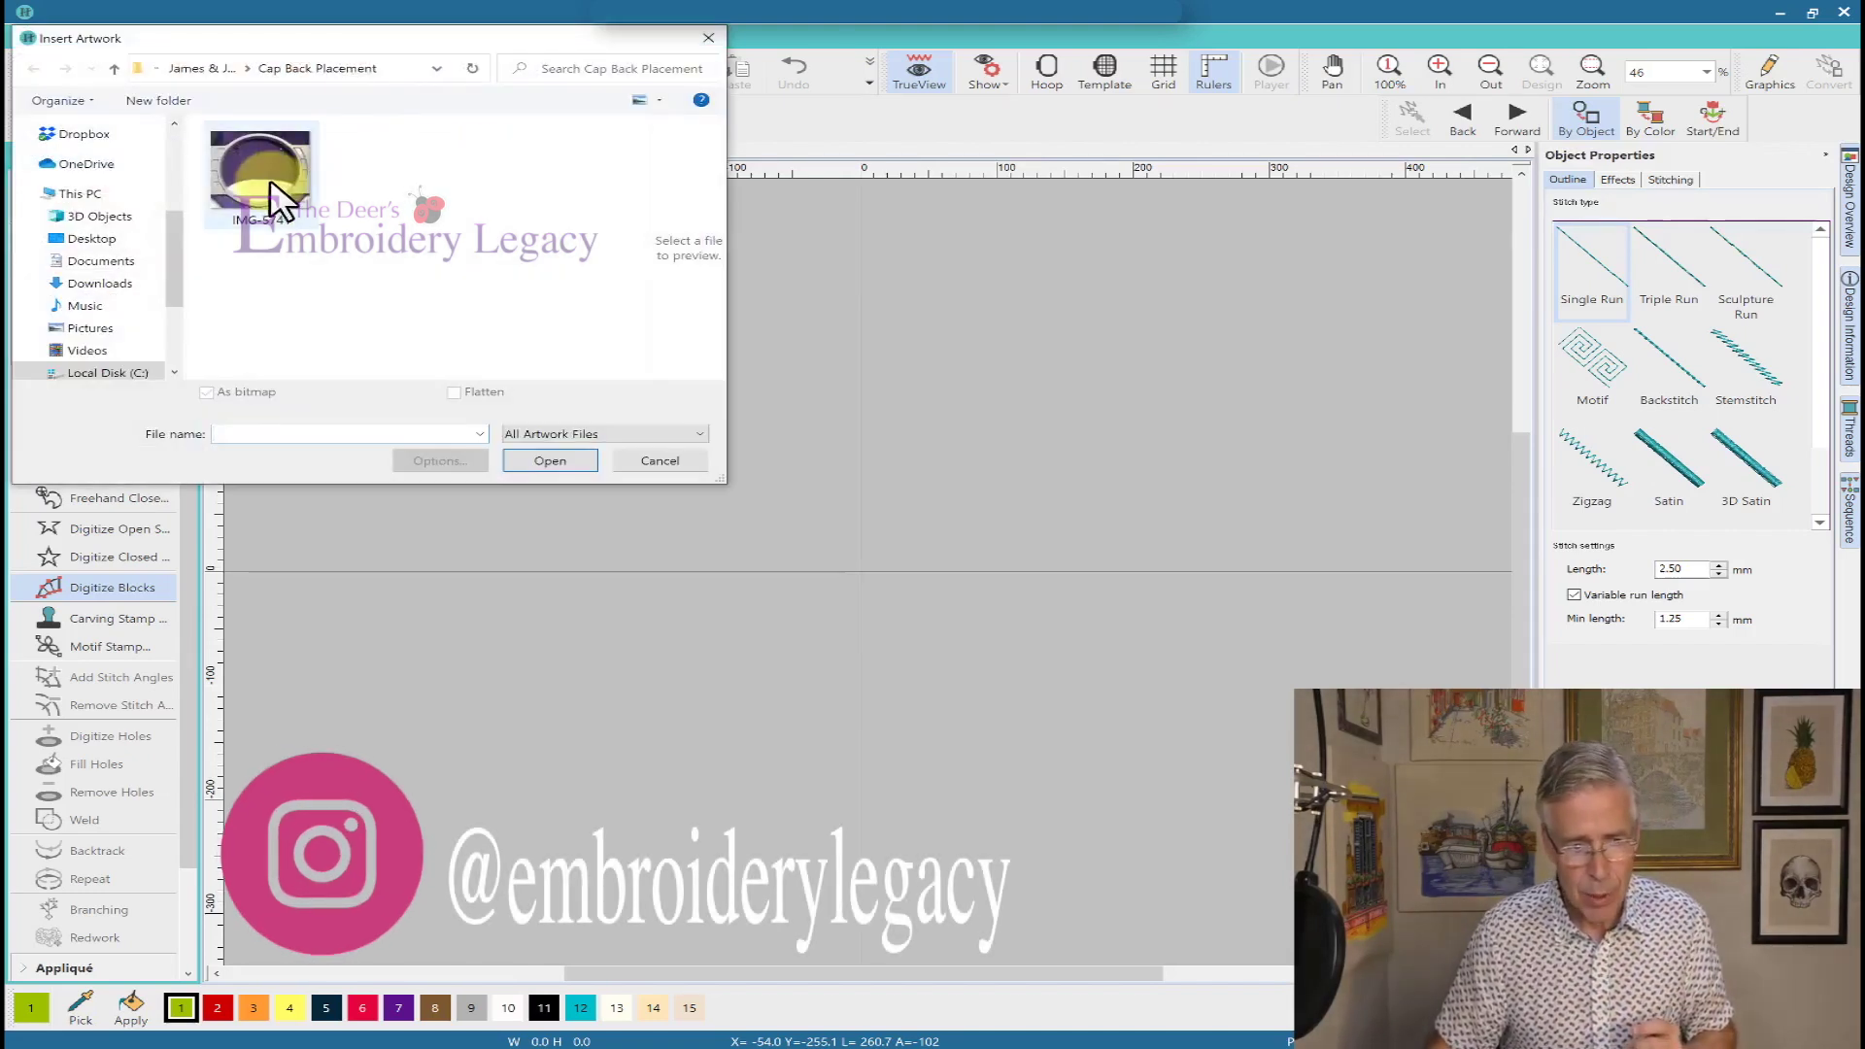
{"action": "left_click", "coordinate": [275, 199]}
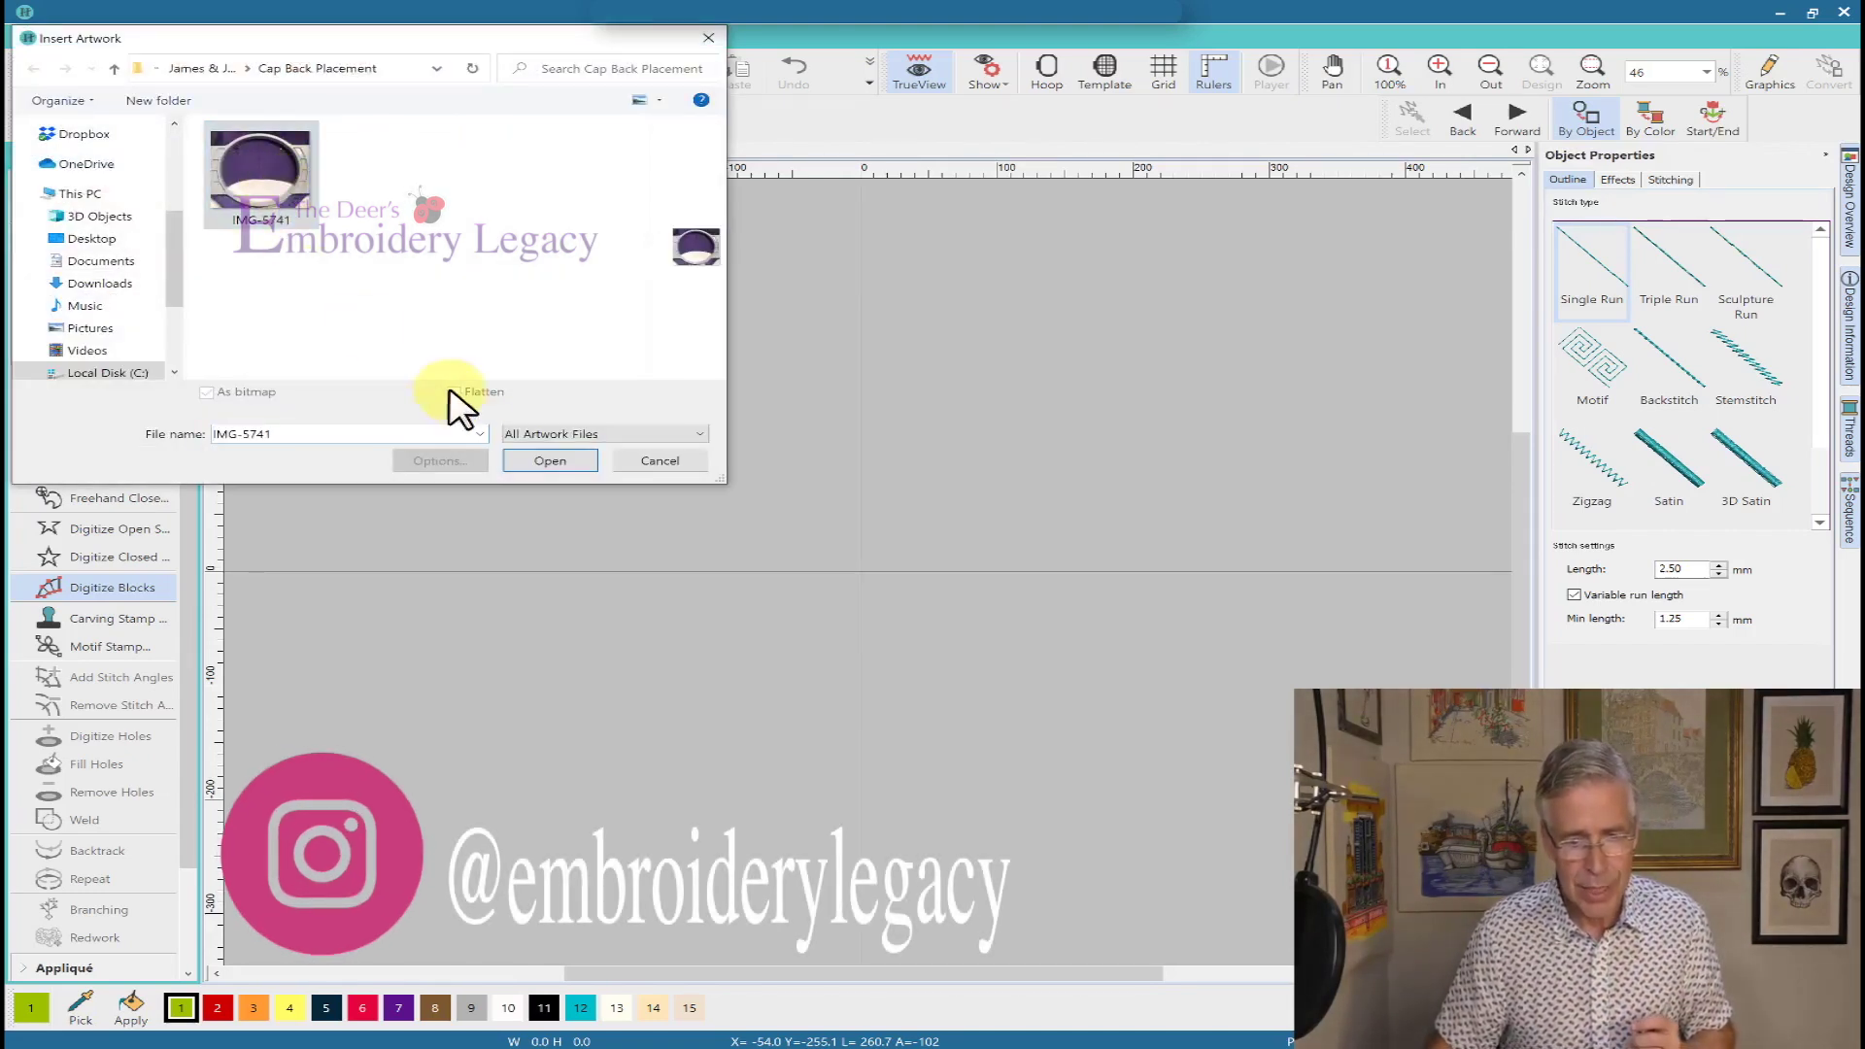
{"action": "left_click", "coordinate": [543, 462]}
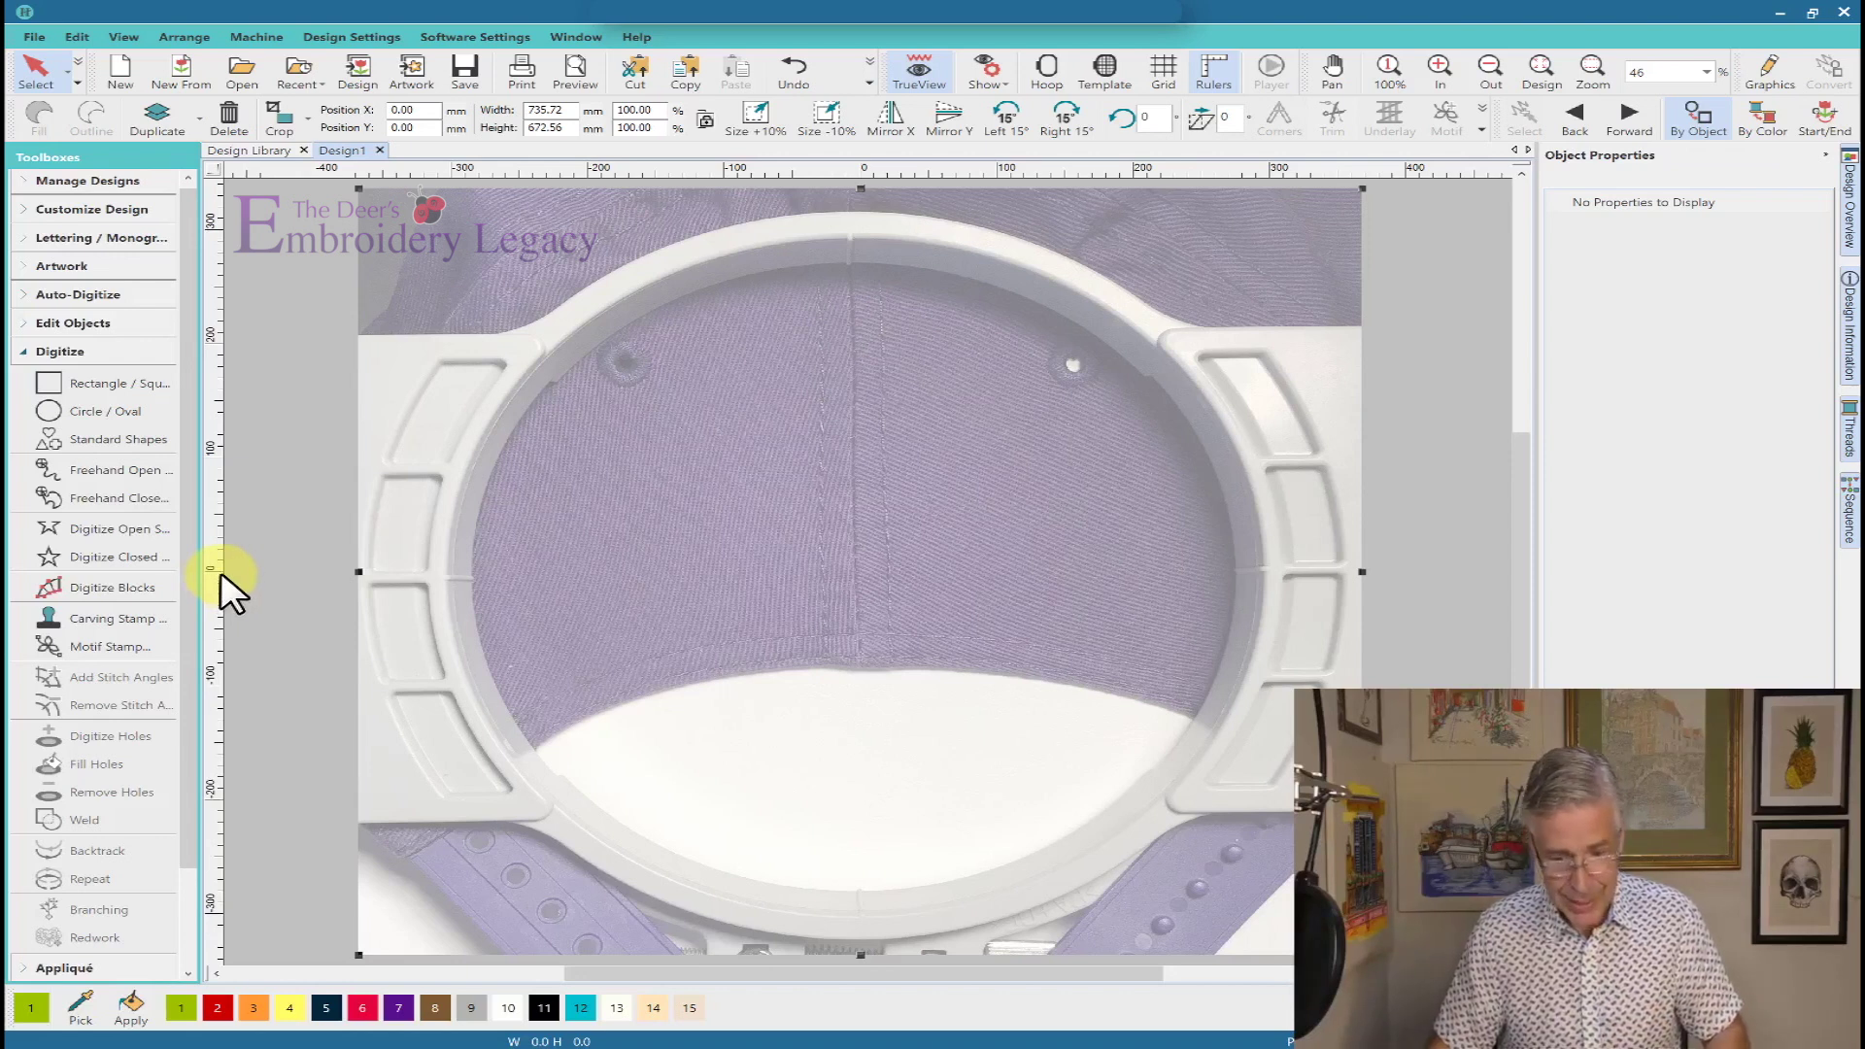
{"action": "key", "text": "Delete"}
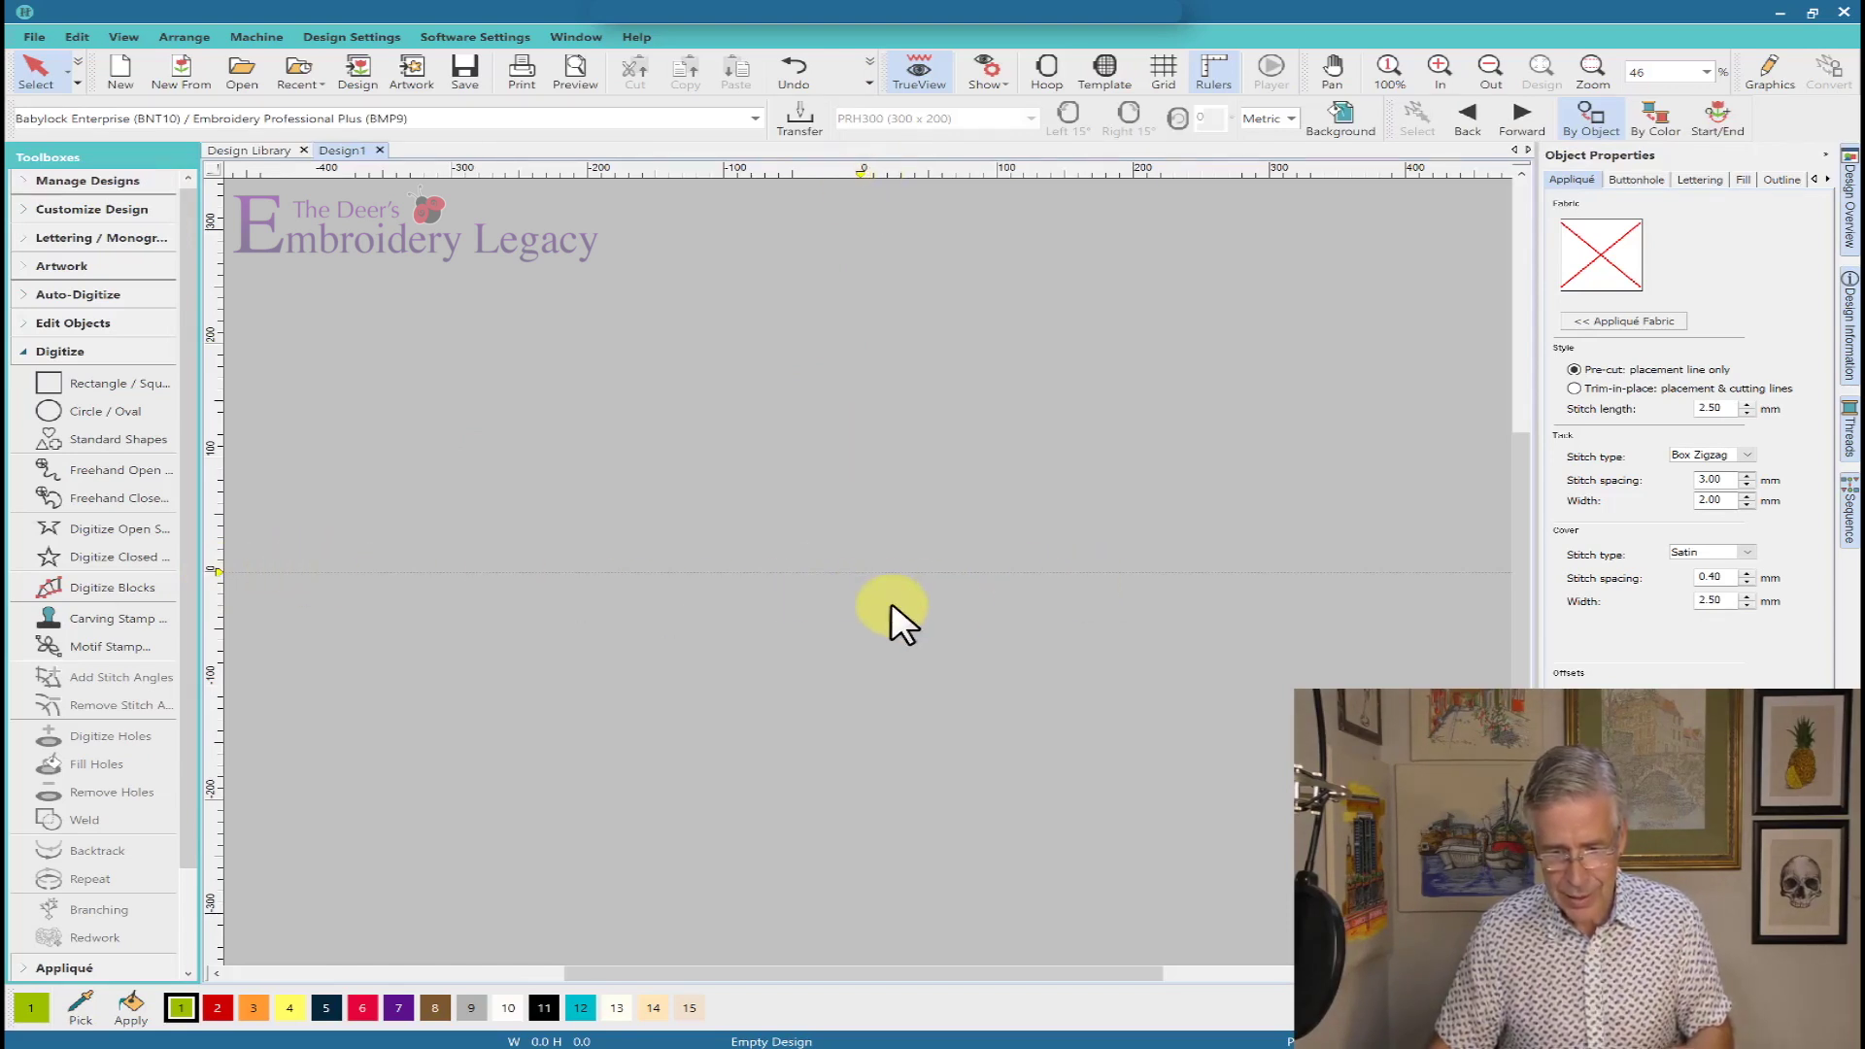
Restore the hoop photo, enlarge it to about 746 mm wide and shift it 2.80 mm right.
{"action": "key", "text": "ctrl+z"}
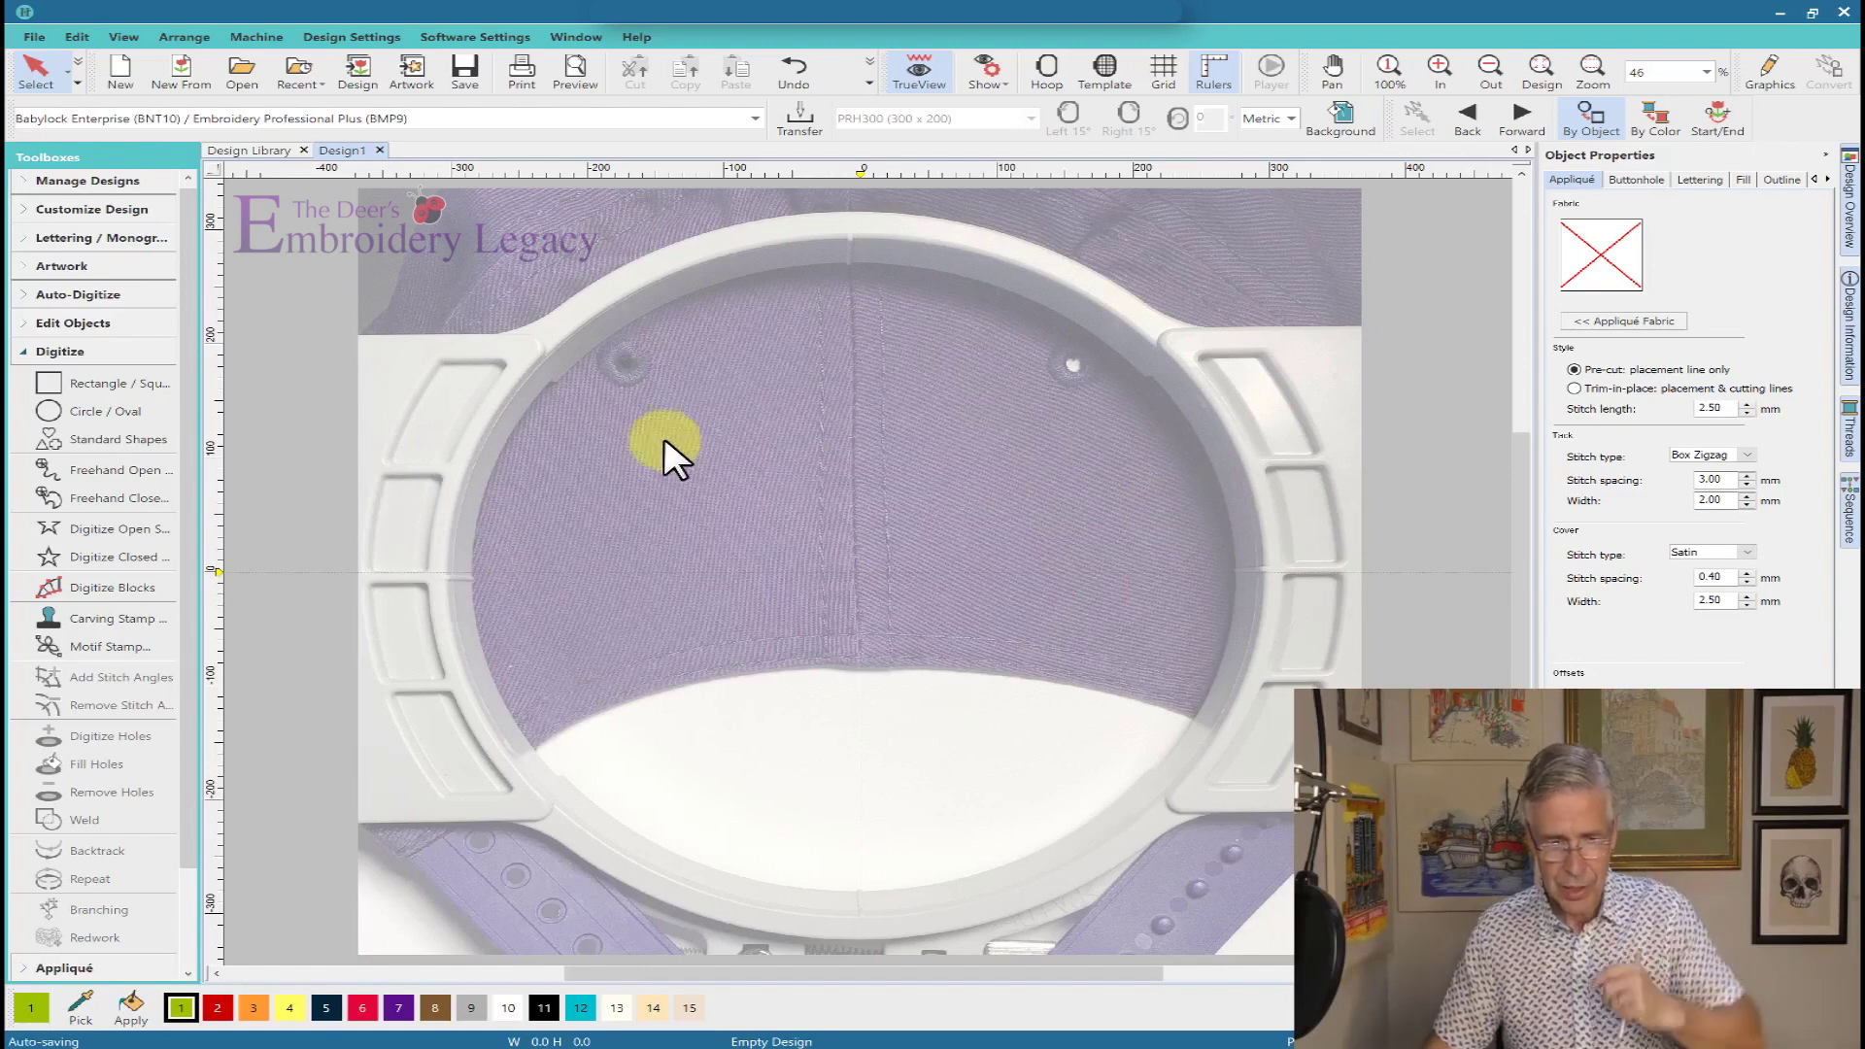
{"action": "left_click", "coordinate": [388, 242]}
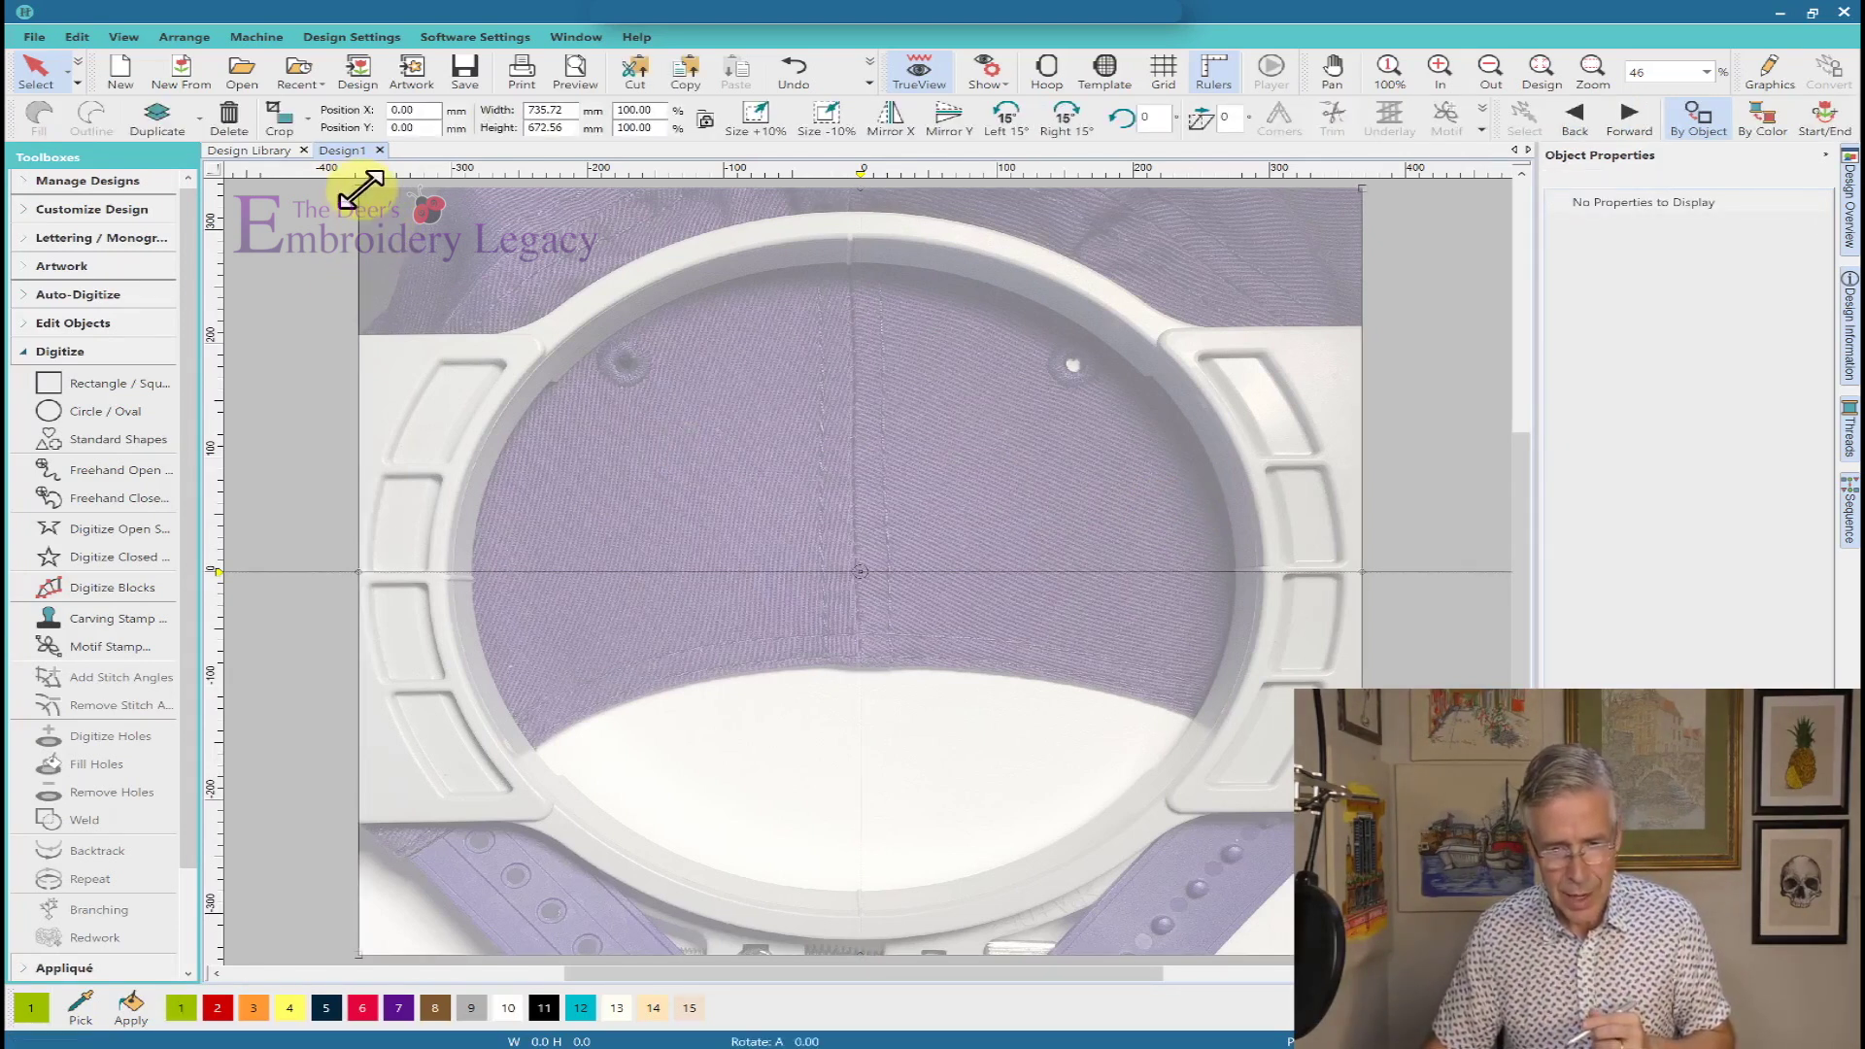
{"action": "left_click_drag", "start_coordinate": [359, 189], "coordinate": [623, 379]}
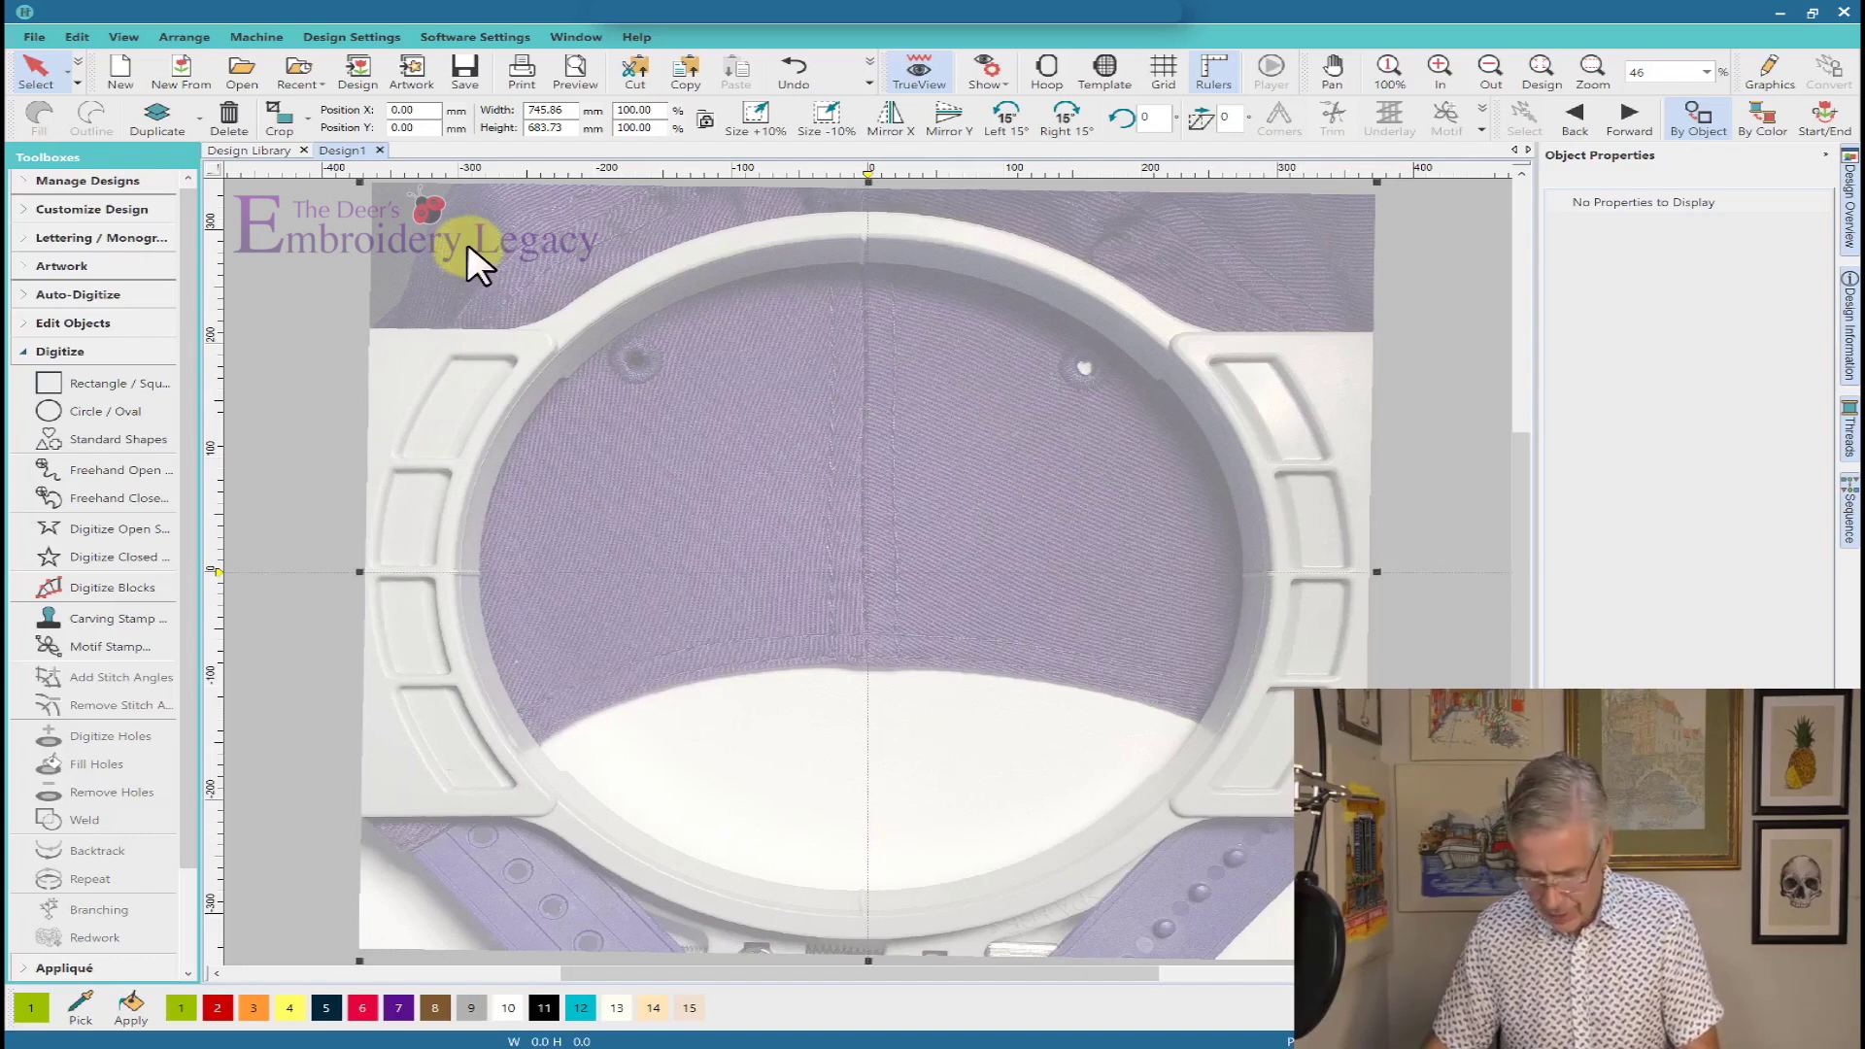
{"action": "key", "text": "Right"}
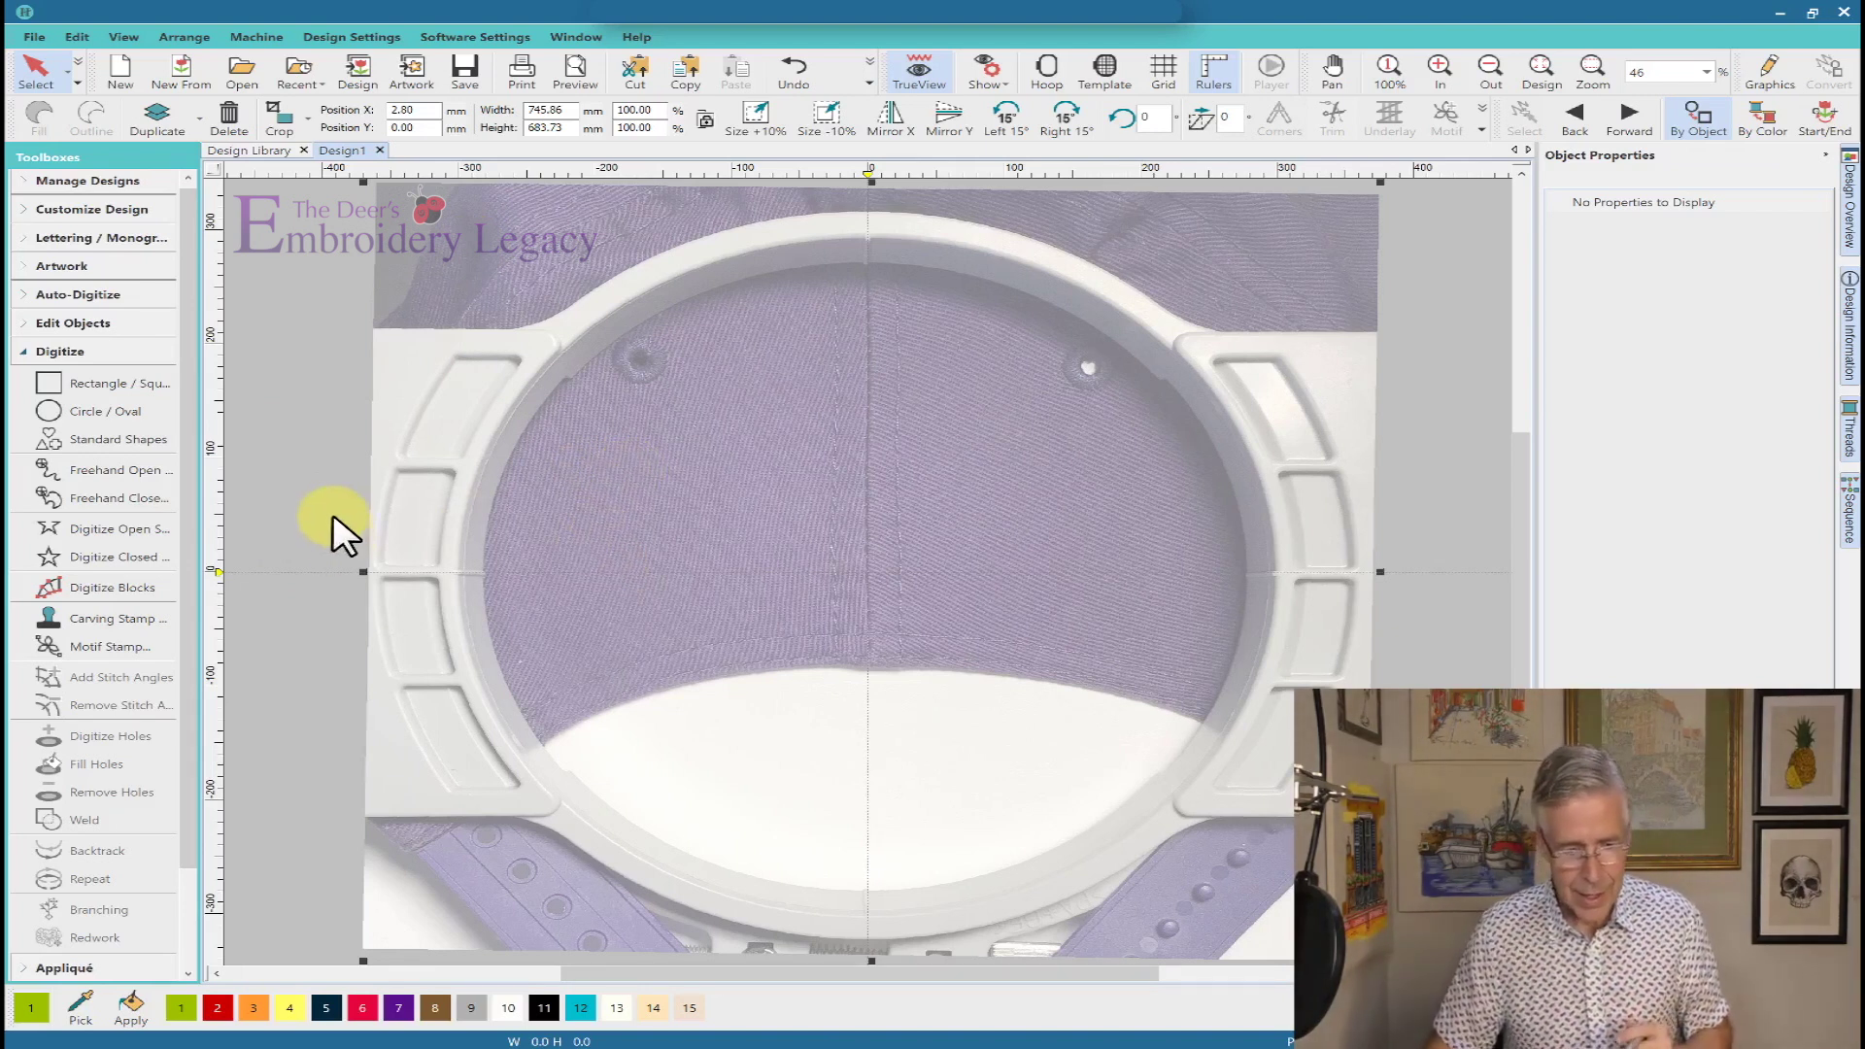
{"action": "left_click", "coordinate": [393, 555]}
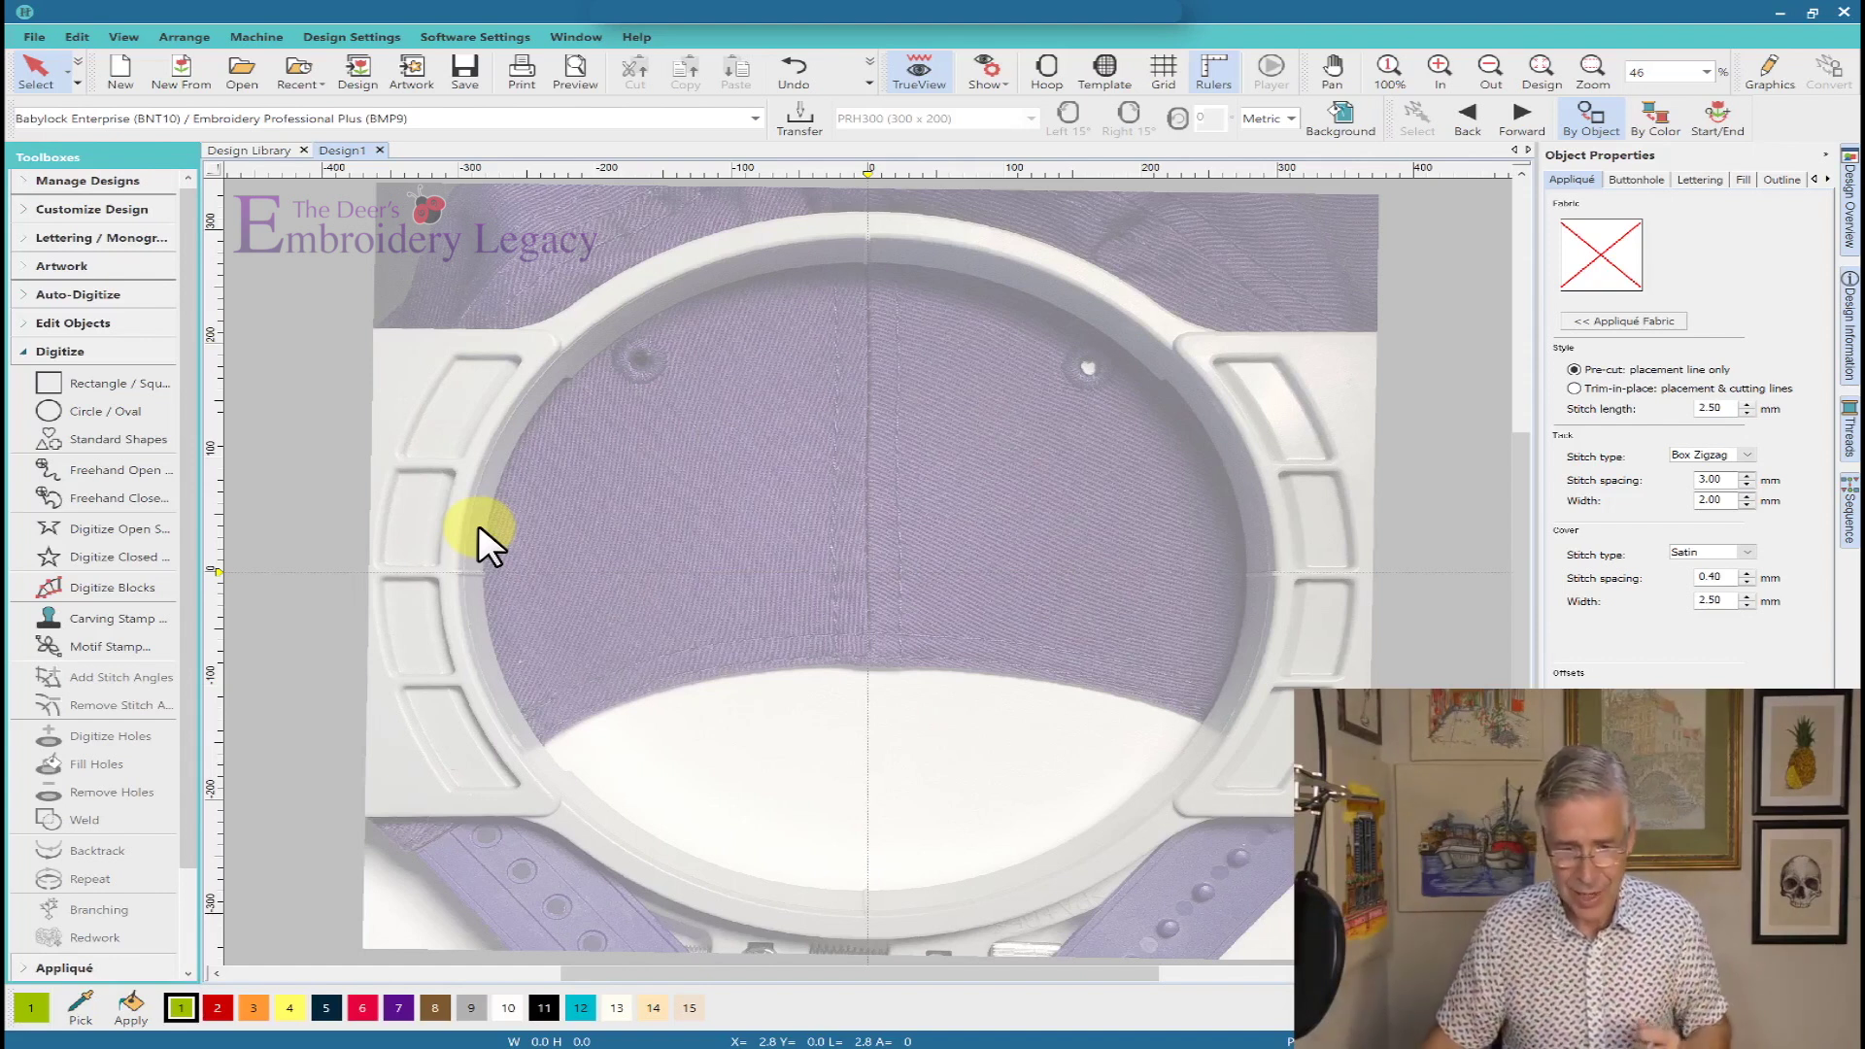
{"action": "left_click", "coordinate": [59, 532]}
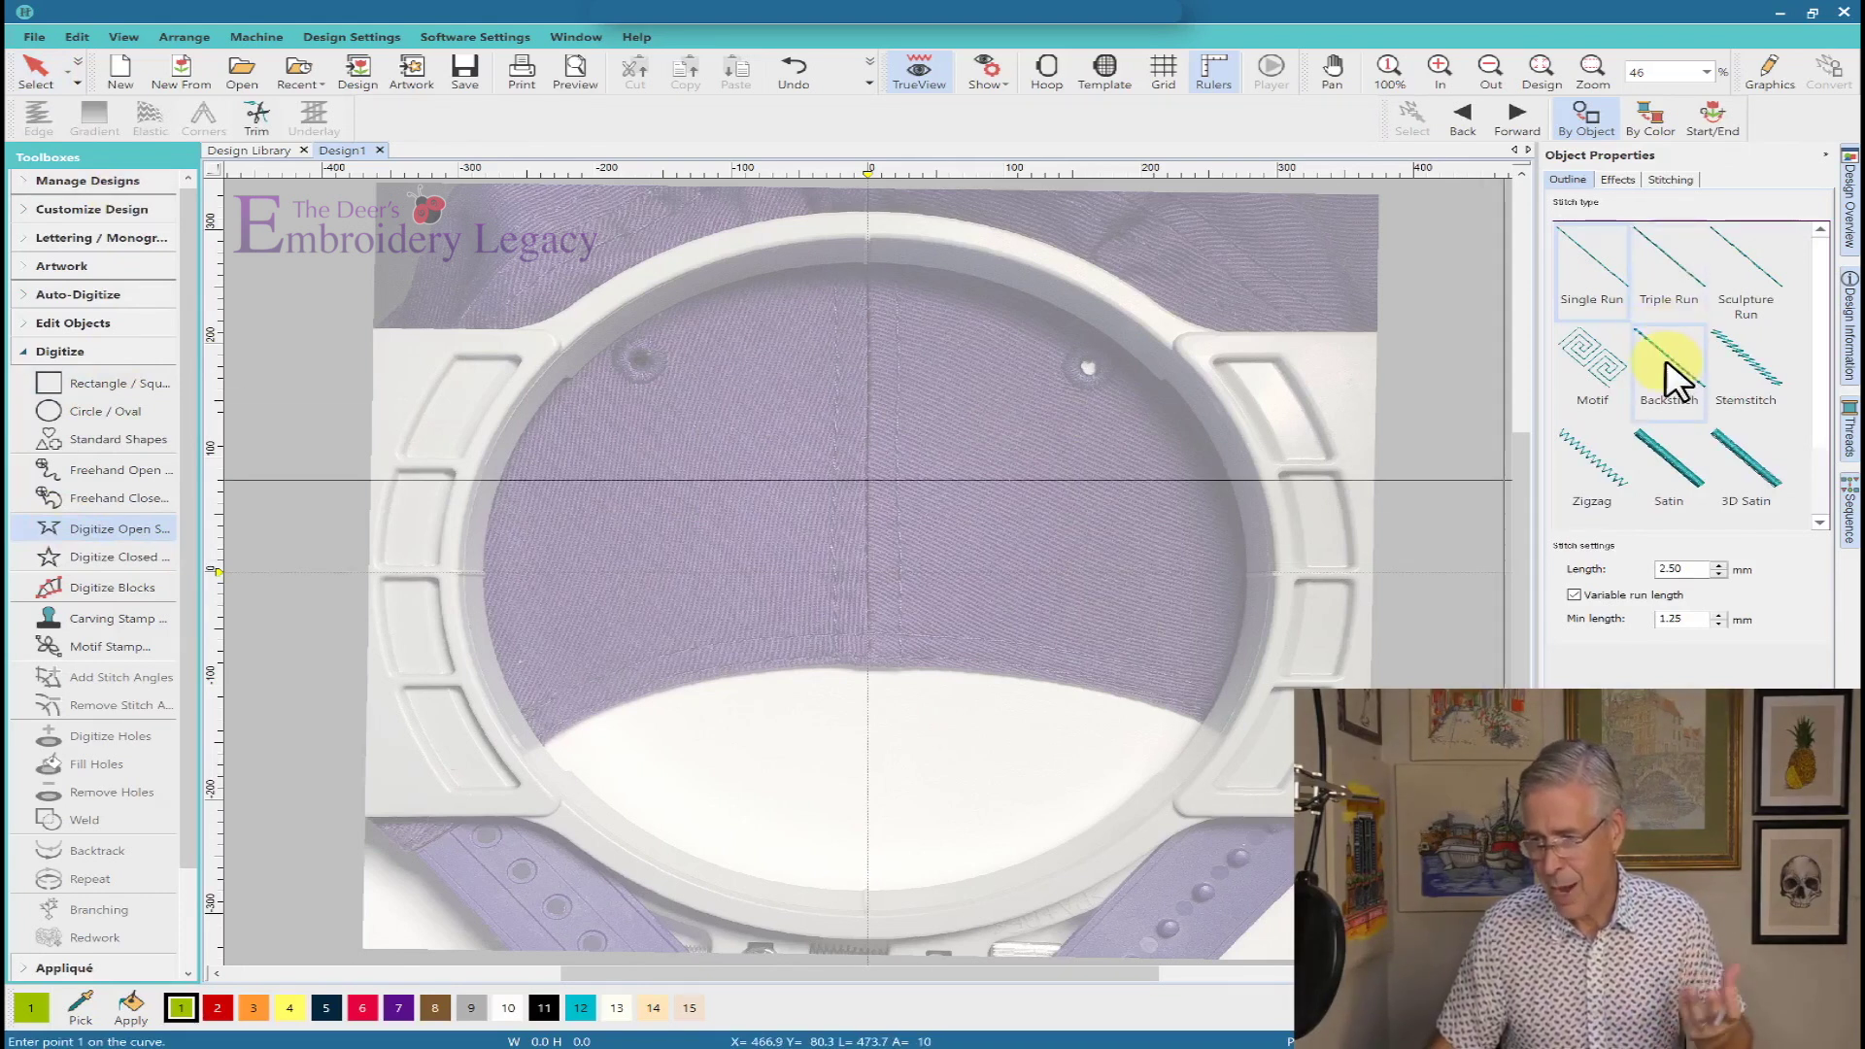
Draw a backstitch line across the hoop's inner width through its centre.
{"action": "left_click", "coordinate": [1669, 369]}
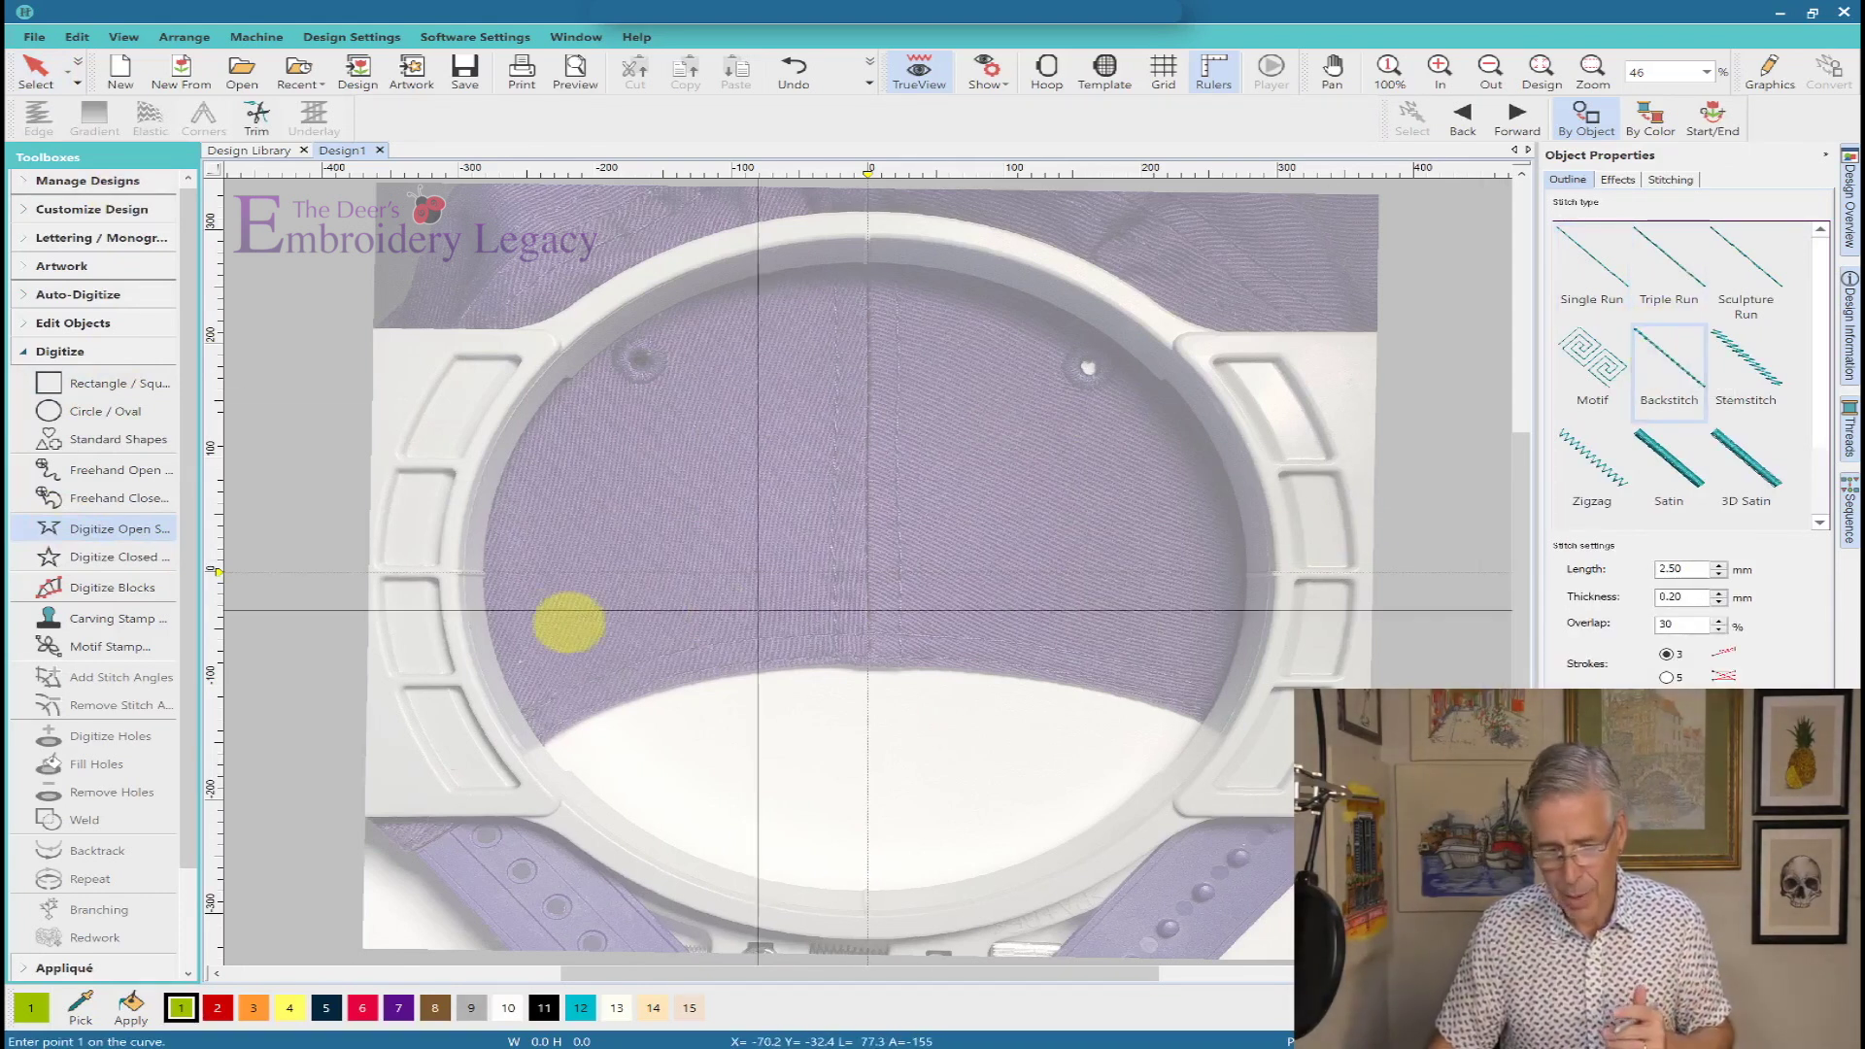
{"action": "left_click", "coordinate": [483, 573]}
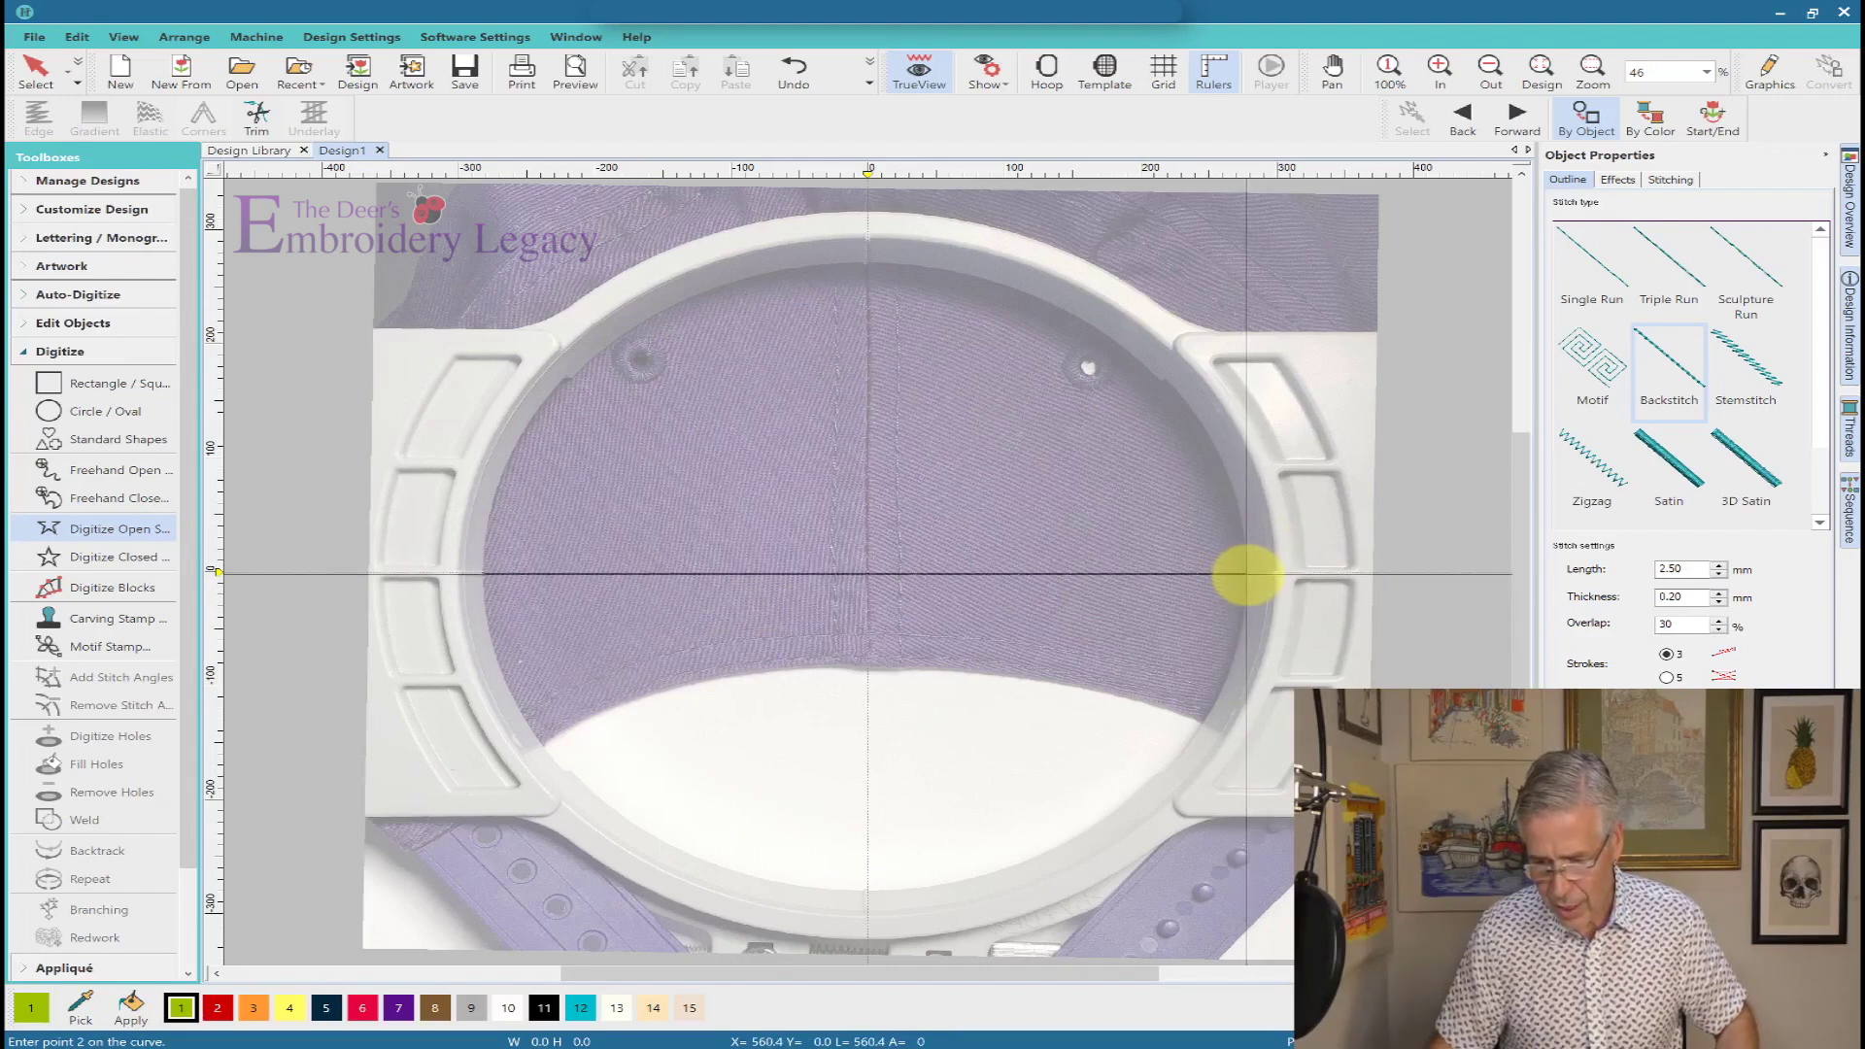
{"action": "key", "text": "Return"}
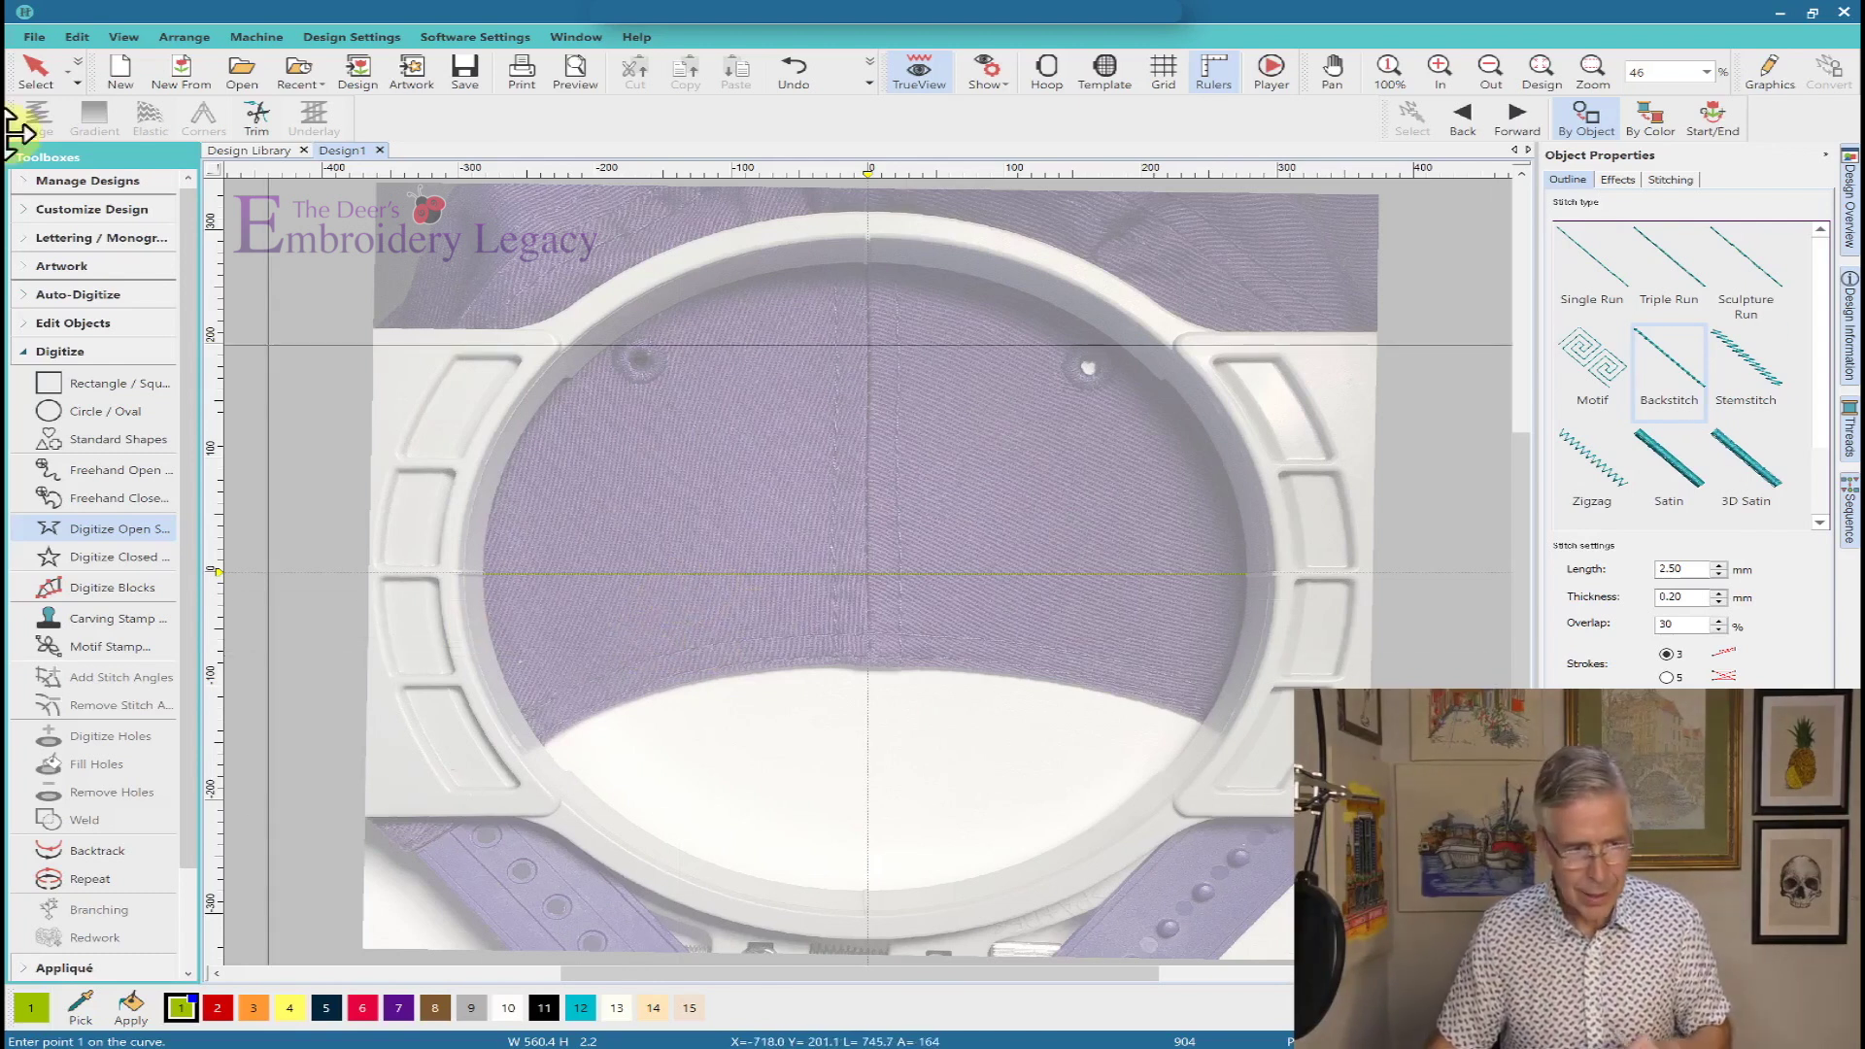
Colour the line red with swatch 2 and hide the hoop photo.
{"action": "left_click", "coordinate": [34, 70]}
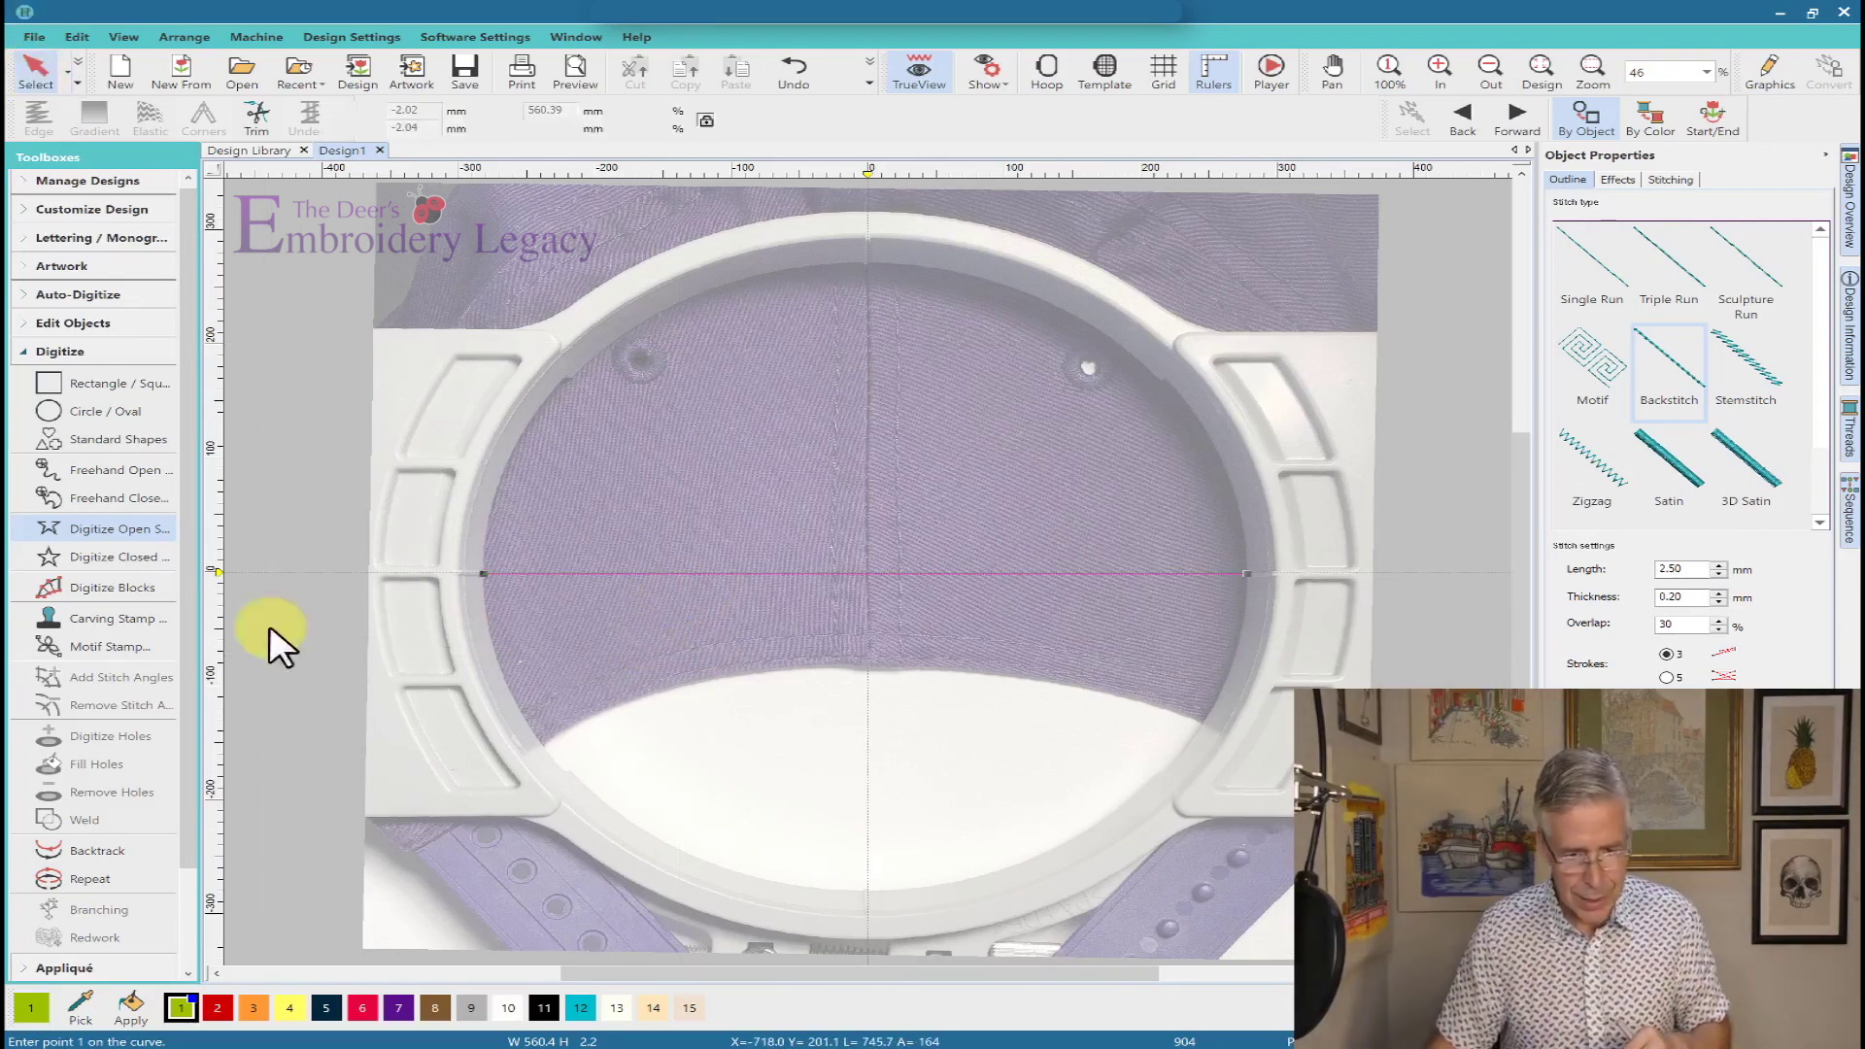
{"action": "left_click", "coordinate": [219, 1007]}
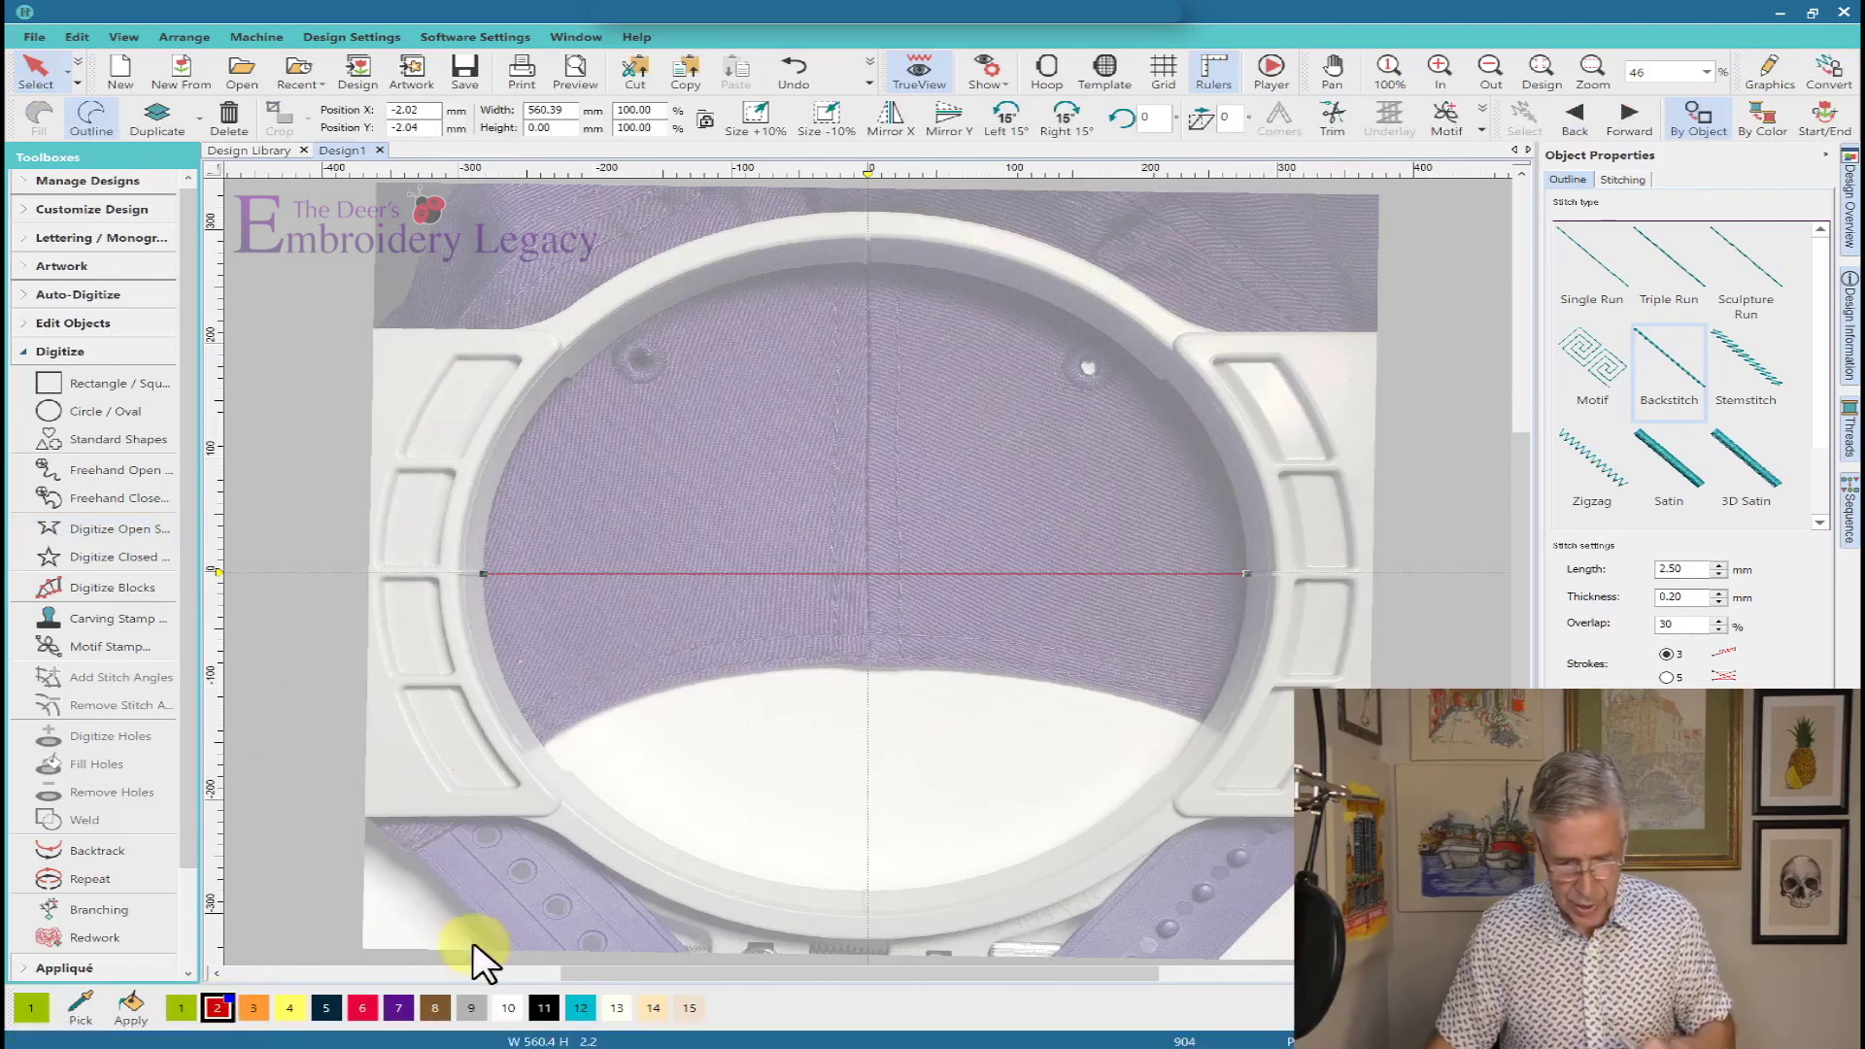
{"action": "left_click", "coordinate": [344, 823]}
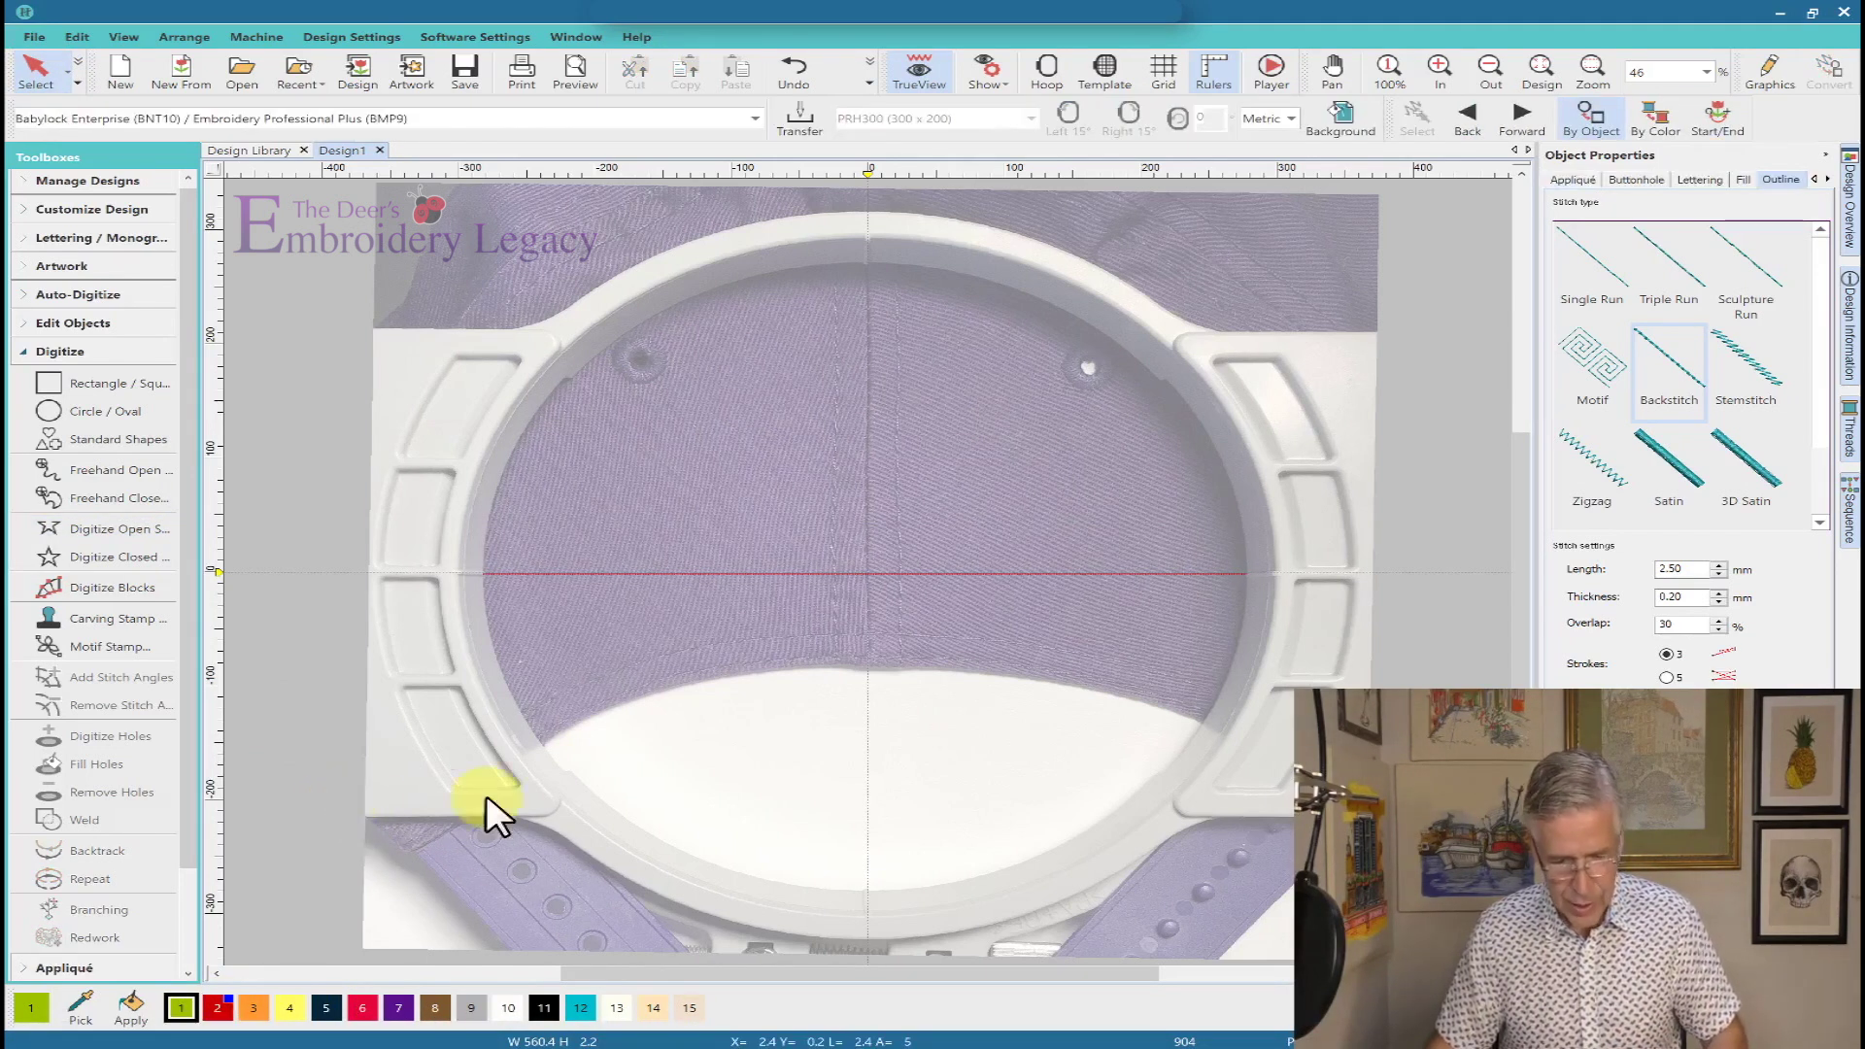
{"action": "key", "text": "d"}
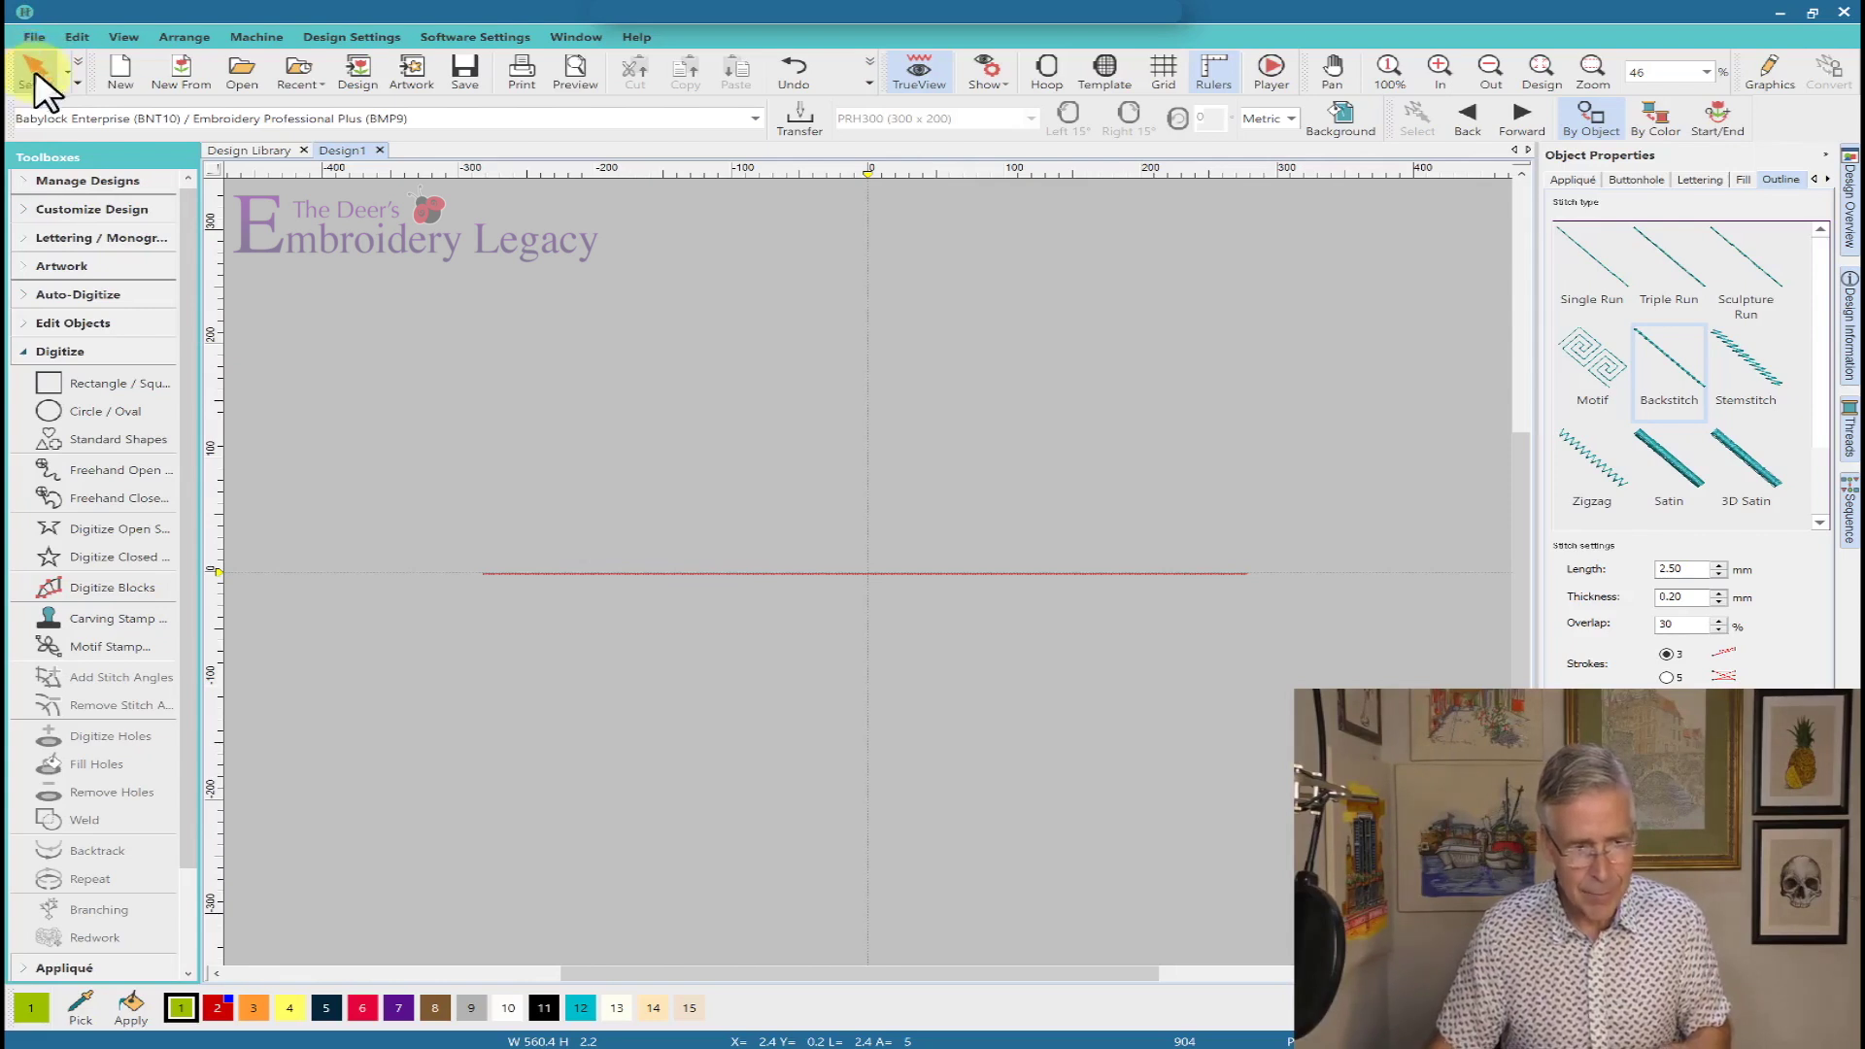
Set the red line's width to 125 mm.
{"action": "left_click", "coordinate": [539, 573]}
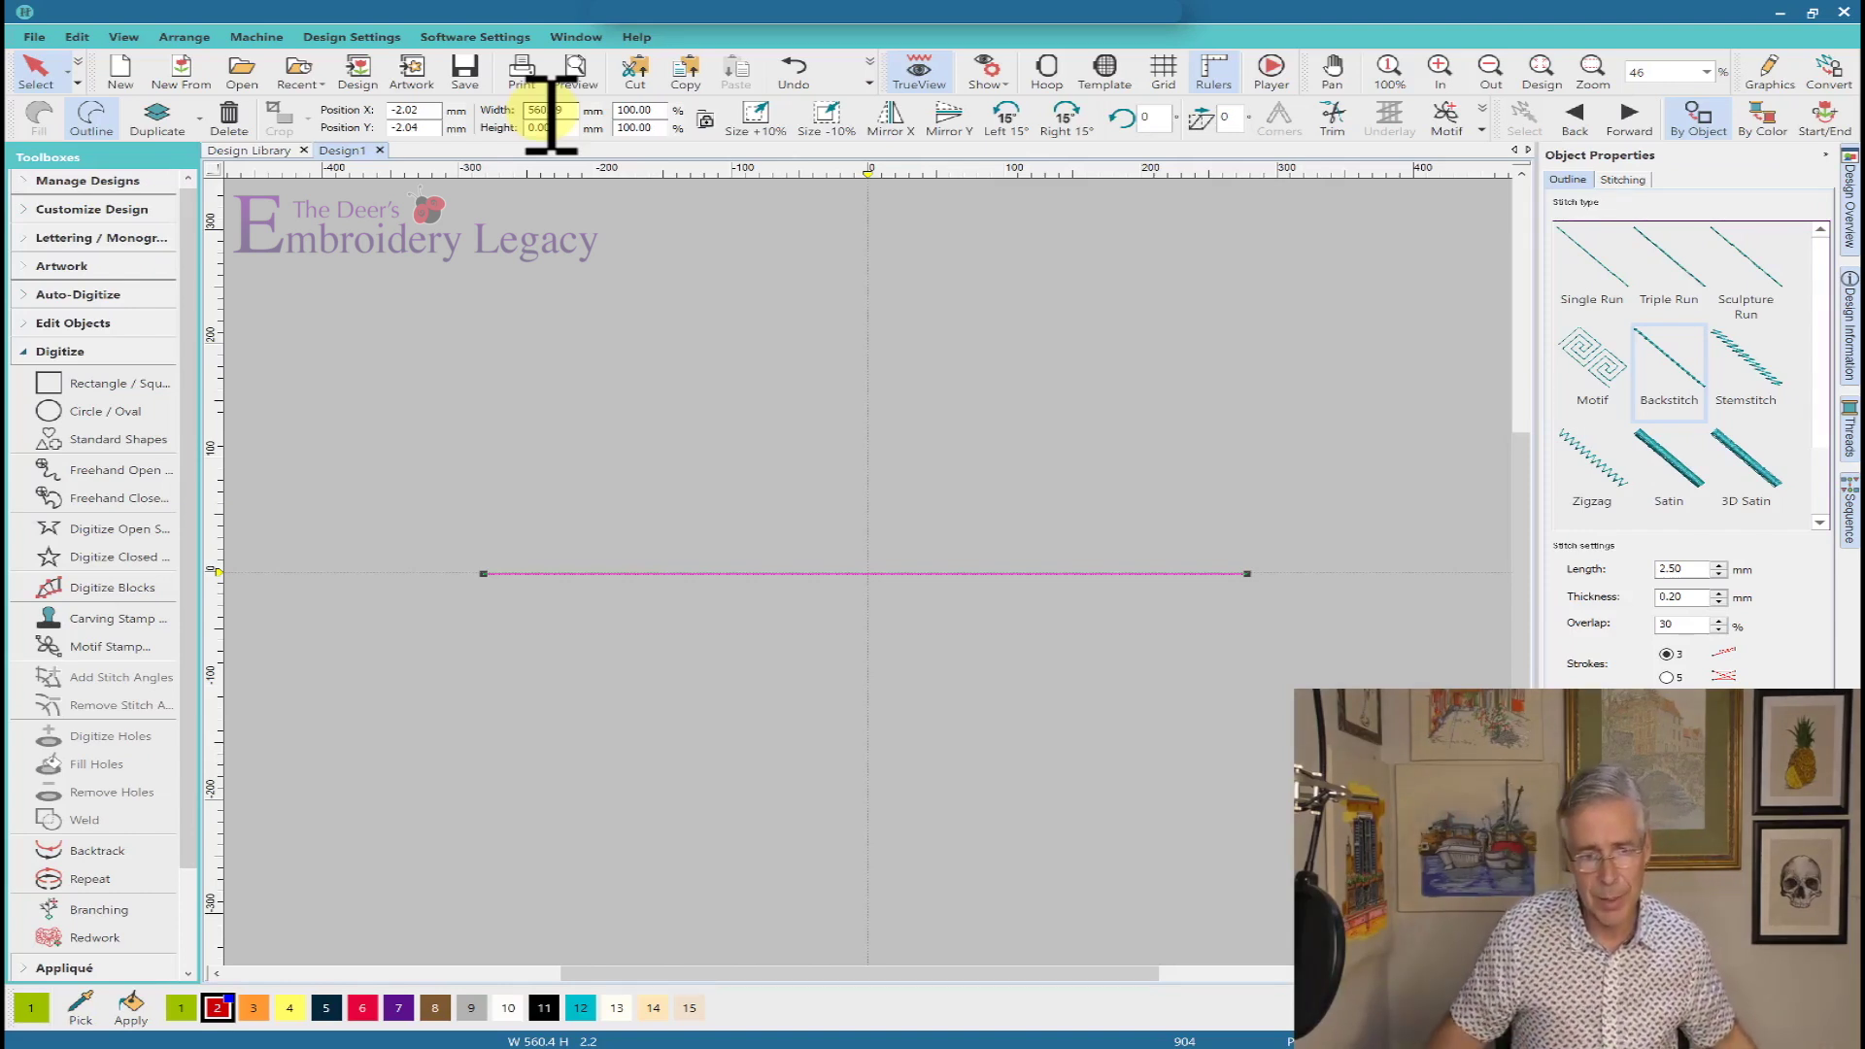
{"action": "double_click", "coordinate": [566, 113]}
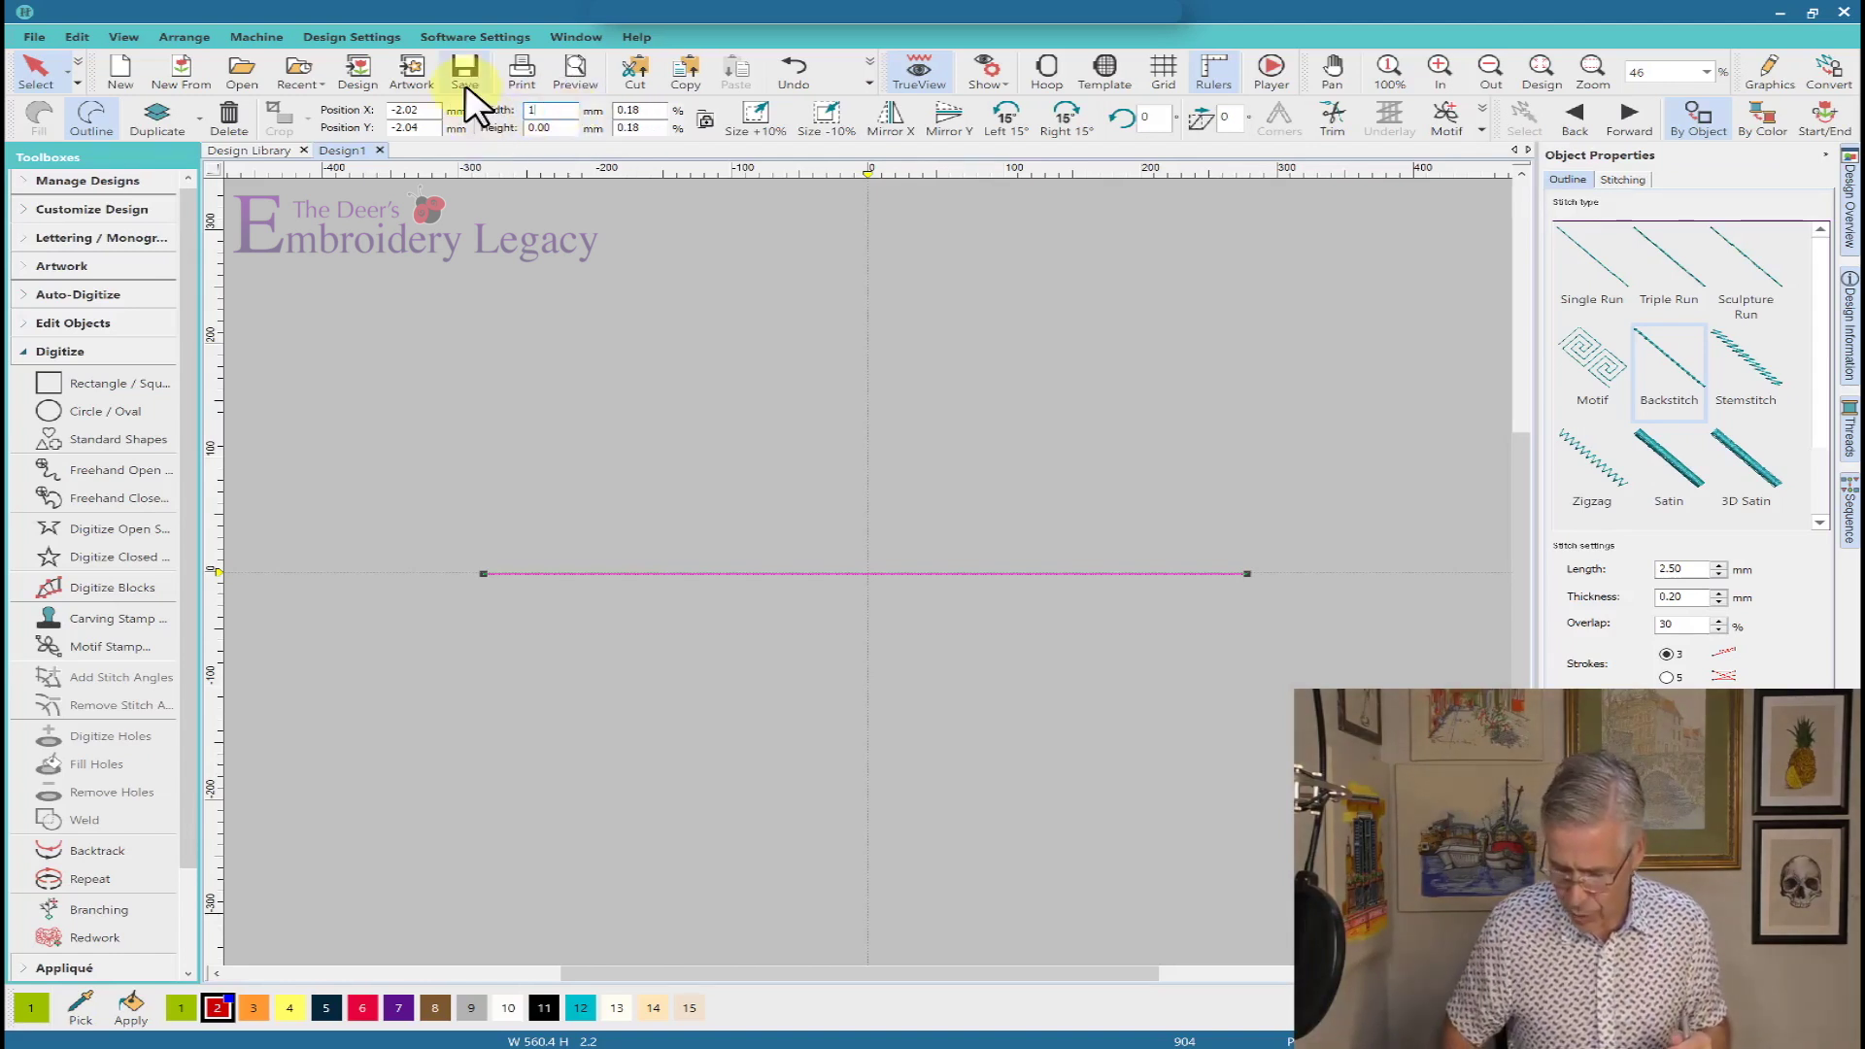
{"action": "type", "text": "125"}
{"action": "key", "text": "Return"}
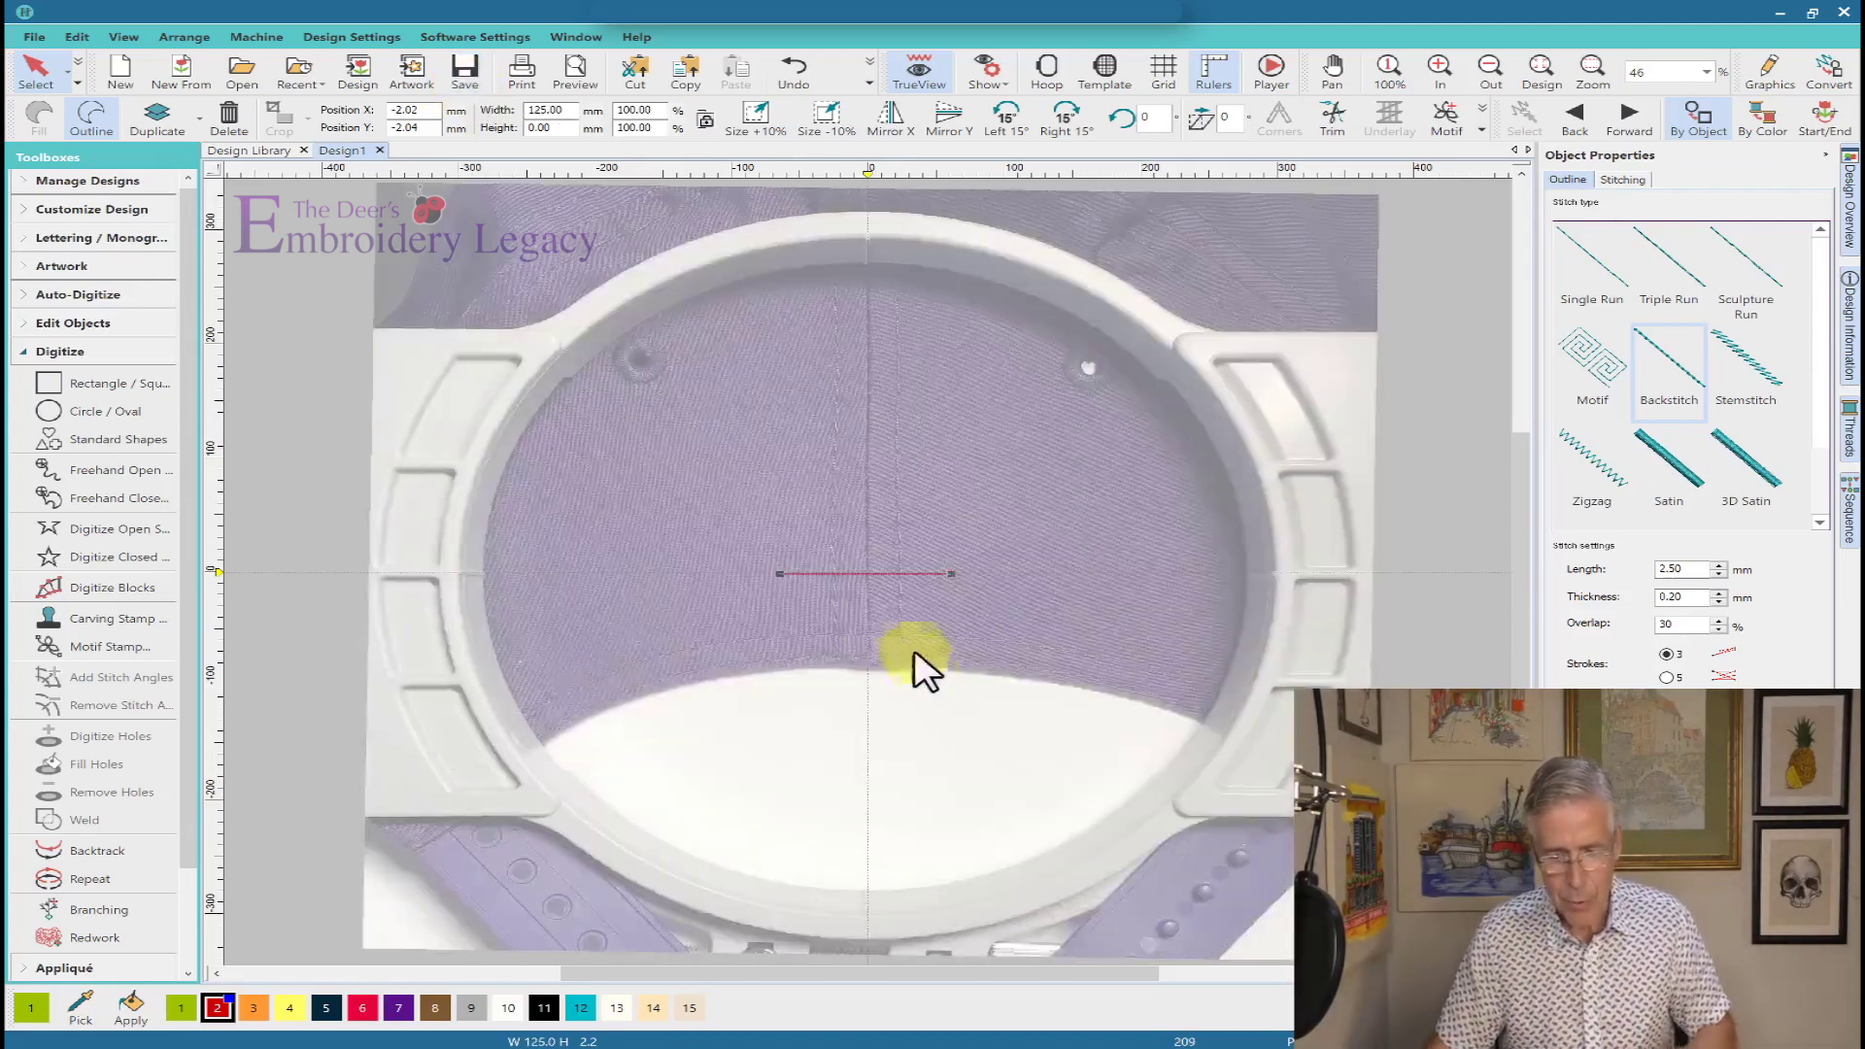
Scale the hoop photo down to about 167.76 × 153.78 mm, centred over the origin crosshair.
{"action": "left_click", "coordinate": [479, 311]}
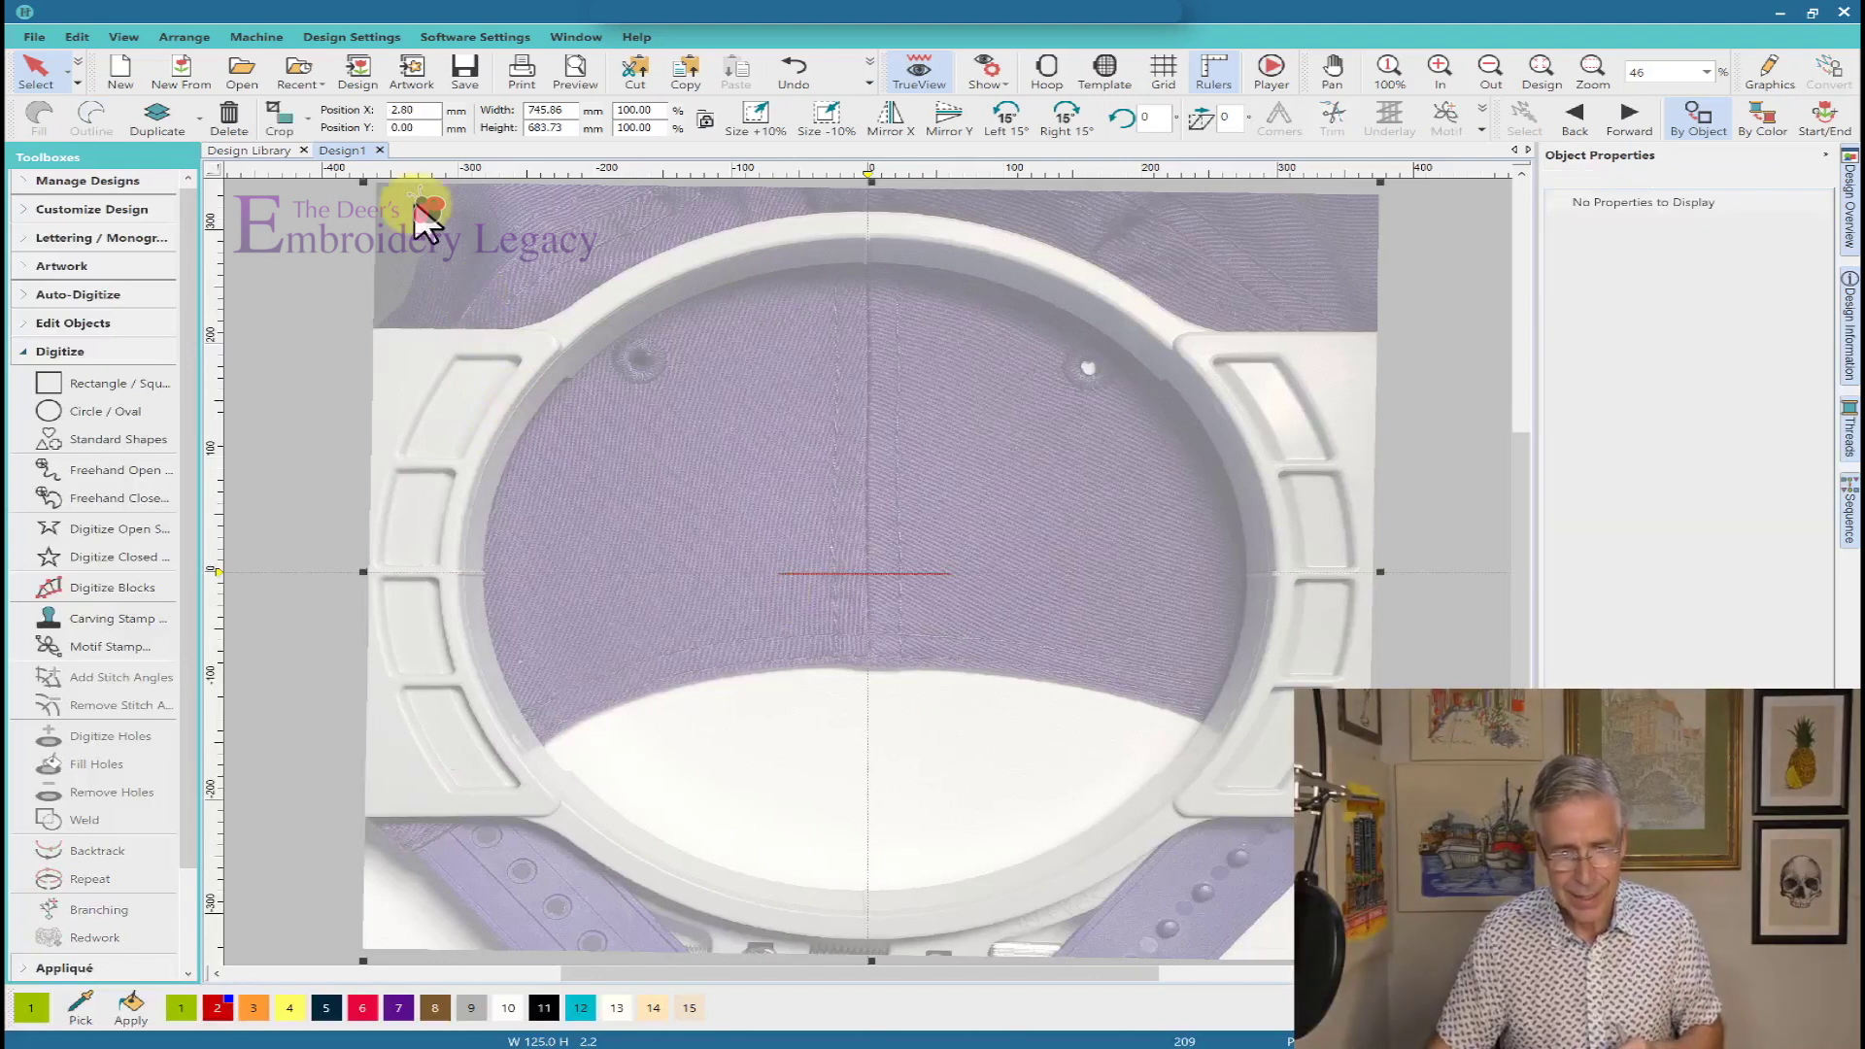
{"action": "left_click_drag", "start_coordinate": [366, 183], "coordinate": [953, 603]}
{"action": "left_click_drag", "start_coordinate": [1153, 812], "coordinate": [876, 587]}
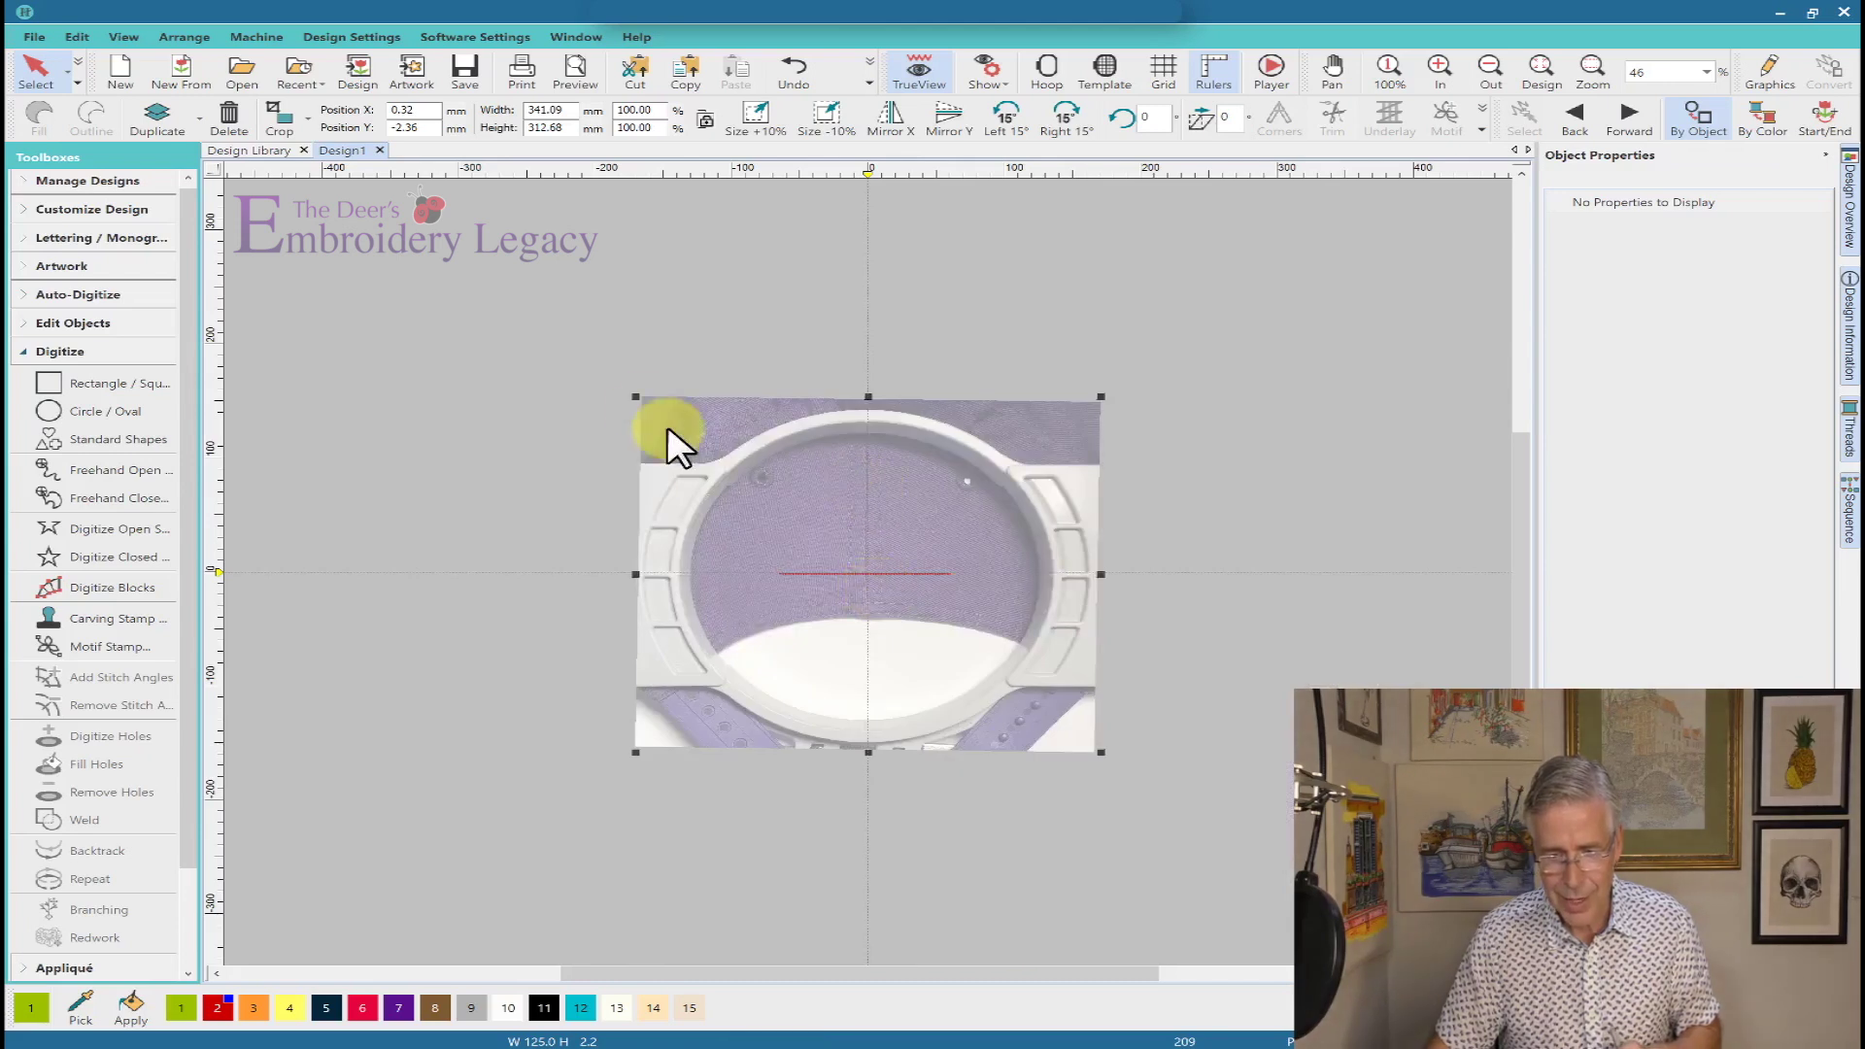
{"action": "left_click_drag", "start_coordinate": [635, 396], "coordinate": [772, 499]}
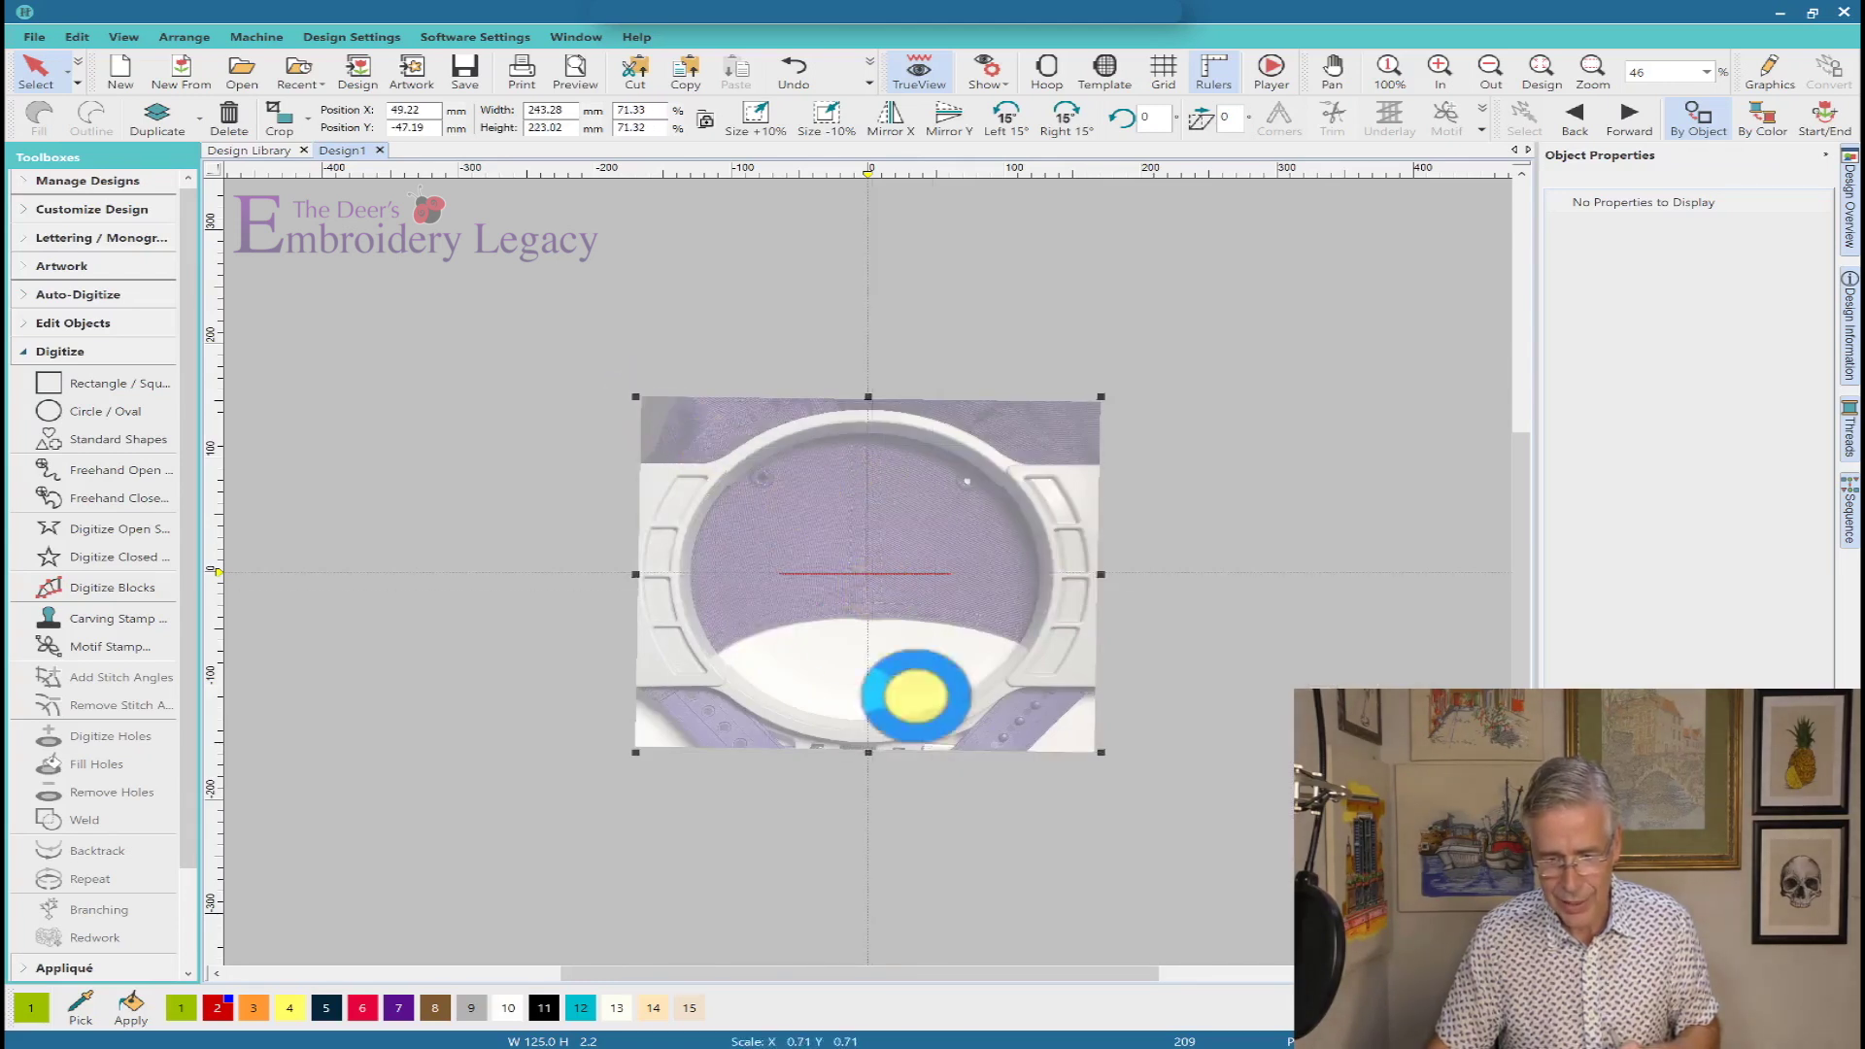
{"action": "left_click_drag", "start_coordinate": [936, 670], "coordinate": [864, 610]}
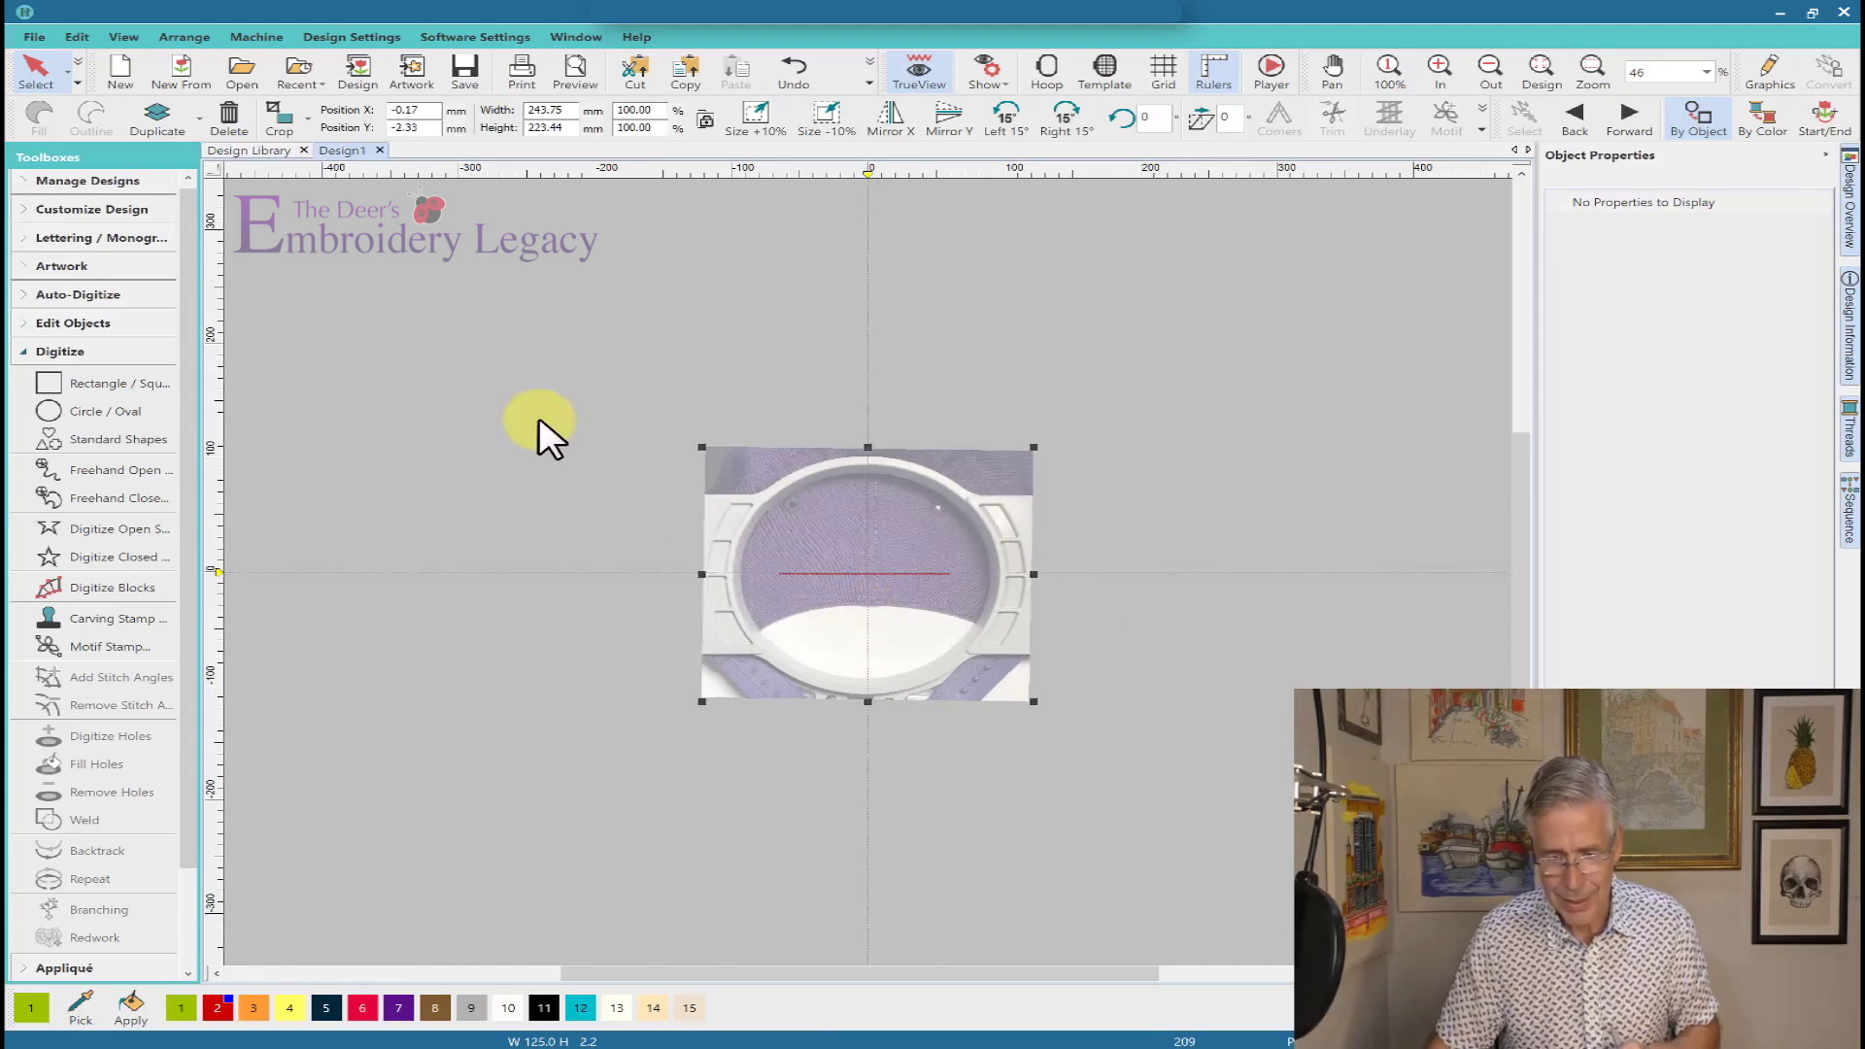
{"action": "left_click_drag", "start_coordinate": [701, 447], "coordinate": [780, 506]}
{"action": "left_click_drag", "start_coordinate": [911, 652], "coordinate": [867, 624]}
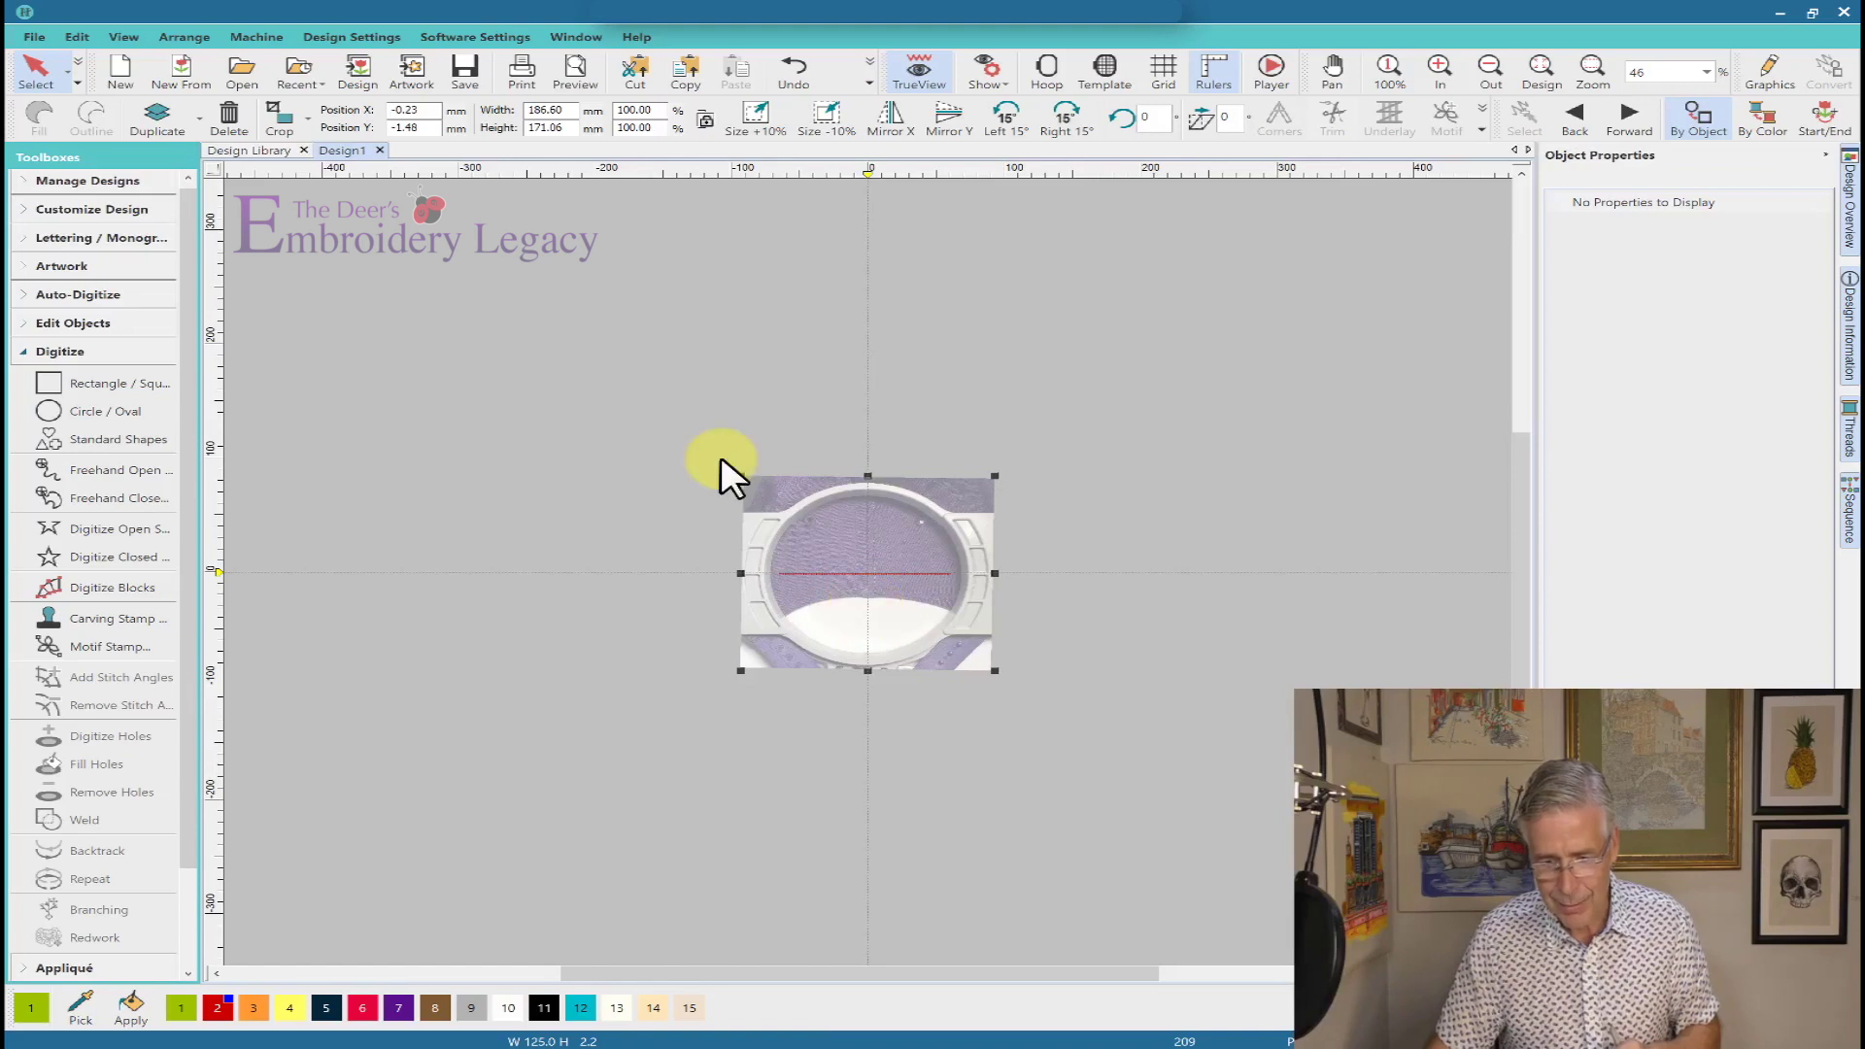
{"action": "left_click_drag", "start_coordinate": [740, 476], "coordinate": [758, 488]}
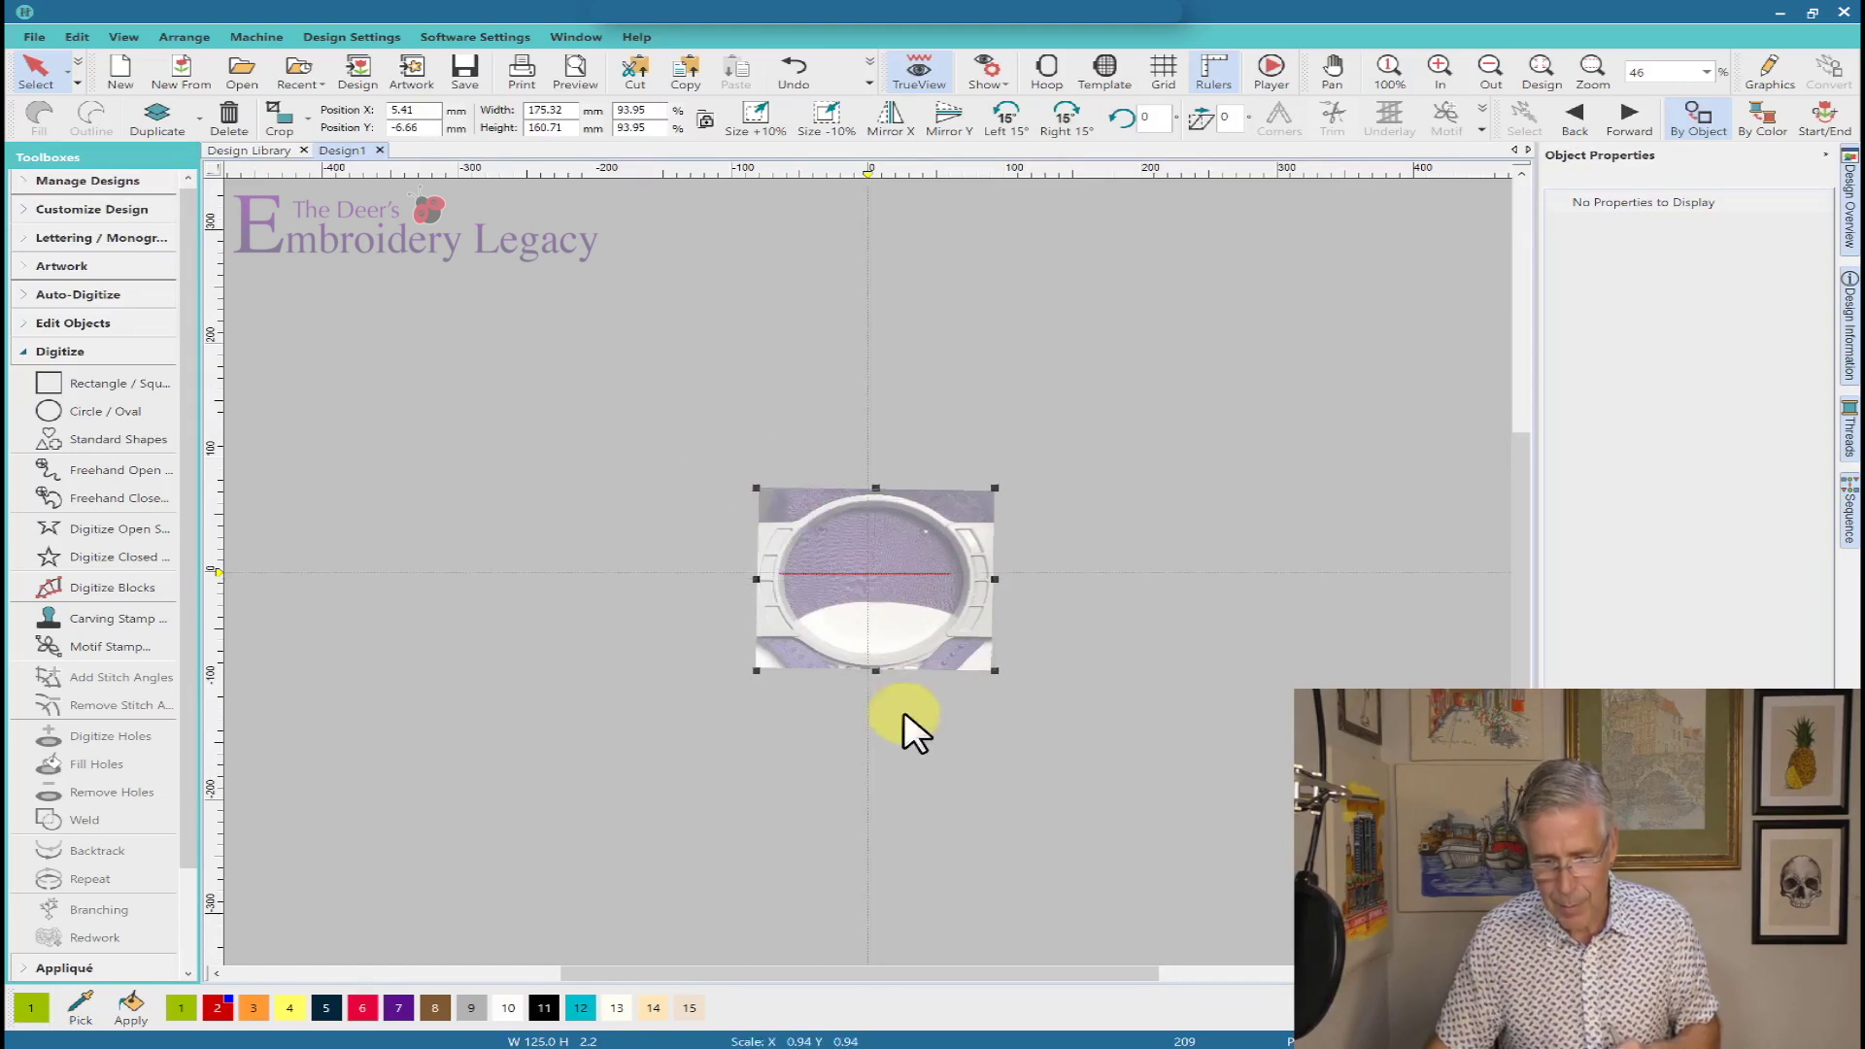
{"action": "left_click_drag", "start_coordinate": [880, 630], "coordinate": [880, 623]}
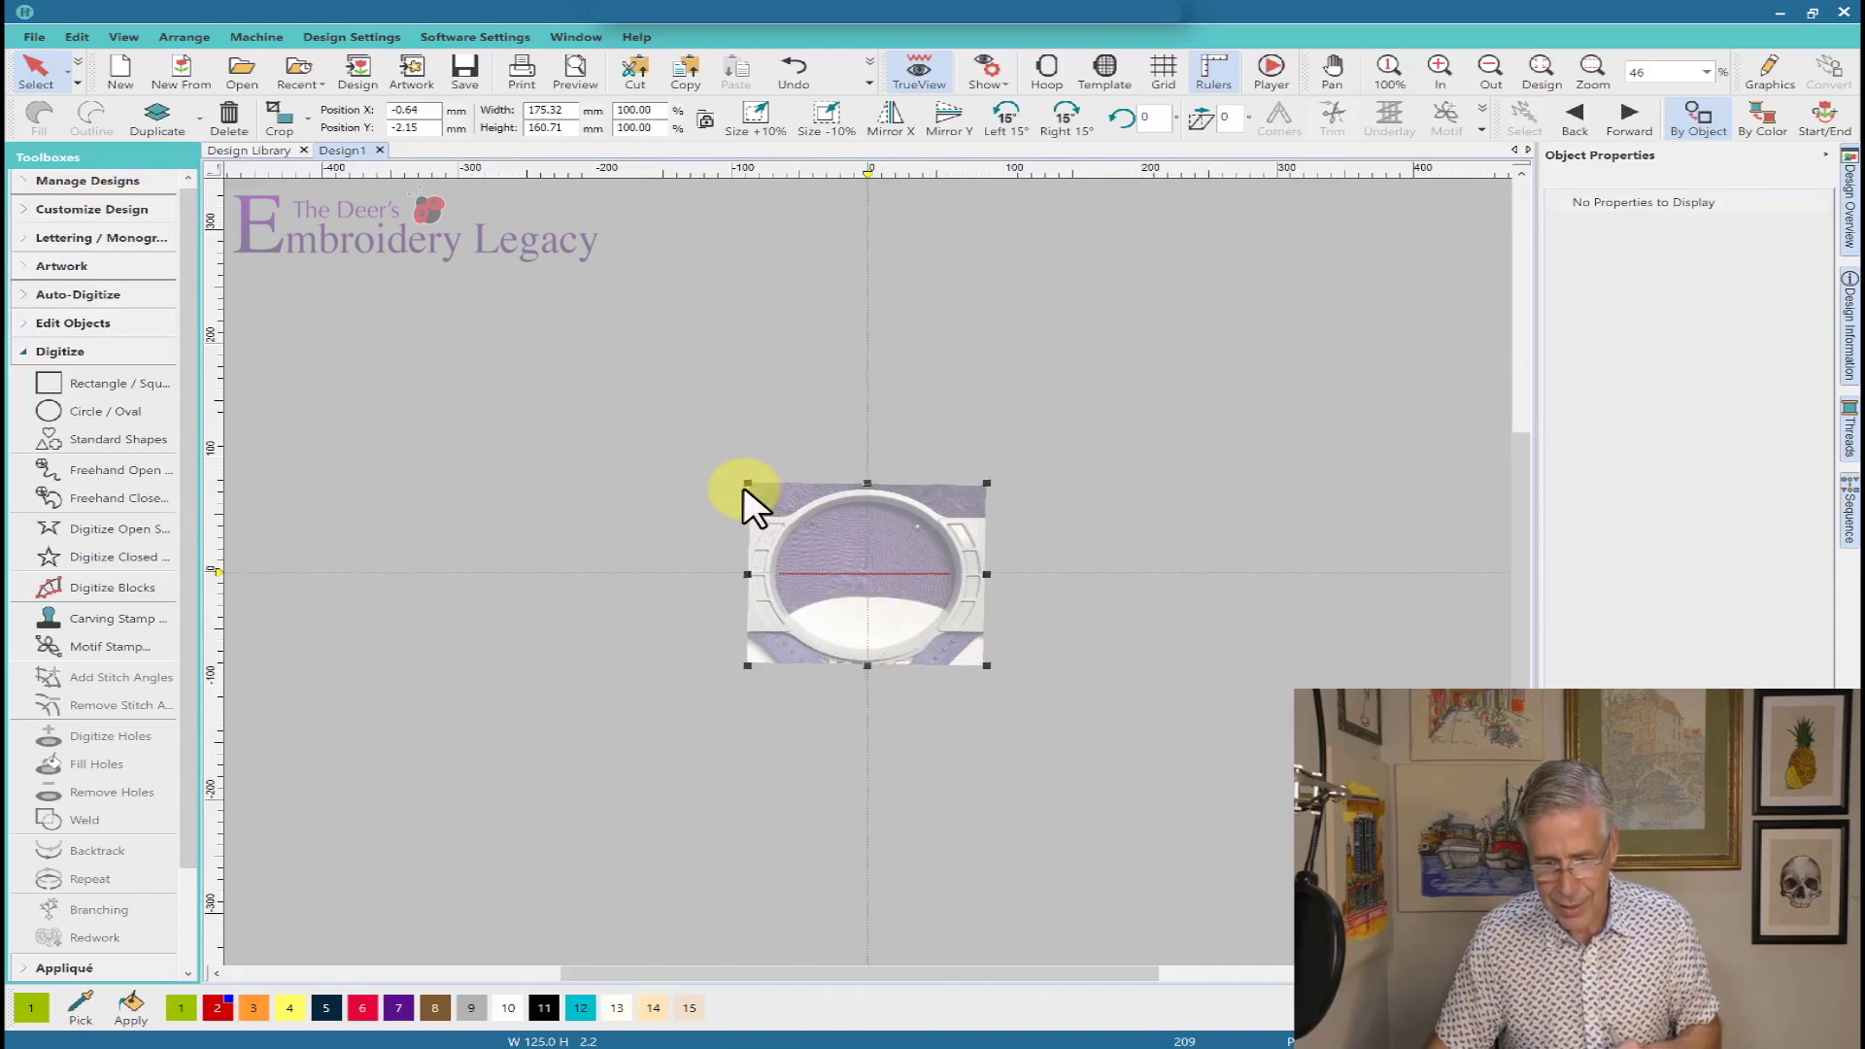
{"action": "left_click_drag", "start_coordinate": [749, 487], "coordinate": [757, 490]}
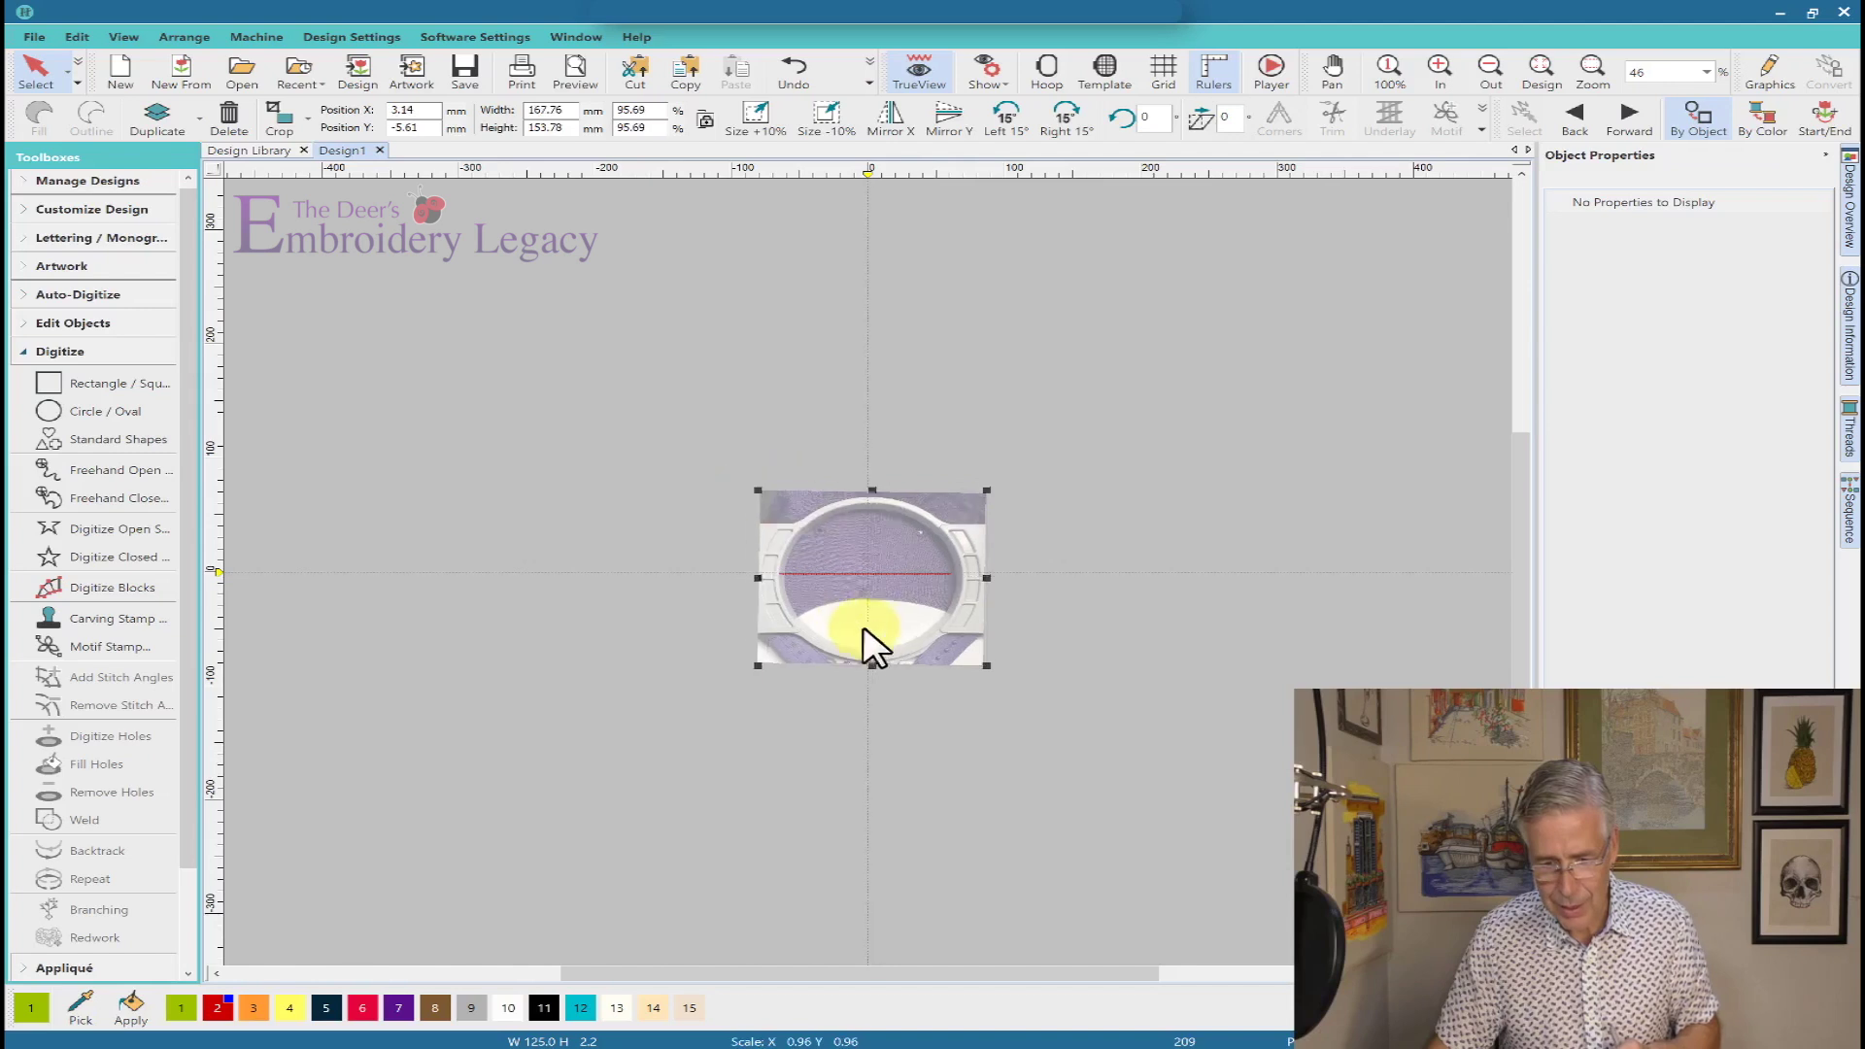
{"action": "left_click_drag", "start_coordinate": [874, 637], "coordinate": [879, 631]}
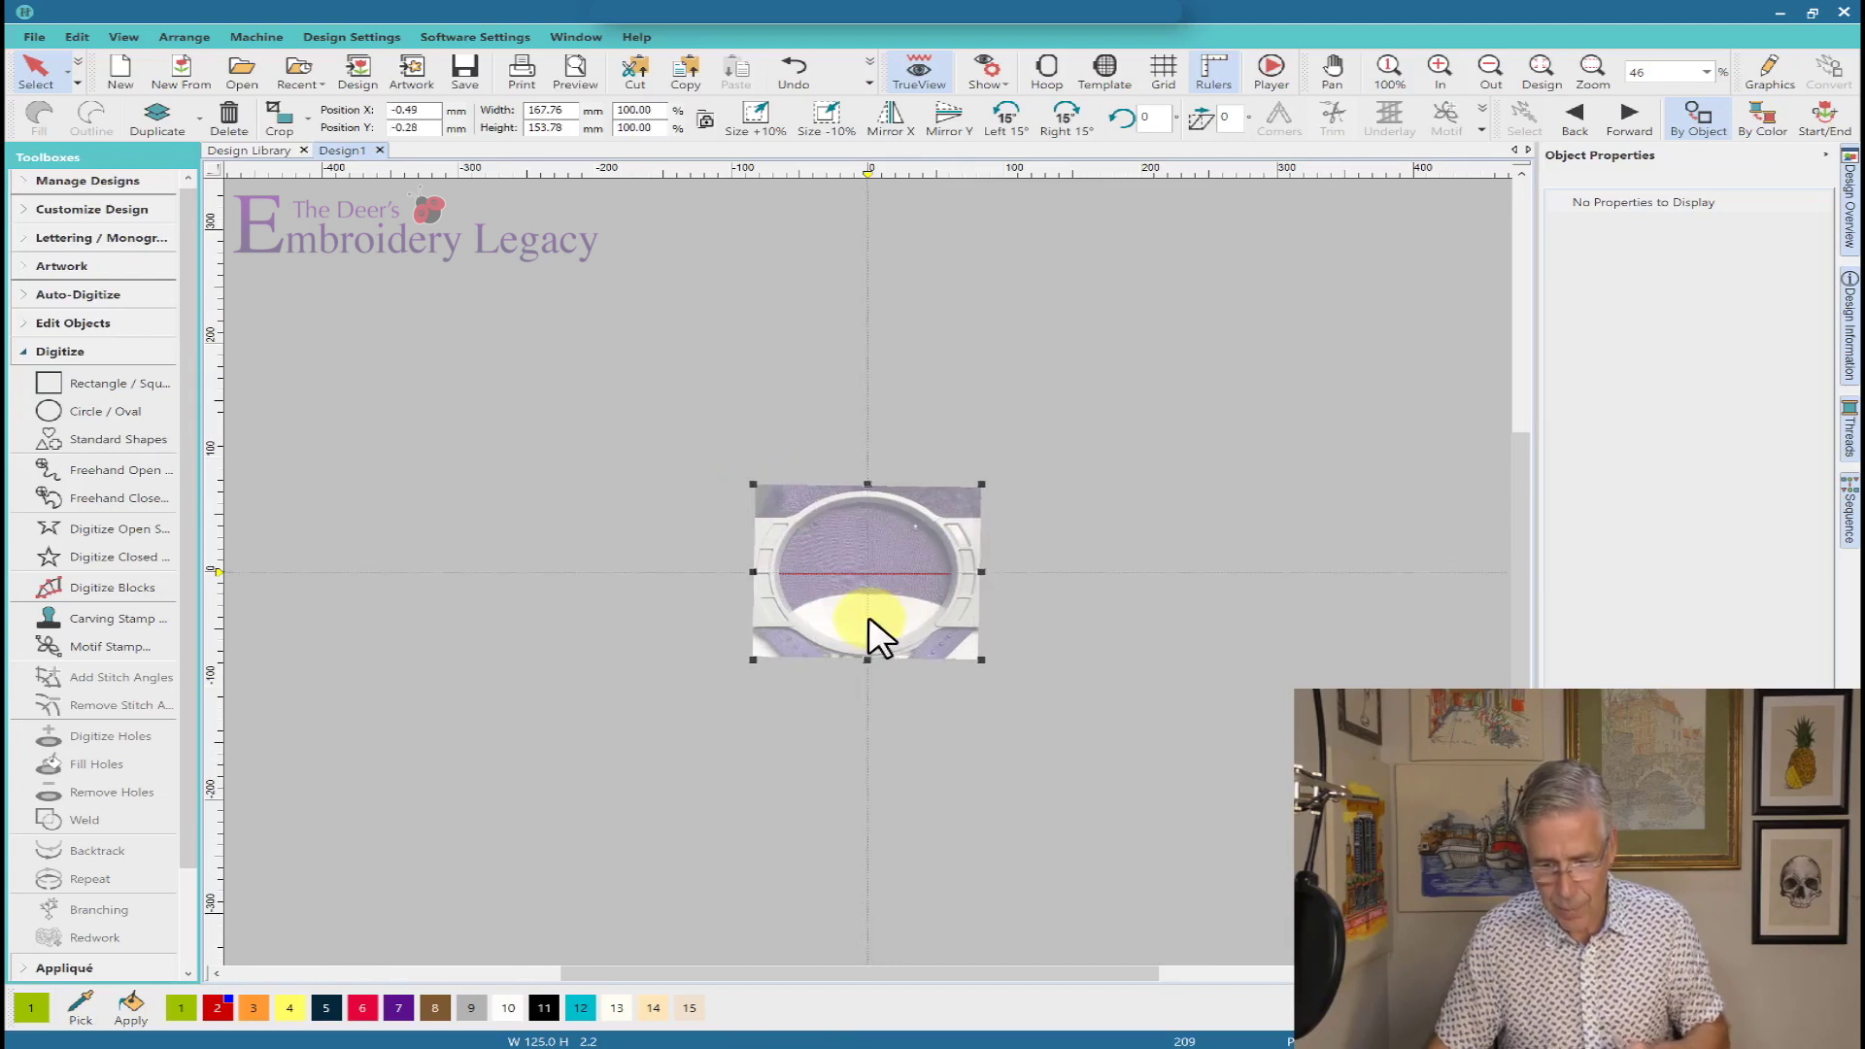
Zoom to the hoop photo and nudge it to about X 0.49, Y −0.24 mm.
{"action": "key", "text": "0"}
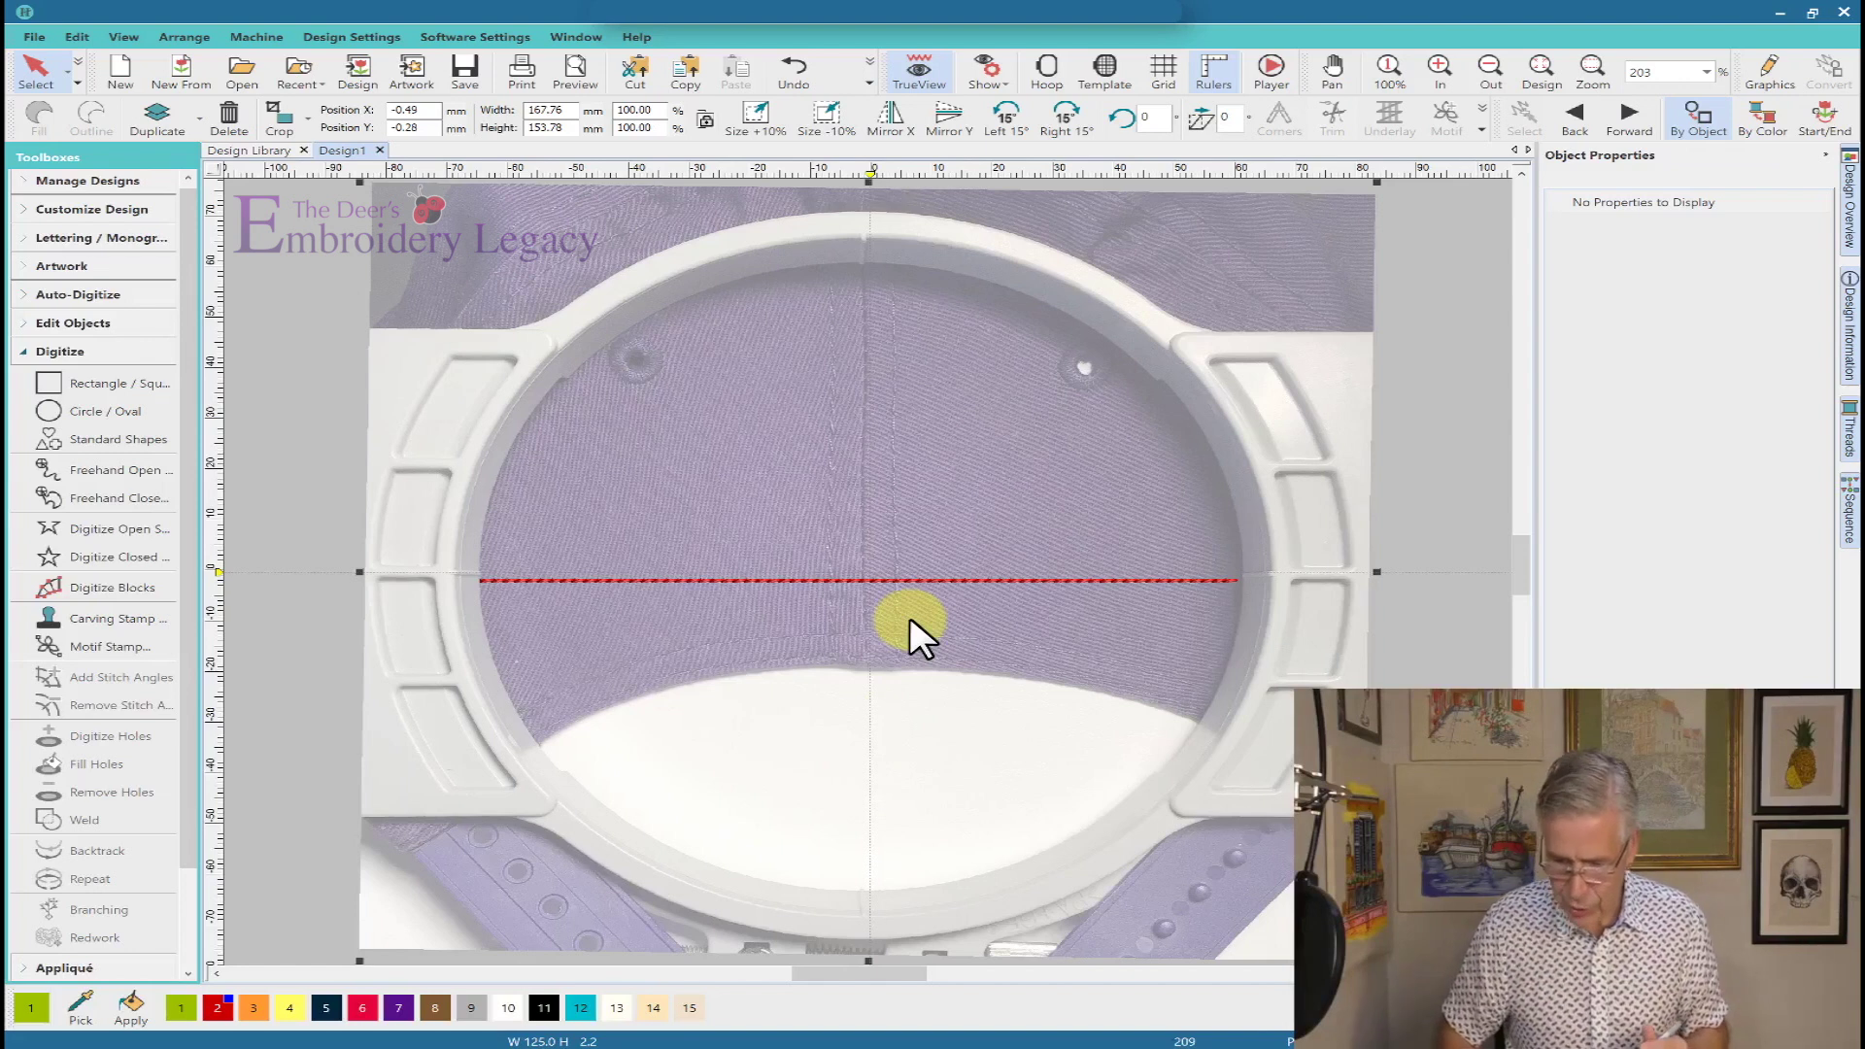
{"action": "key", "text": "Down"}
{"action": "key", "text": "Down"}
{"action": "key", "text": "Down"}
{"action": "key", "text": "Down"}
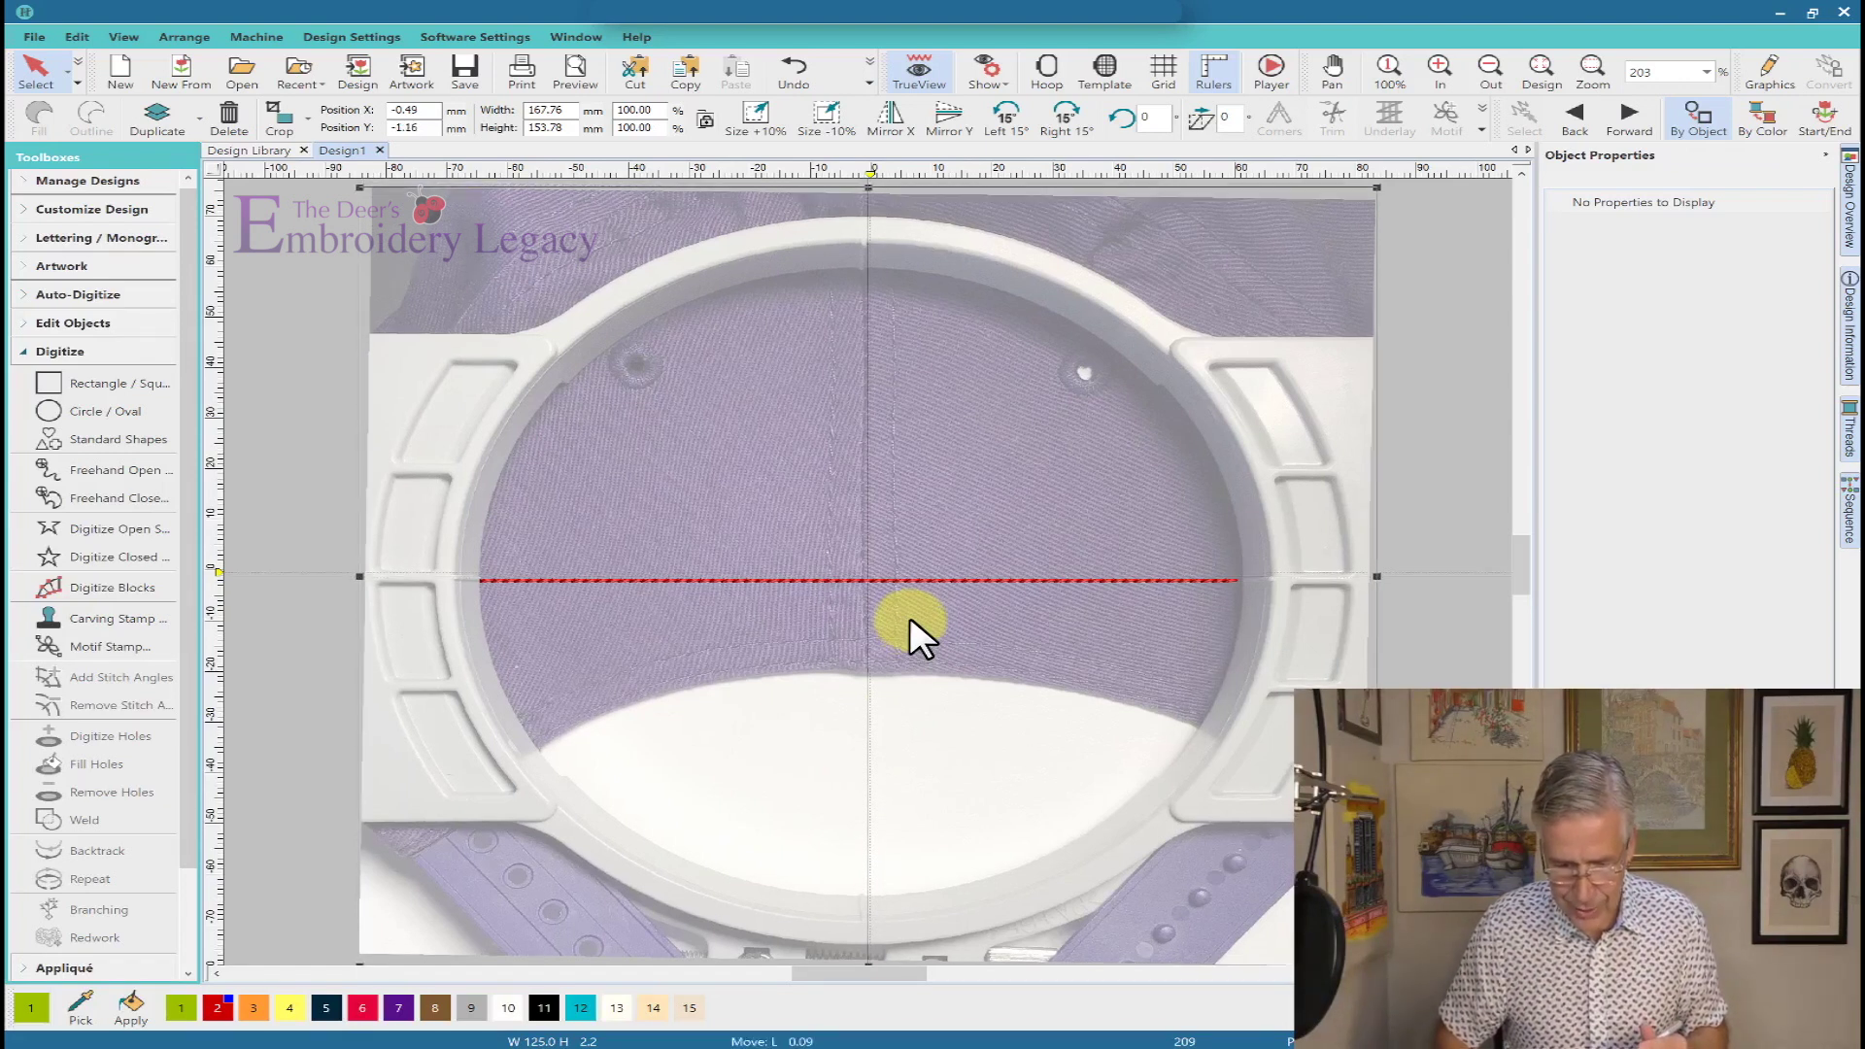
{"action": "key", "text": "Up"}
{"action": "key", "text": "Up"}
{"action": "key", "text": "Up"}
{"action": "key", "text": "Up"}
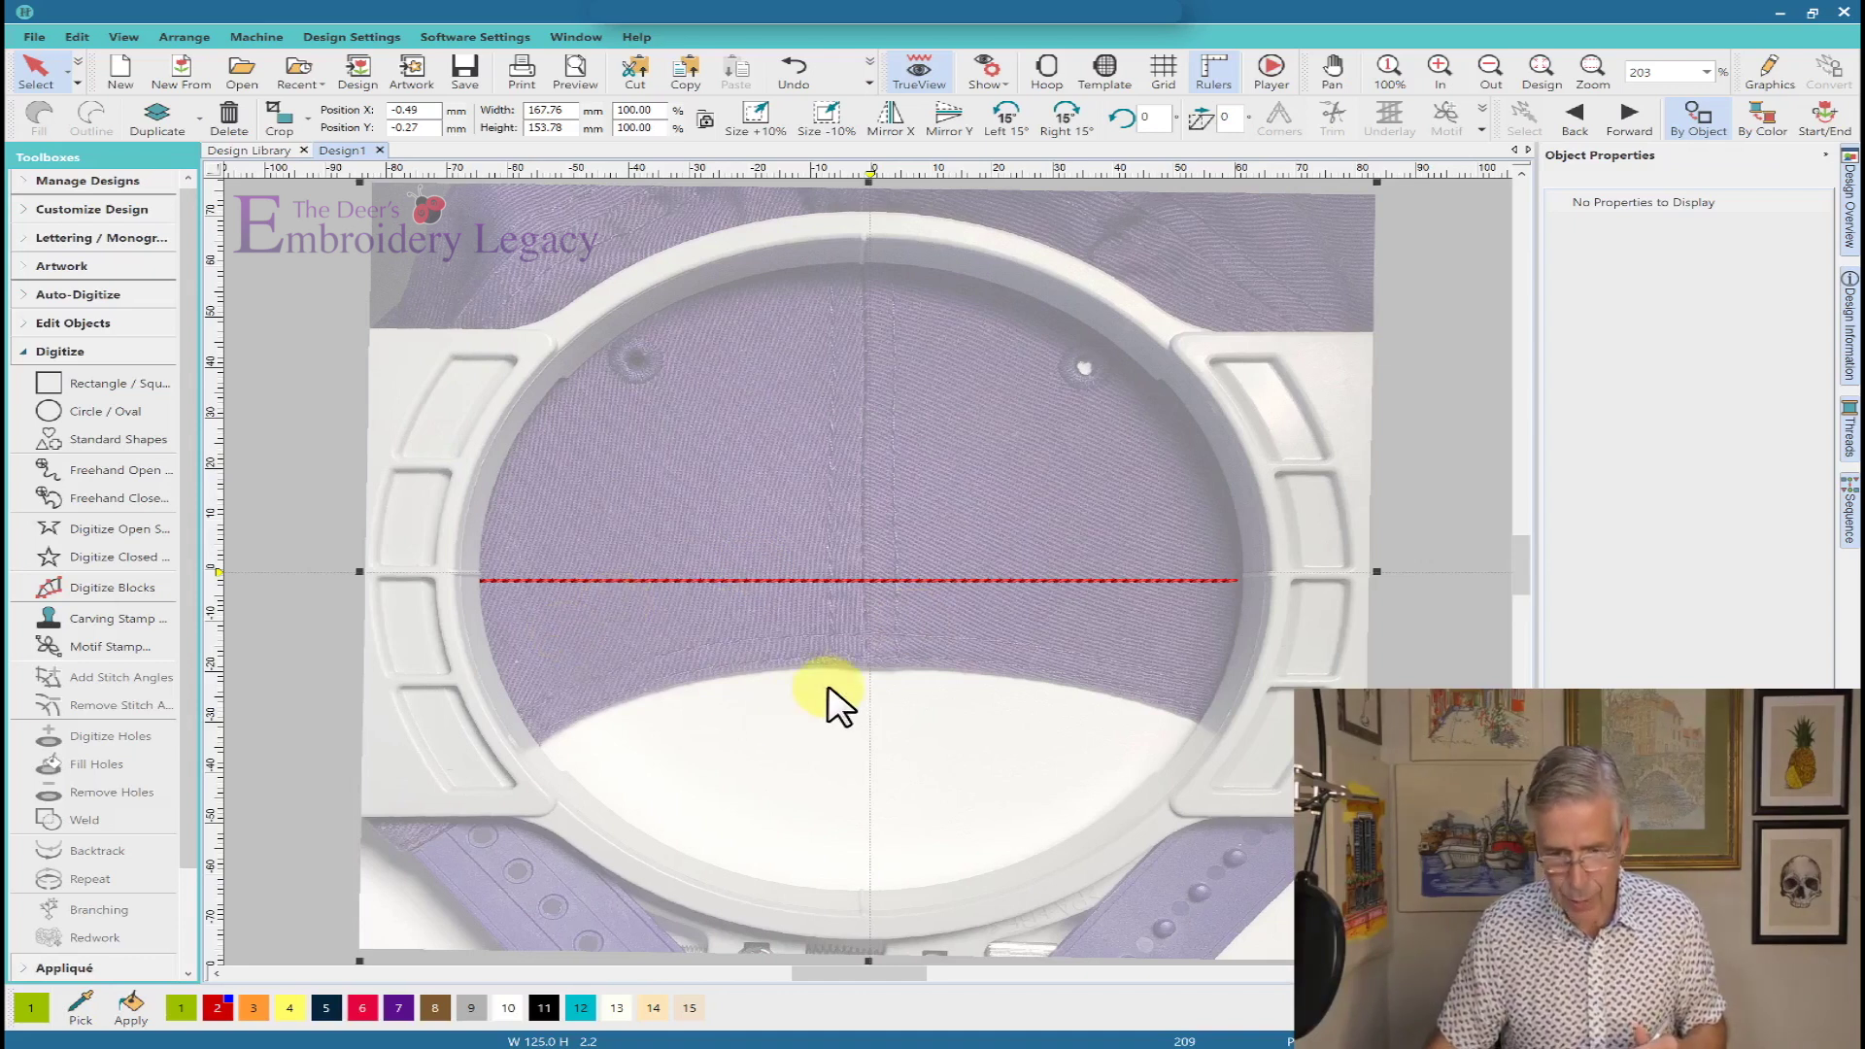
{"action": "key", "text": "Left"}
{"action": "key", "text": "Left"}
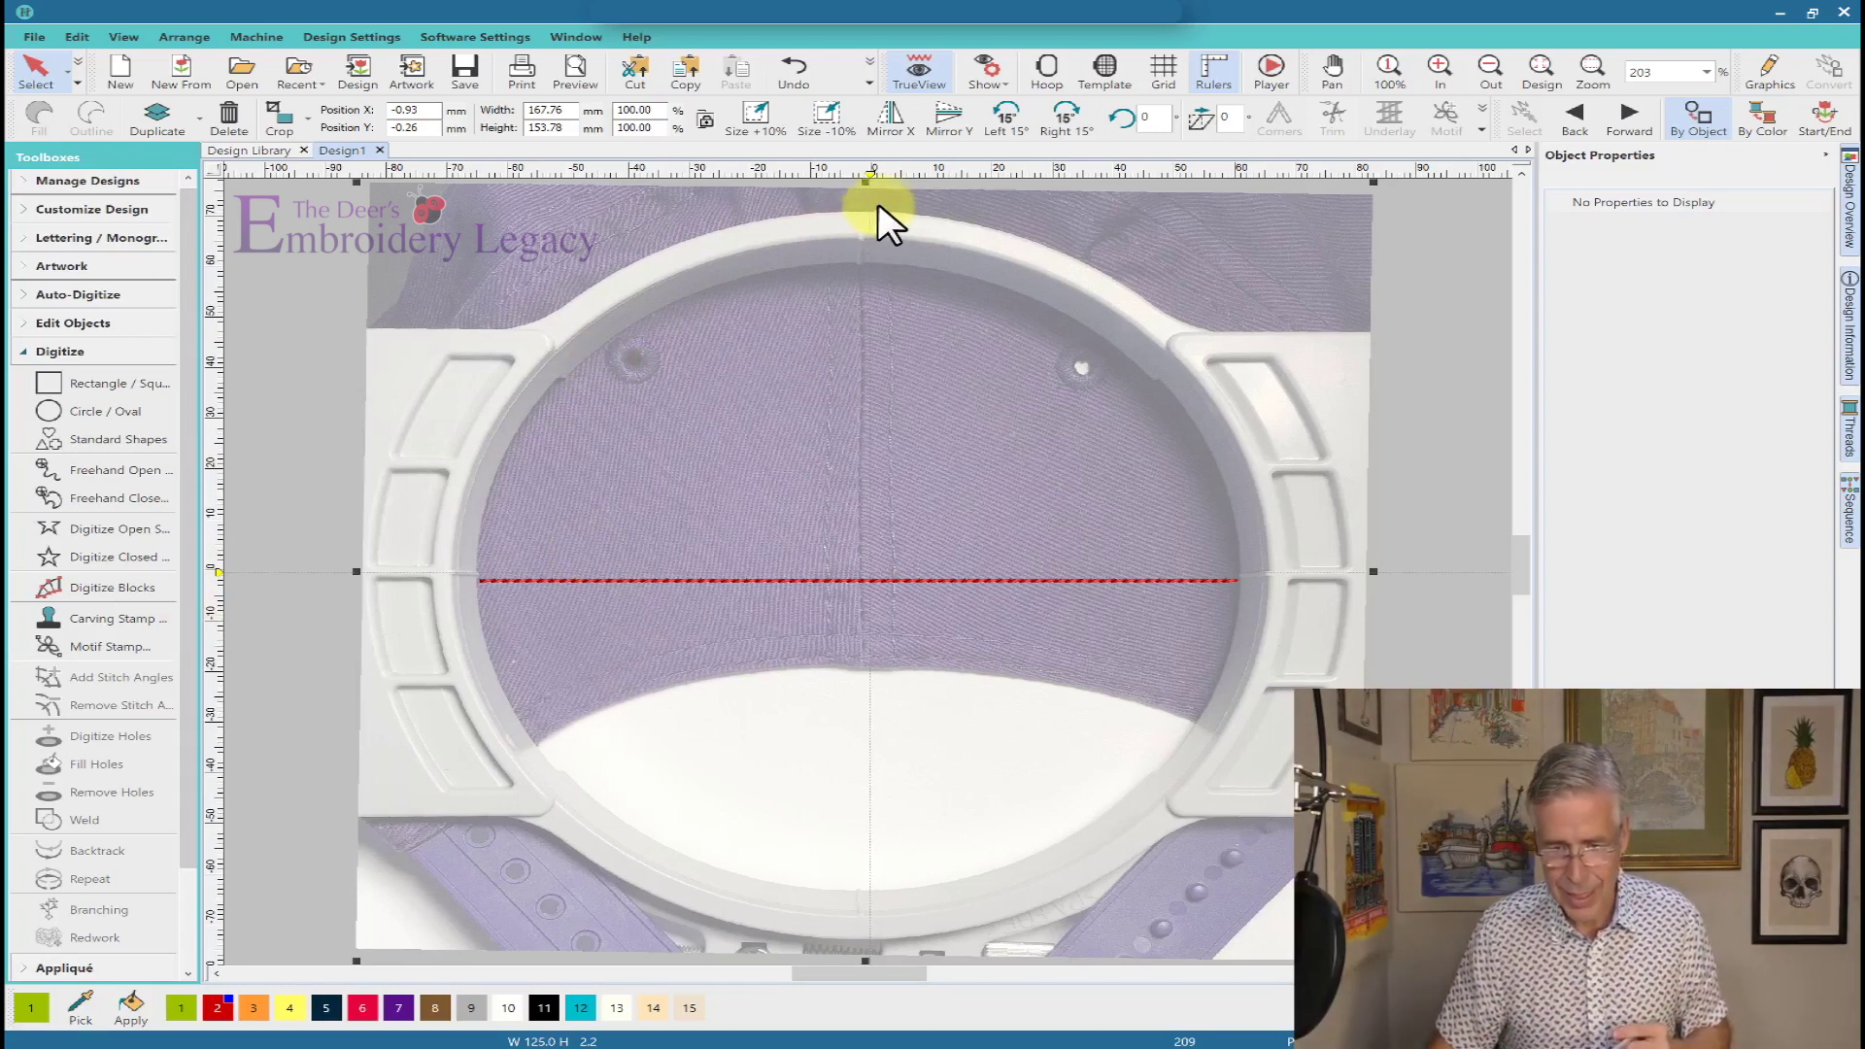
{"action": "key", "text": "Right"}
{"action": "key", "text": "Right"}
{"action": "key", "text": "Right"}
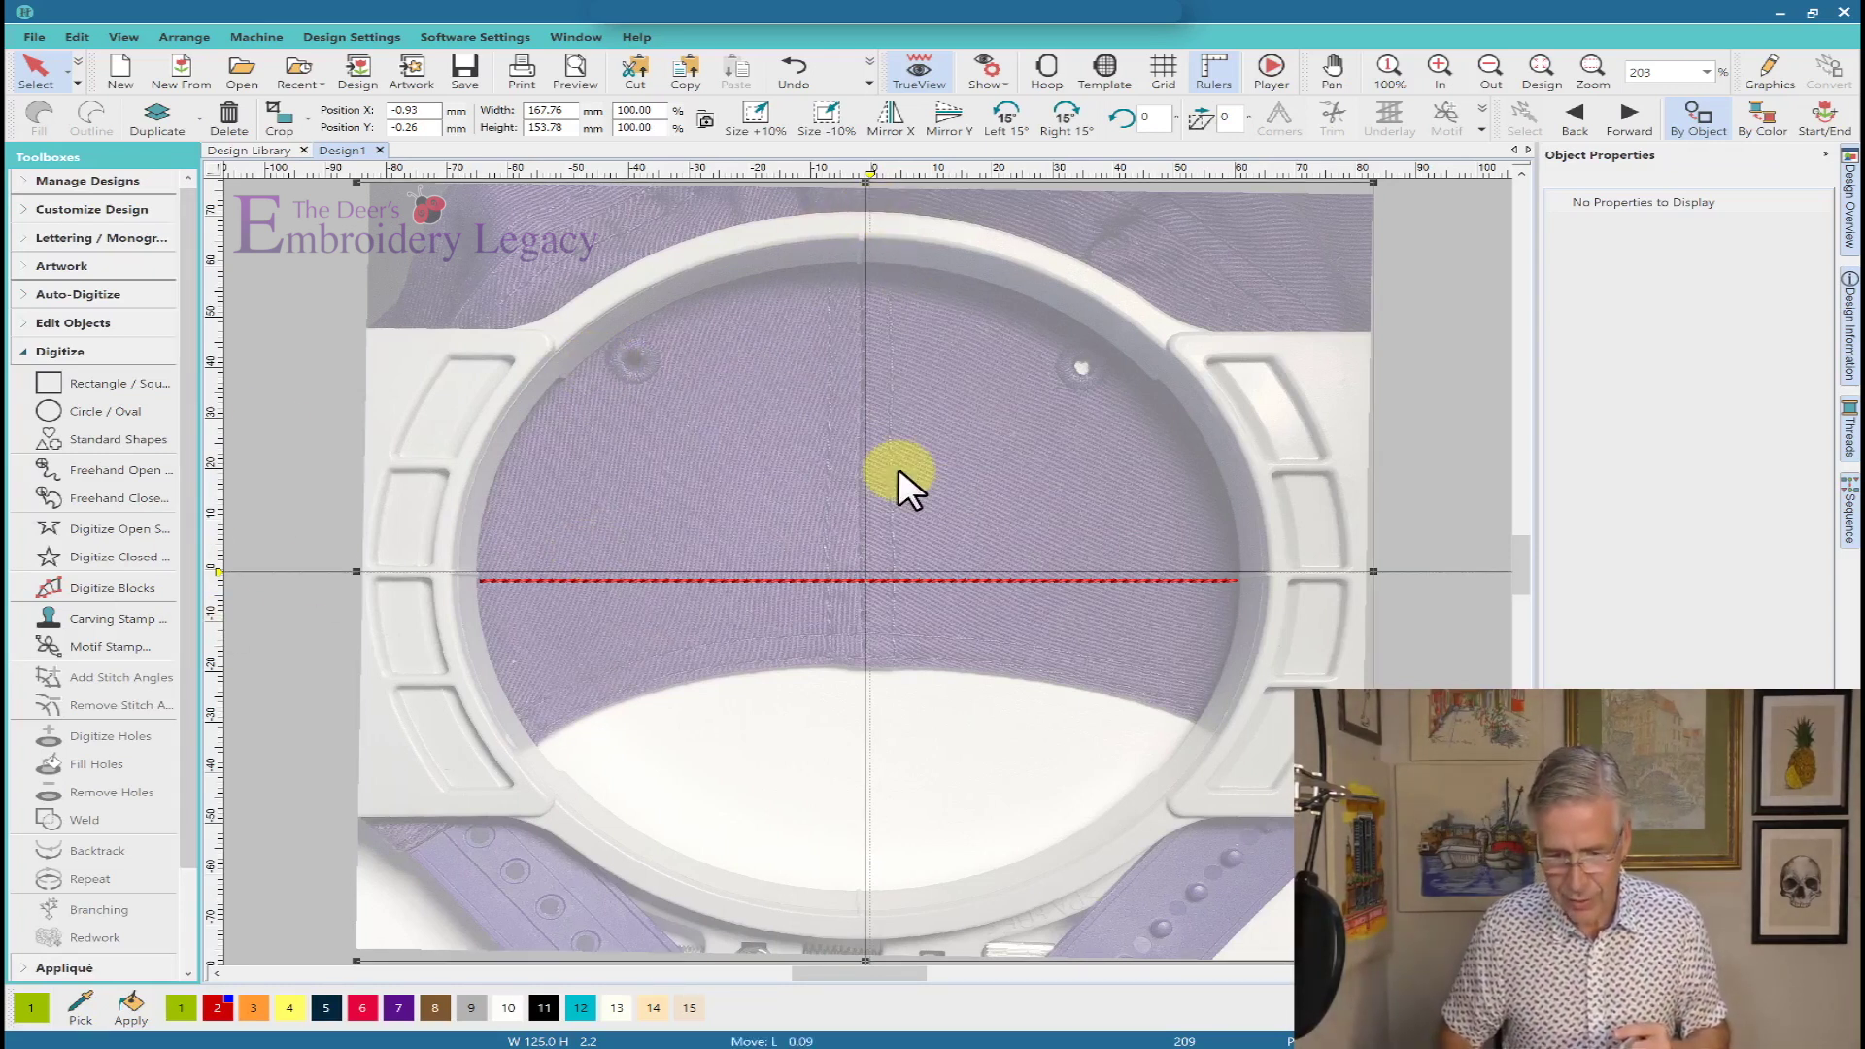
{"action": "key", "text": "Right"}
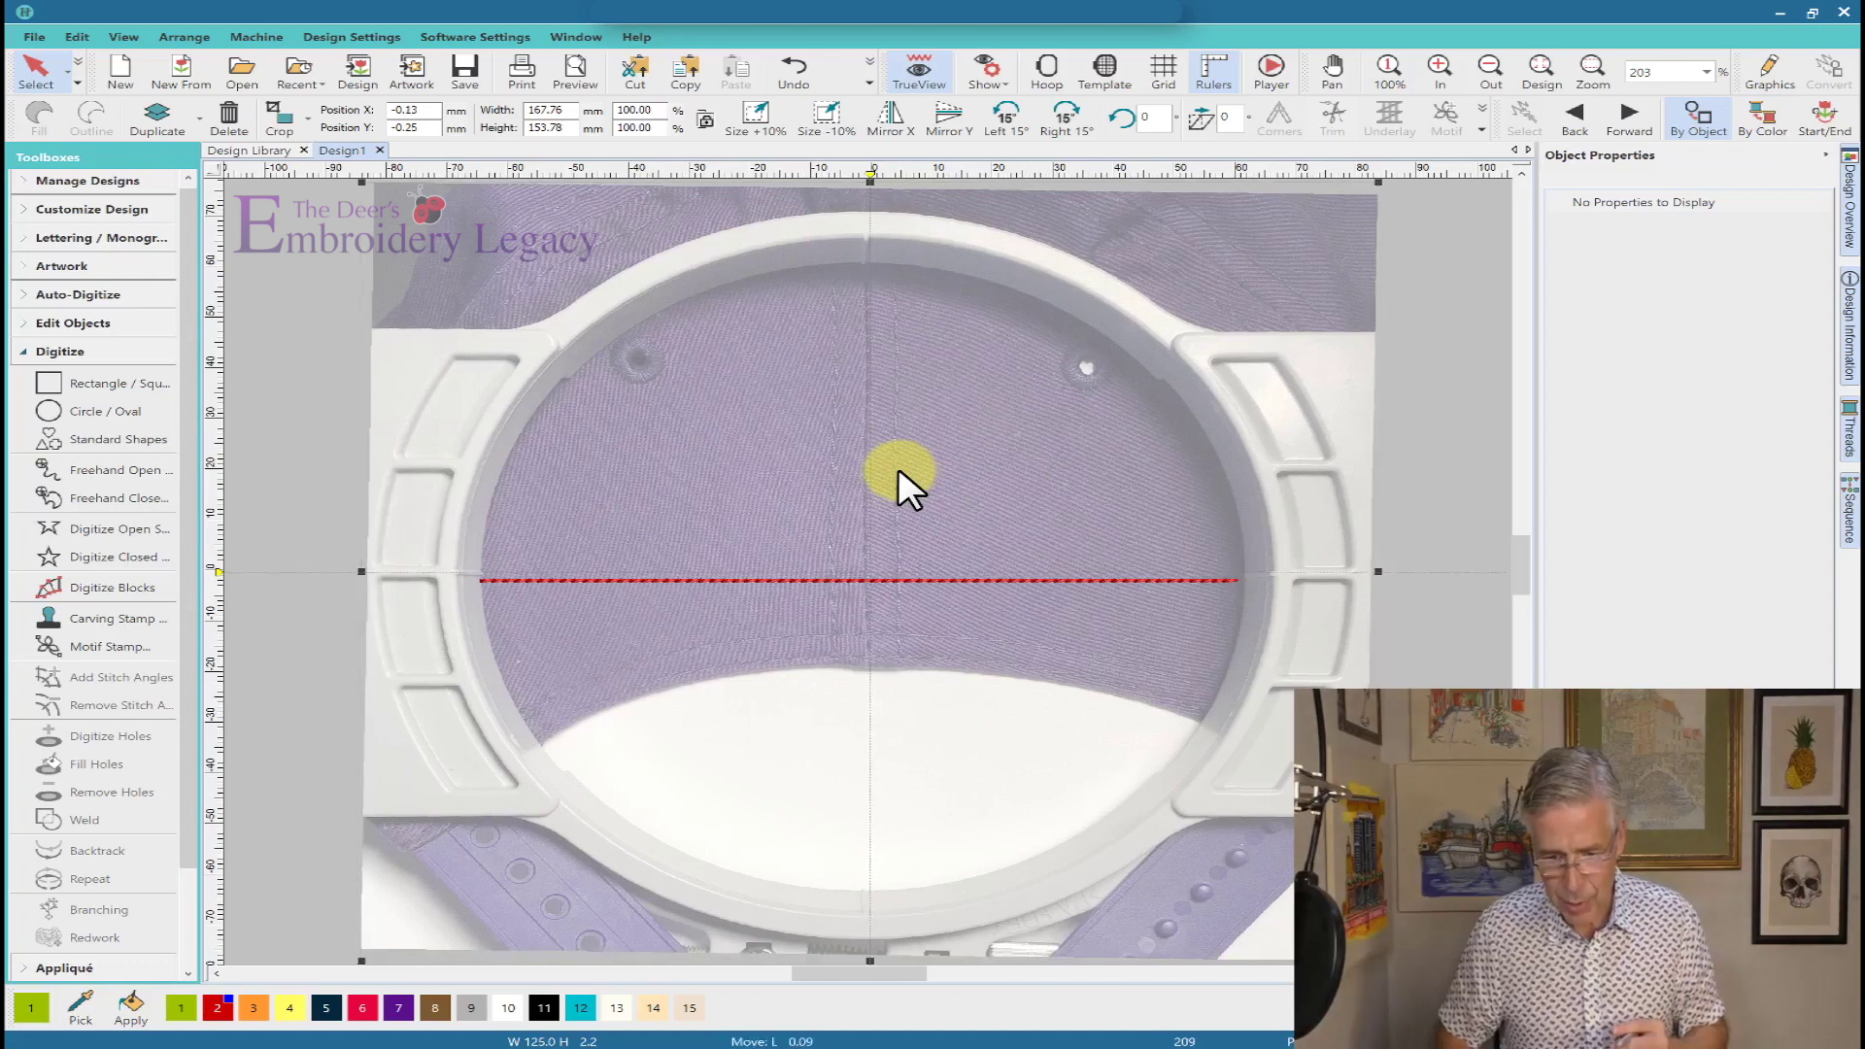
{"action": "key", "text": "Right"}
{"action": "key", "text": "Right"}
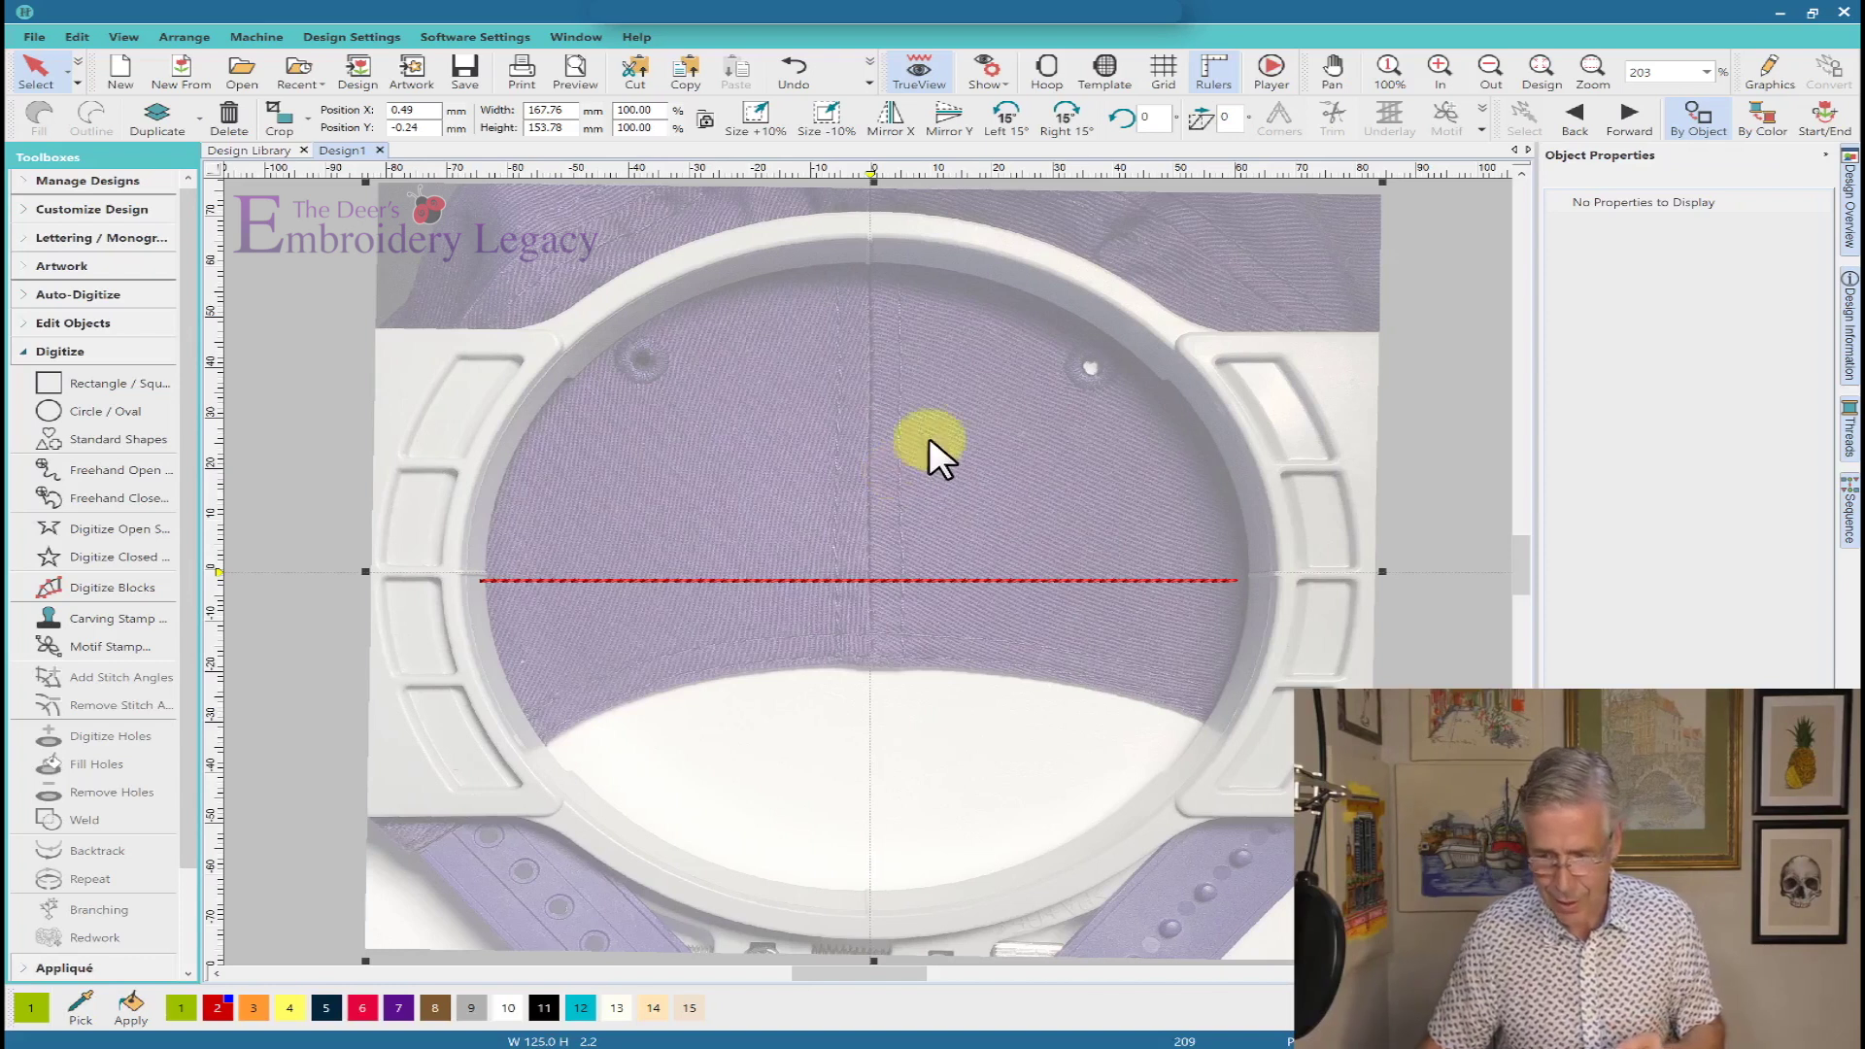
Delete the 125 mm red backstitch line.
{"action": "left_click", "coordinate": [29, 75]}
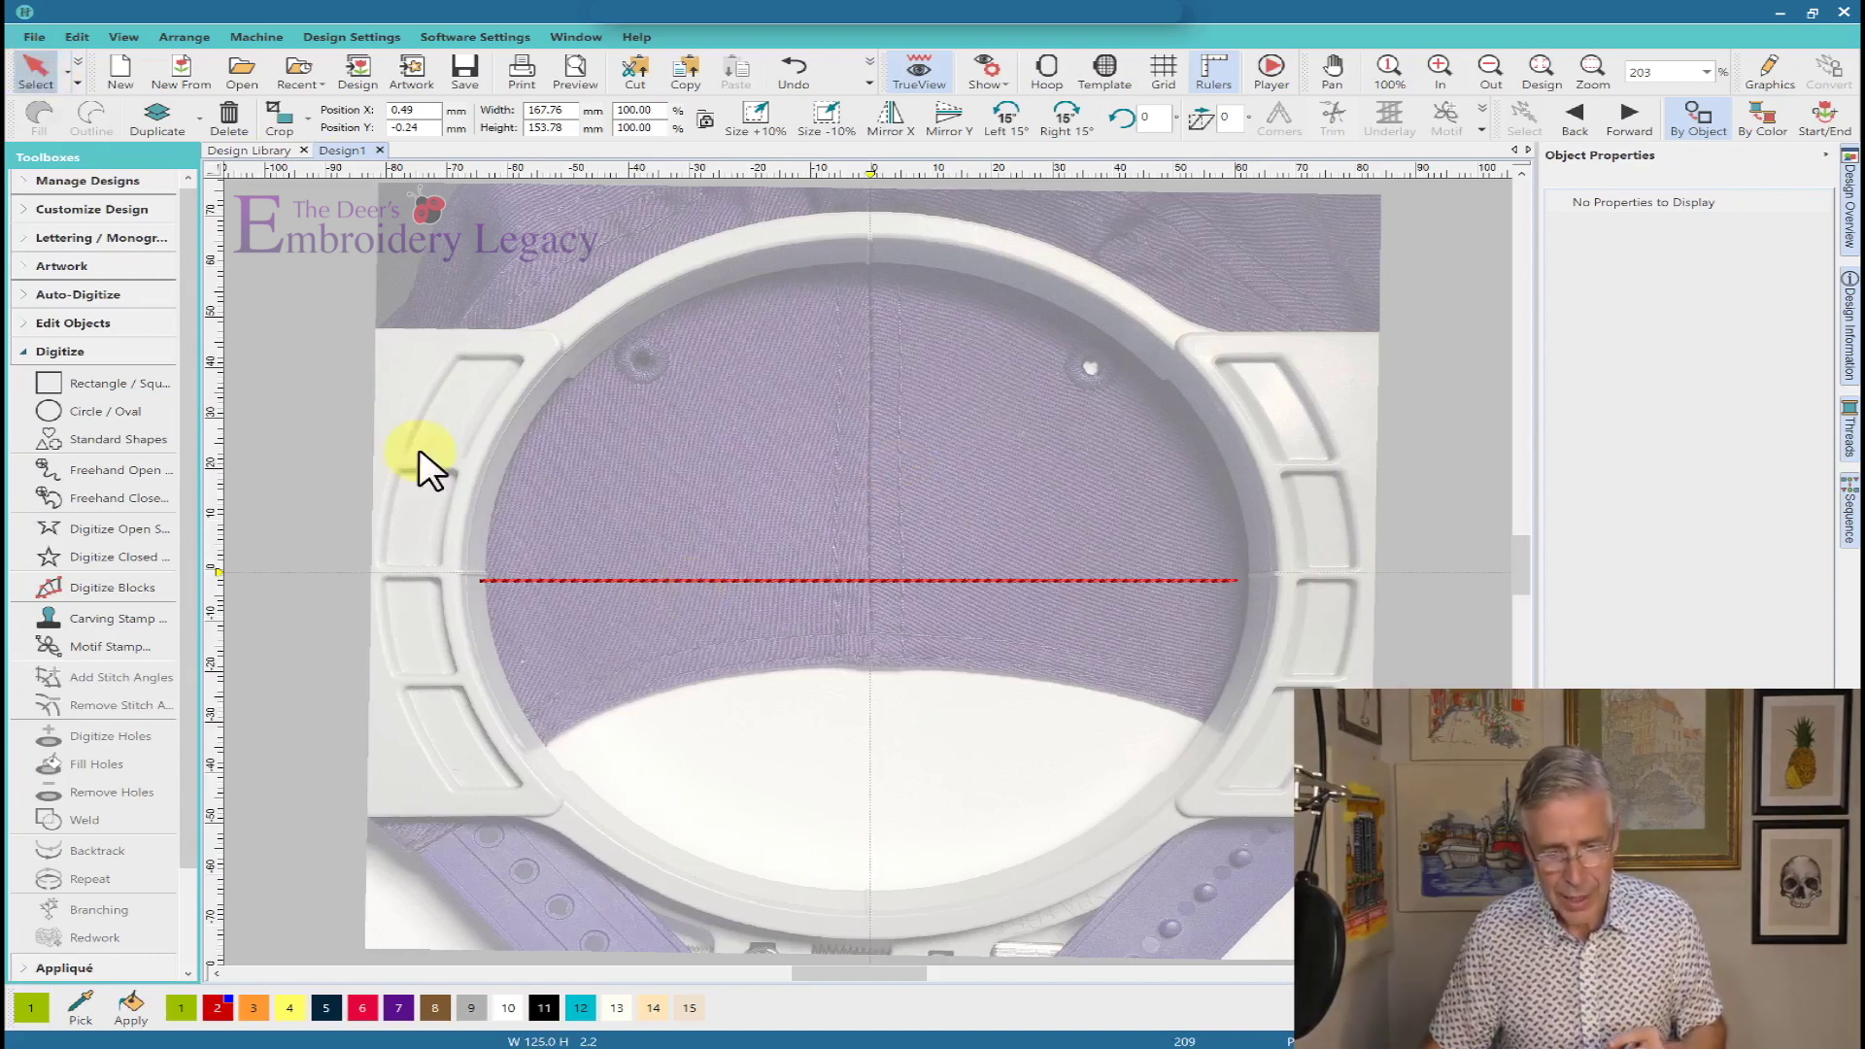
{"action": "left_click", "coordinate": [662, 581]}
{"action": "key", "text": "Delete"}
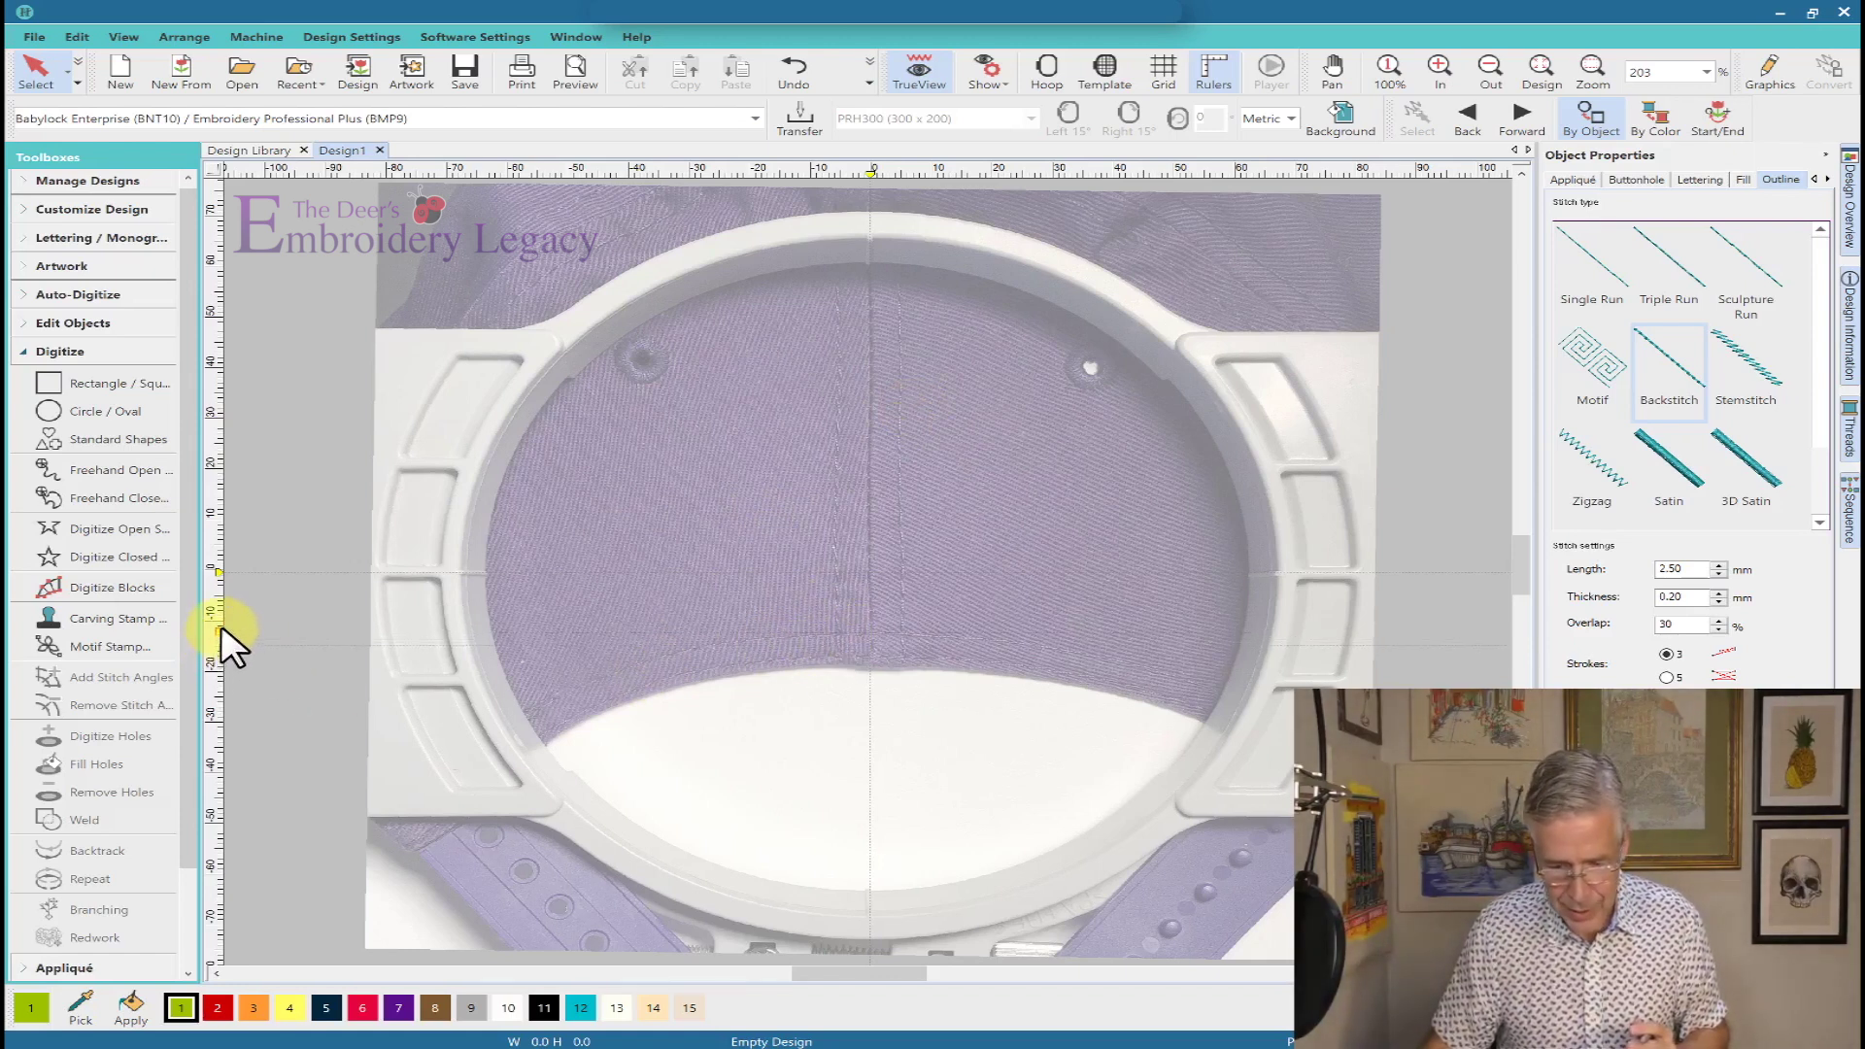
Add two horizontal guidelines and one vertical guideline over the hoop, adjusting their positions.
{"action": "left_click", "coordinate": [222, 626]}
{"action": "left_click_drag", "start_coordinate": [223, 626], "coordinate": [230, 617]}
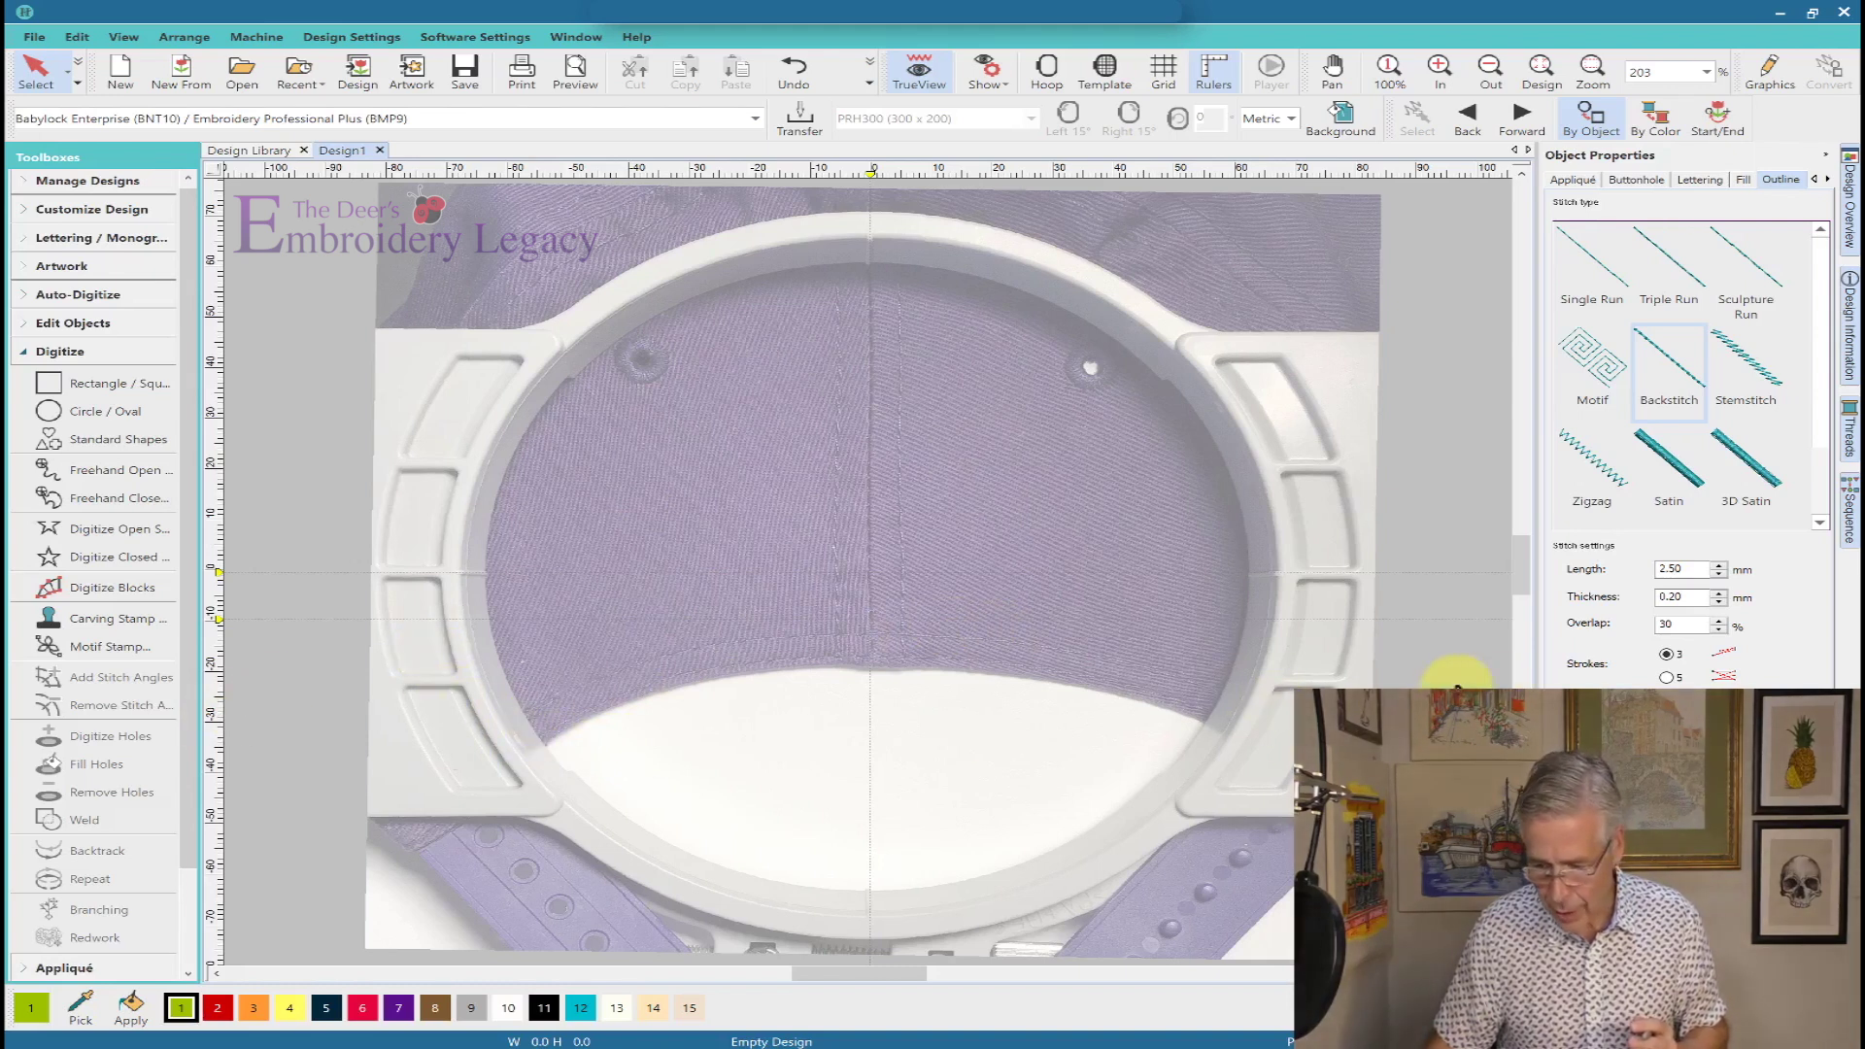
{"action": "left_click", "coordinate": [219, 691]}
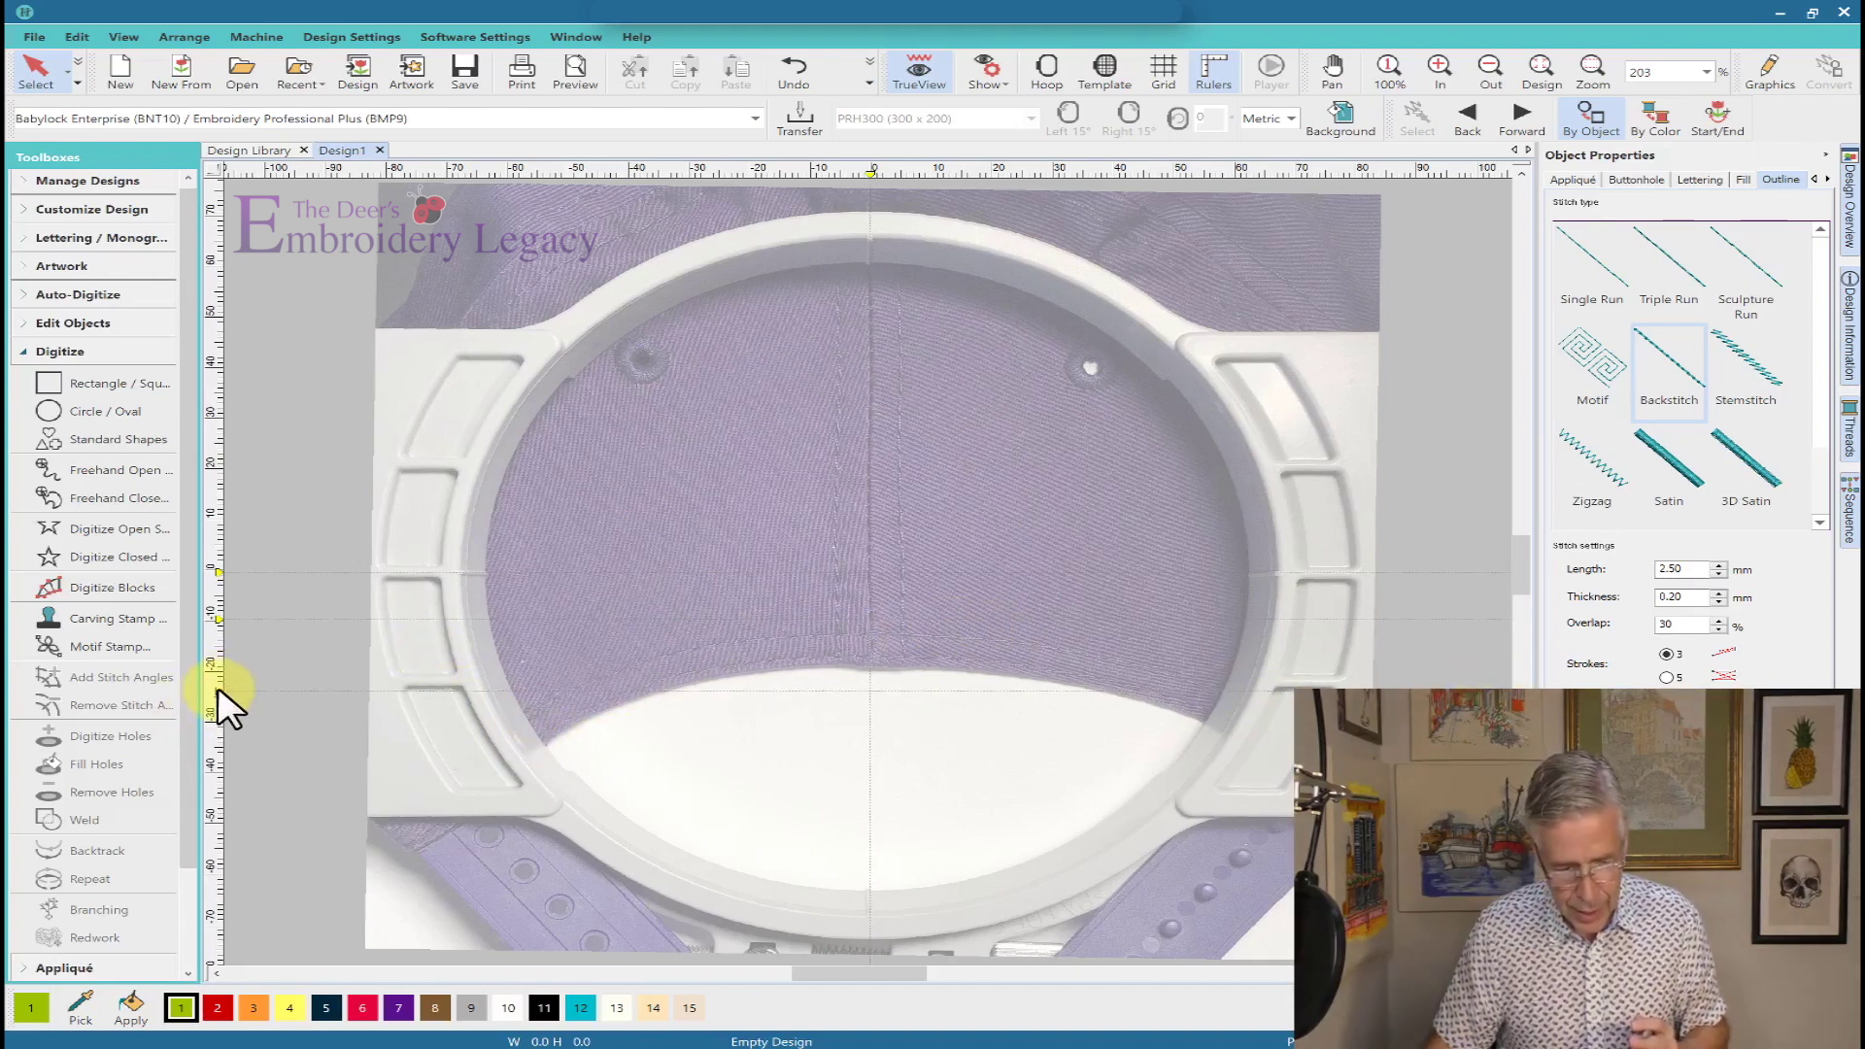
{"action": "left_click_drag", "start_coordinate": [219, 690], "coordinate": [221, 670]}
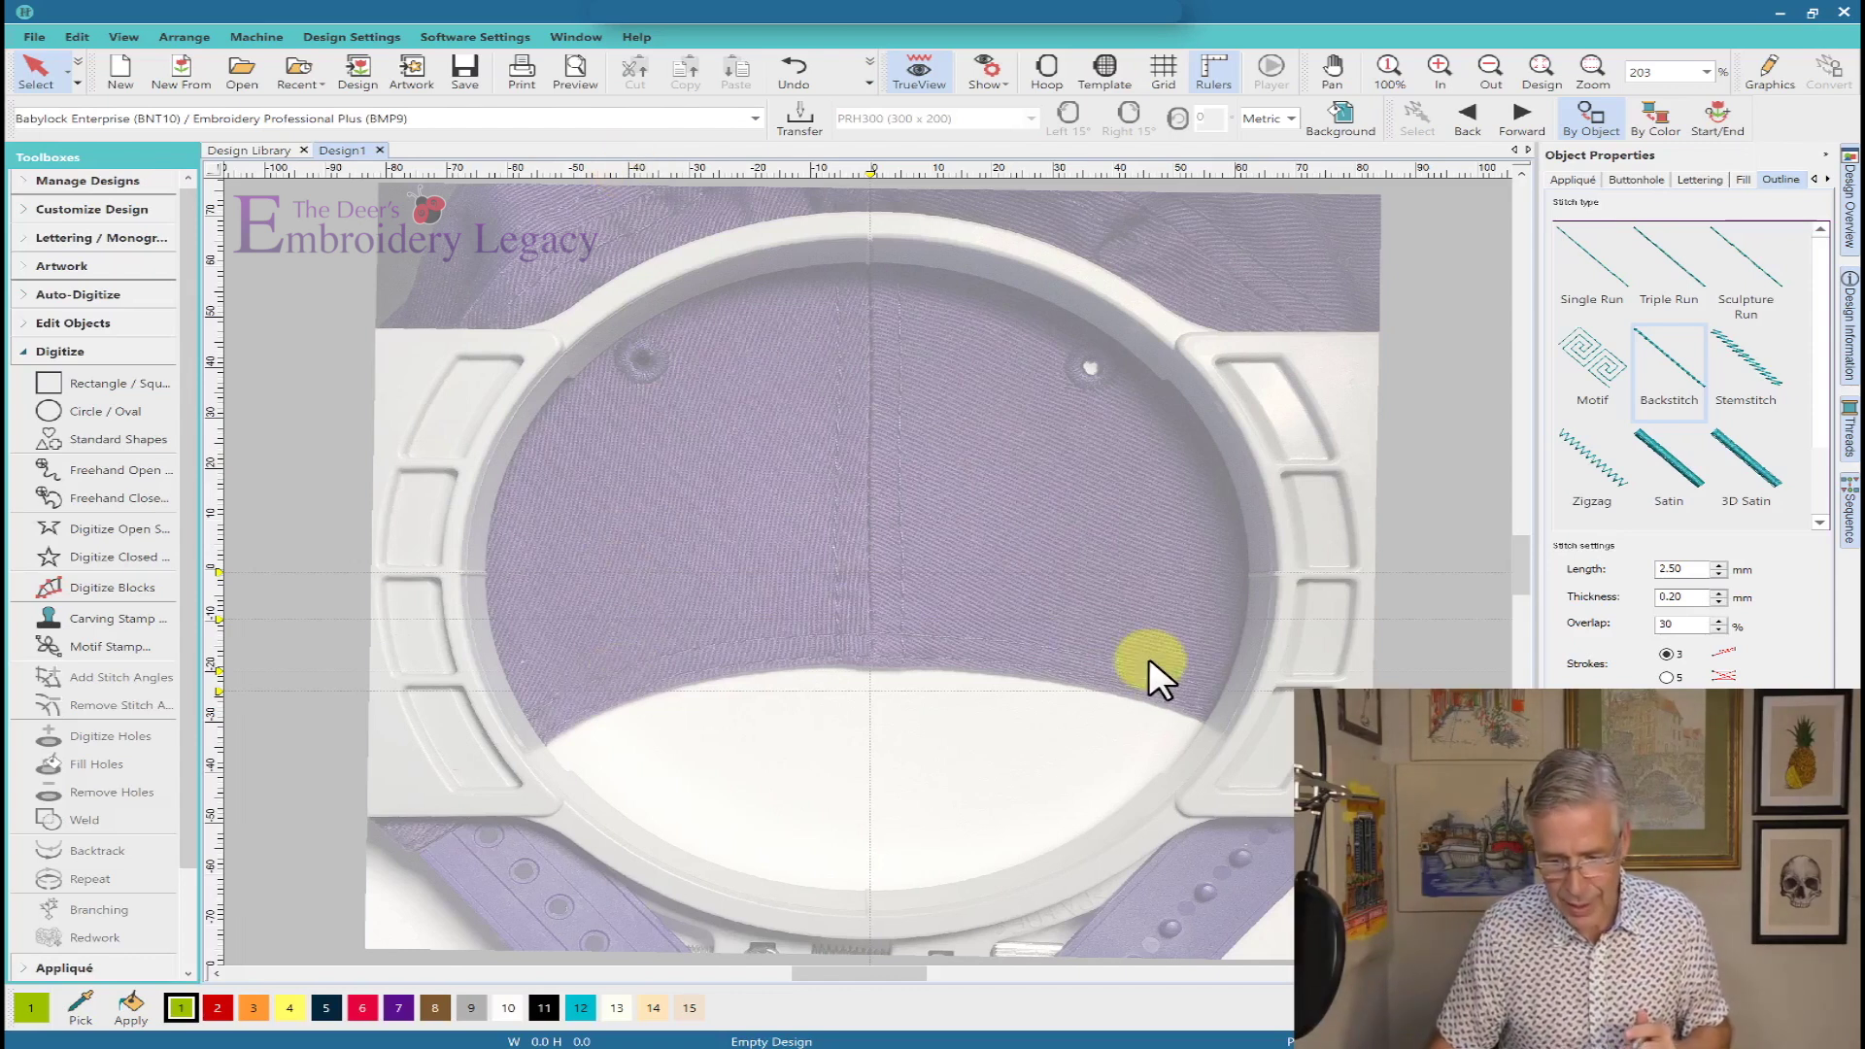
{"action": "left_click", "coordinate": [631, 167]}
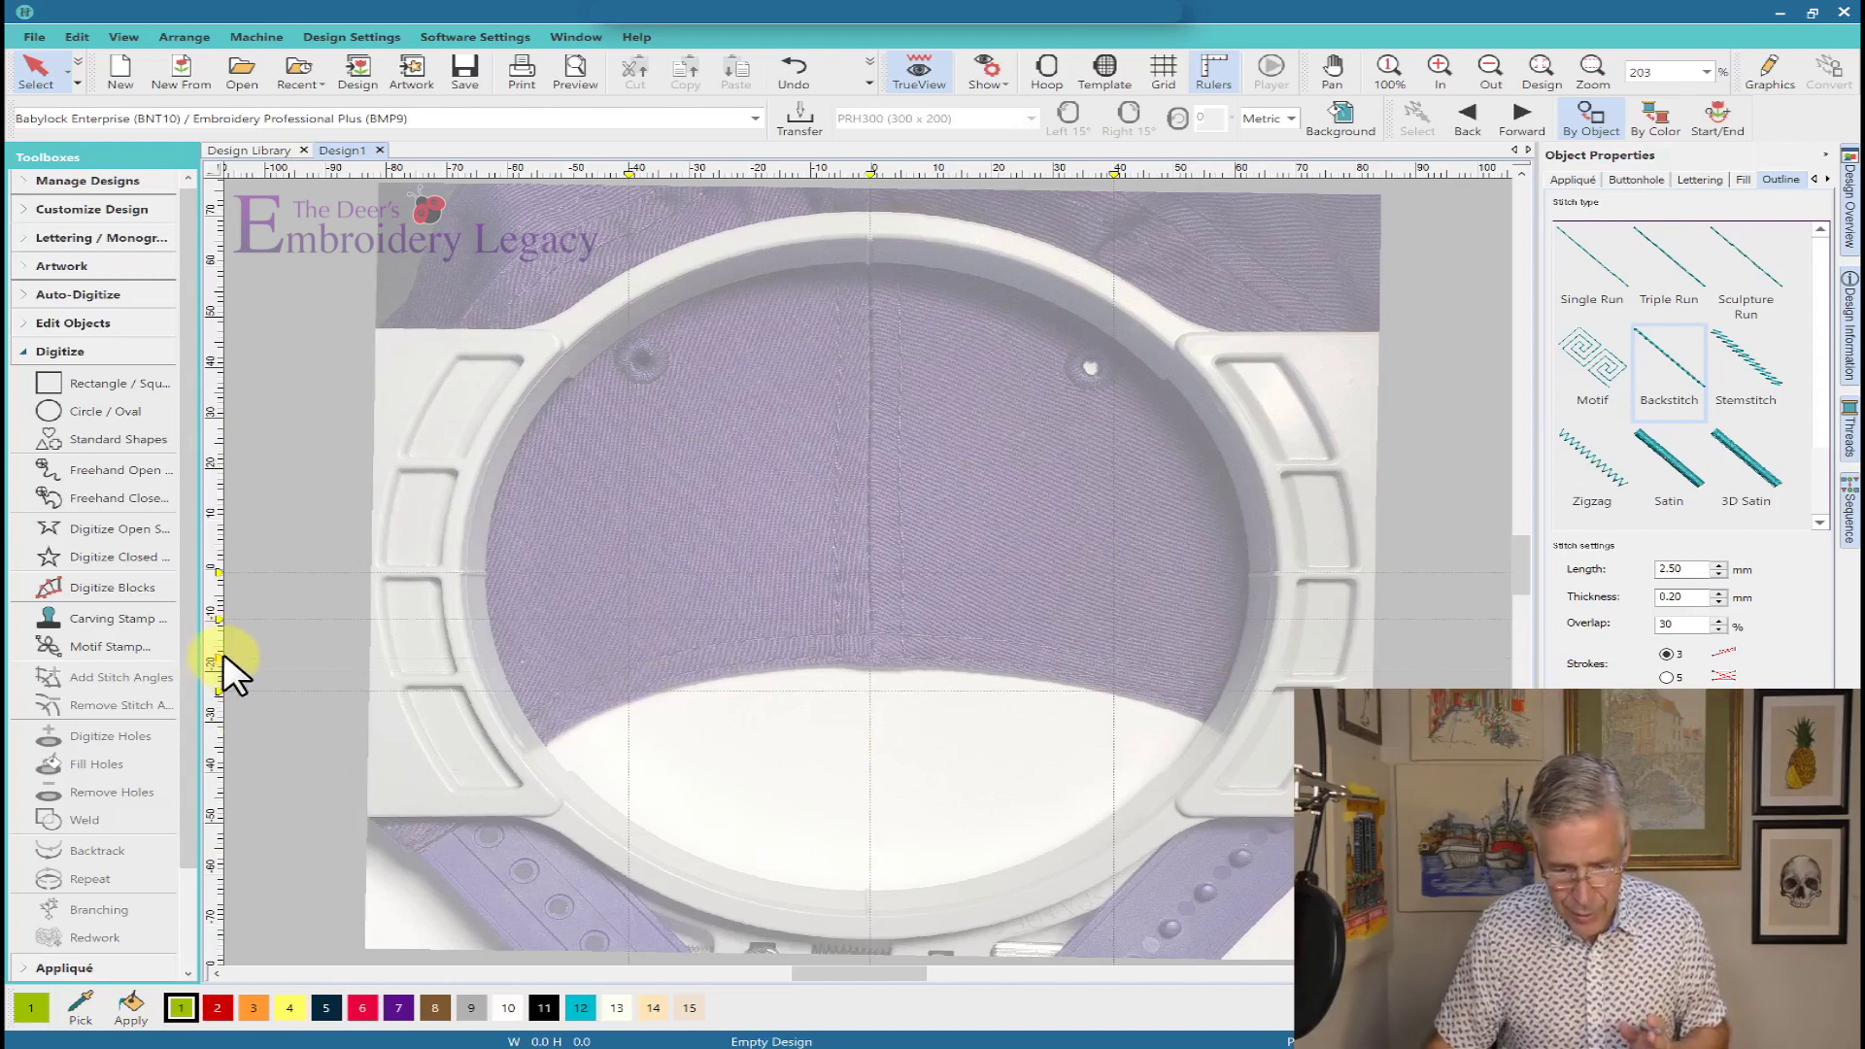
{"action": "left_click_drag", "start_coordinate": [224, 659], "coordinate": [235, 656]}
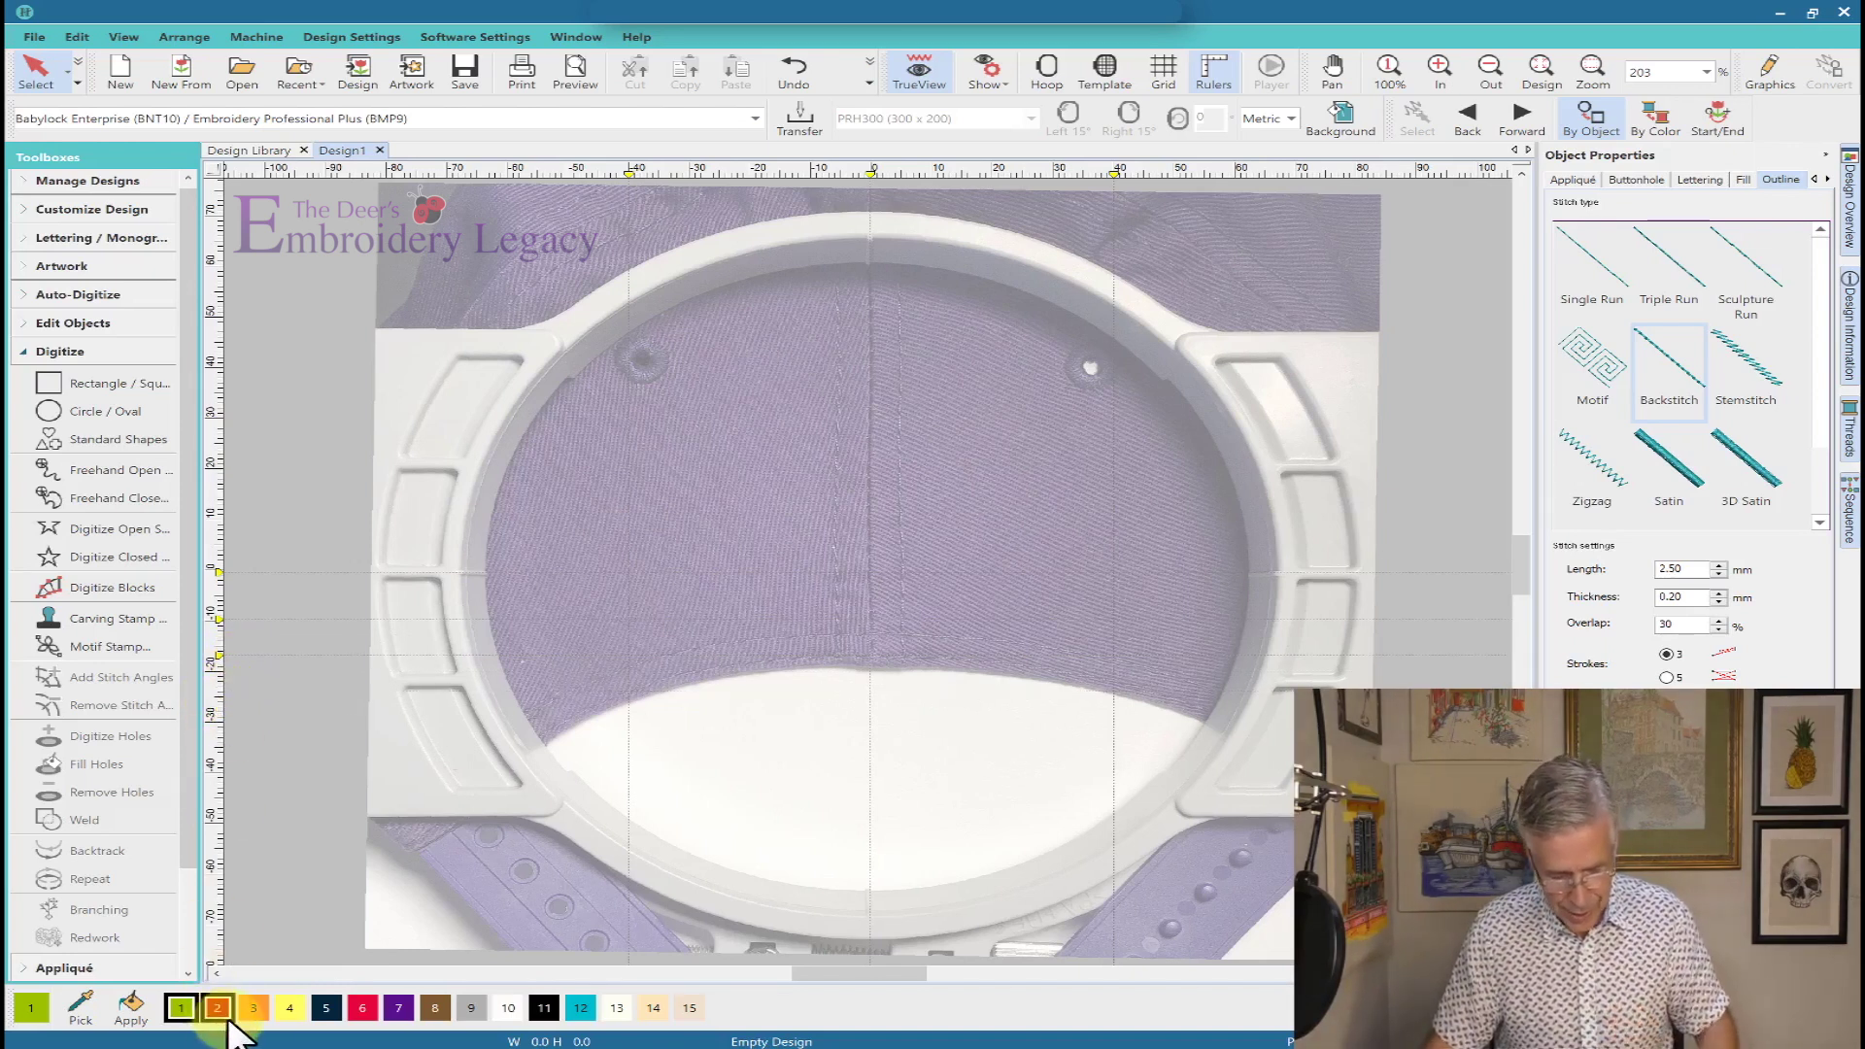
Toggle the hoop background photo off and back on with Shift+B.
{"action": "key", "text": "Delete"}
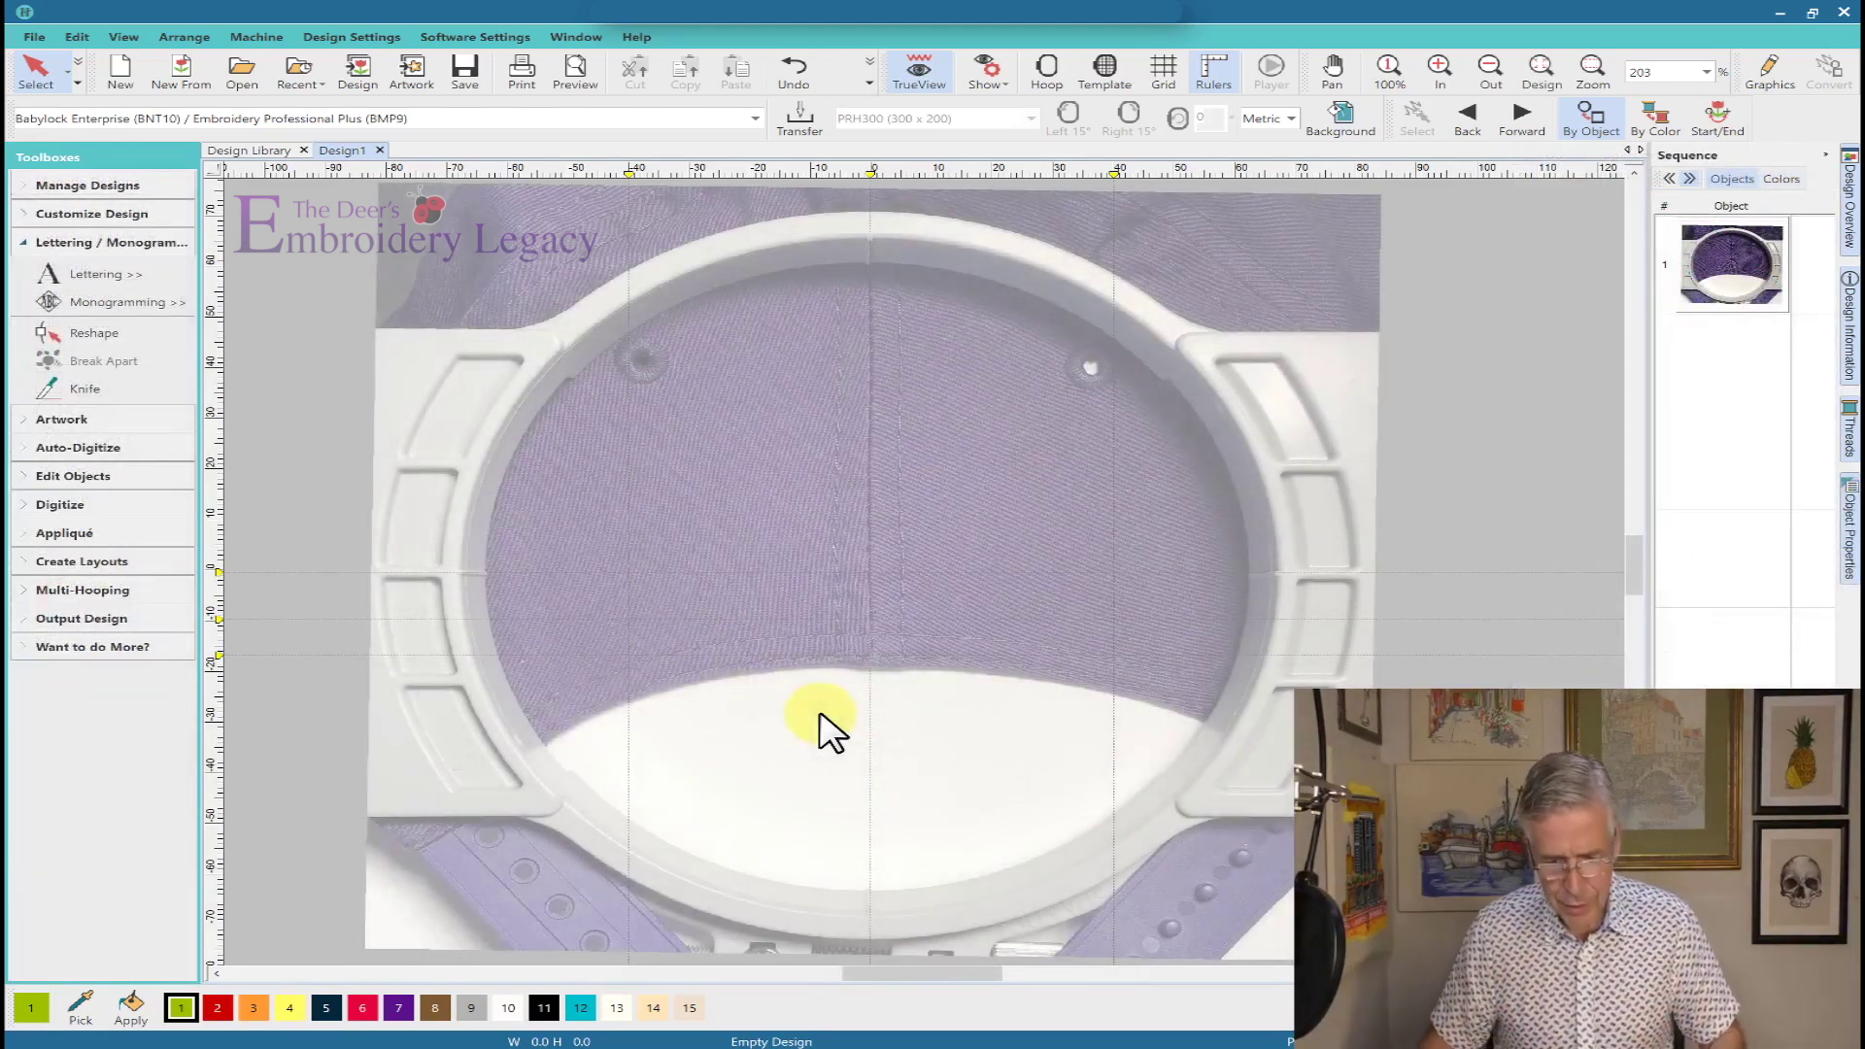
{"action": "key", "text": "shift+b"}
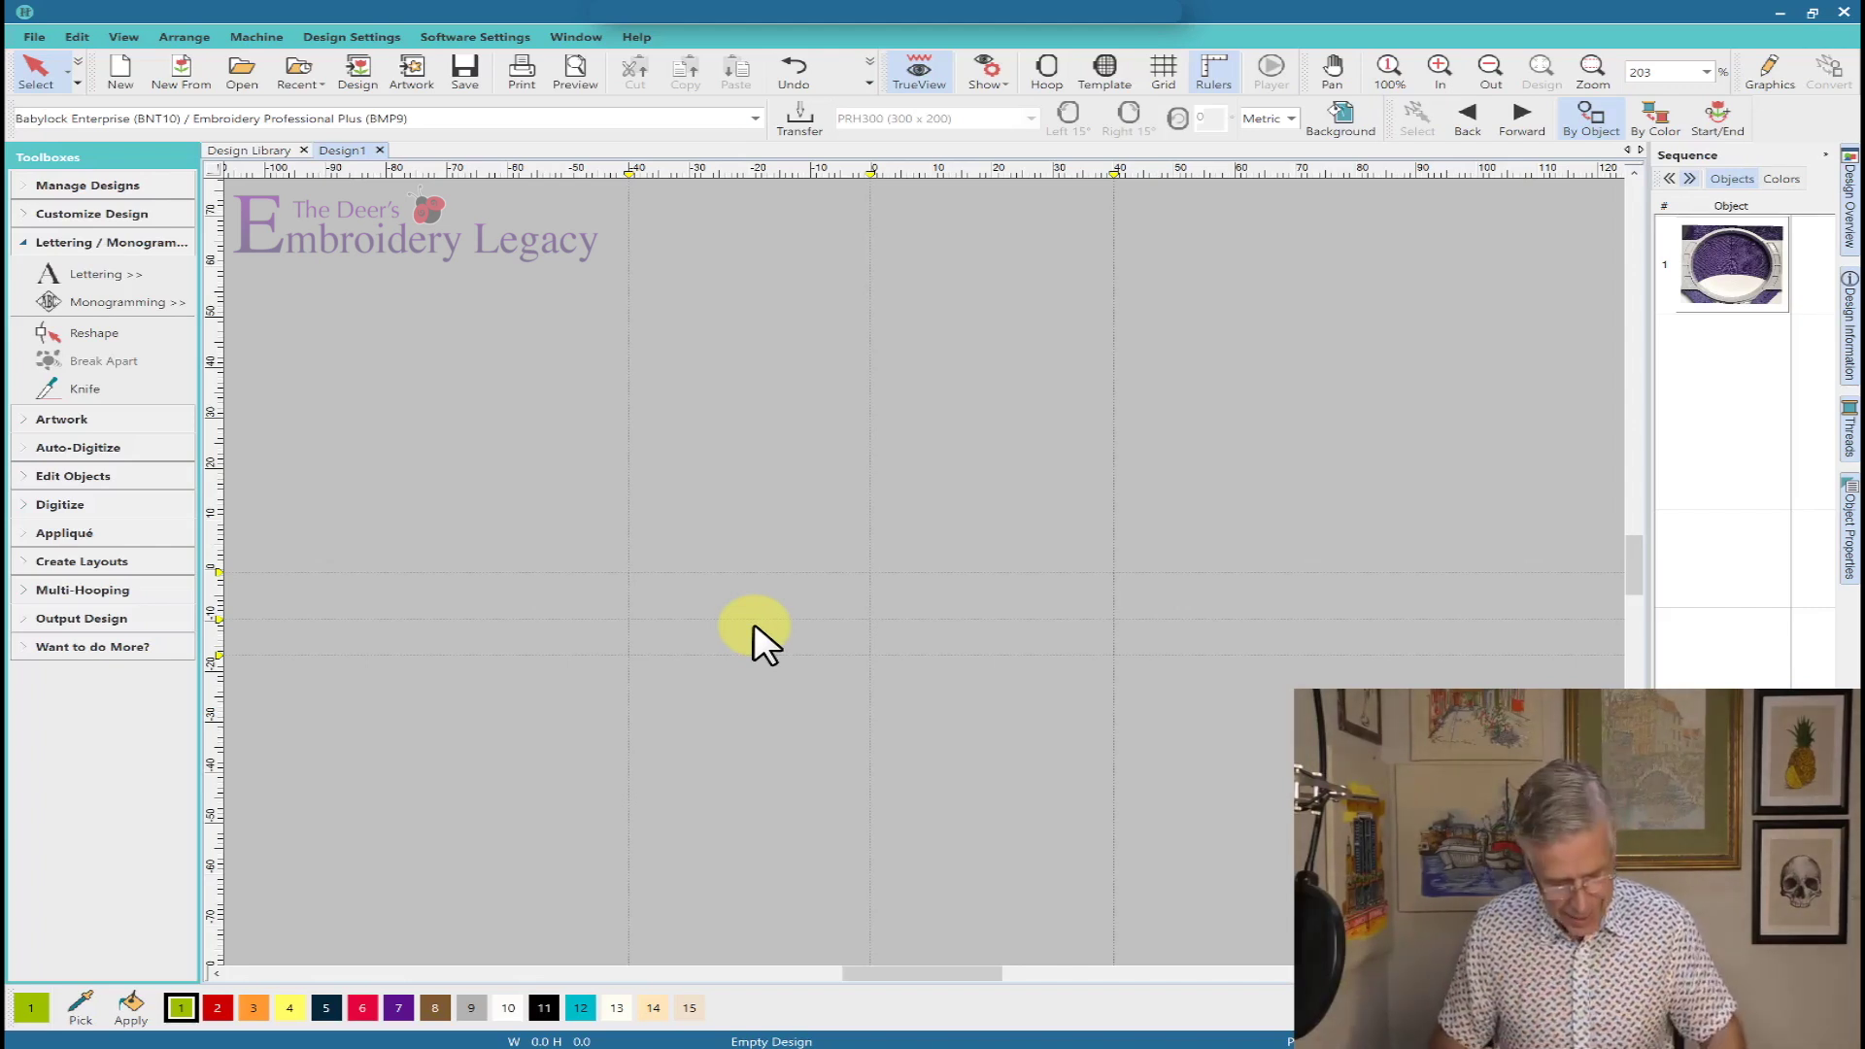
{"action": "key", "text": "shift+b"}
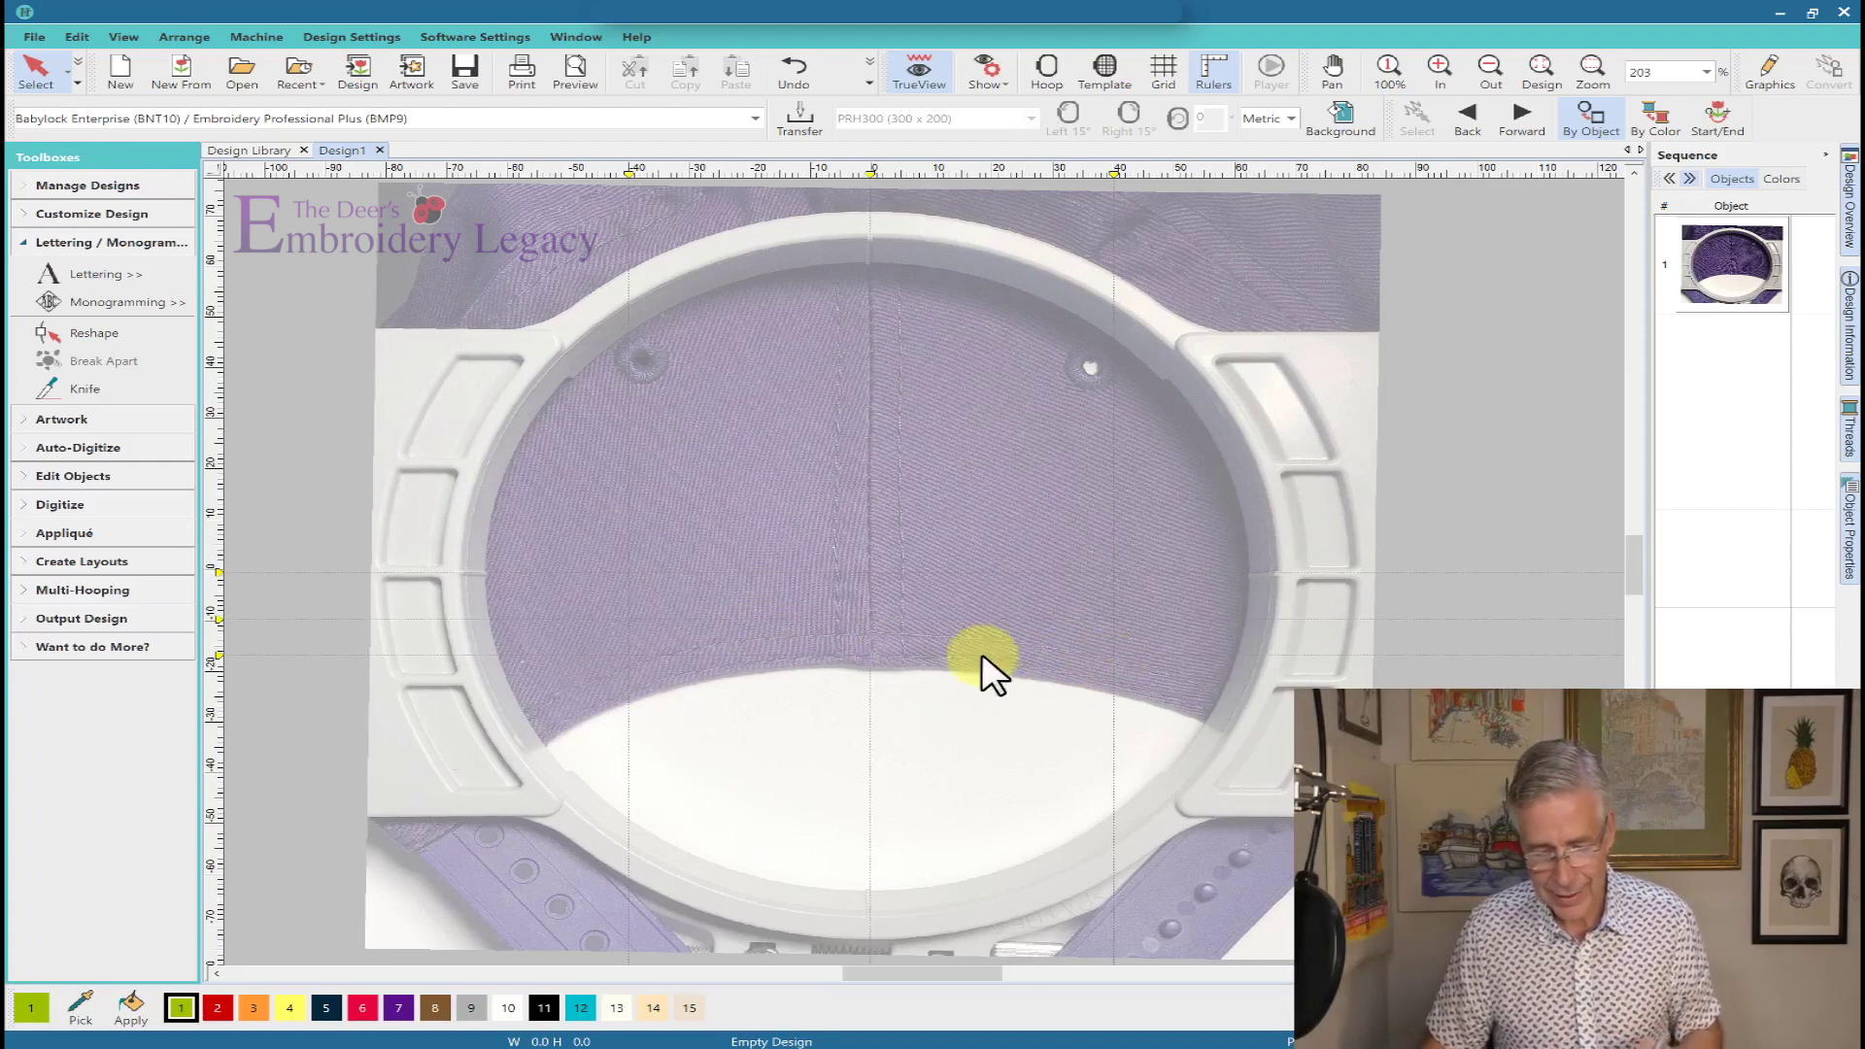
{"action": "left_click", "coordinate": [43, 504]}
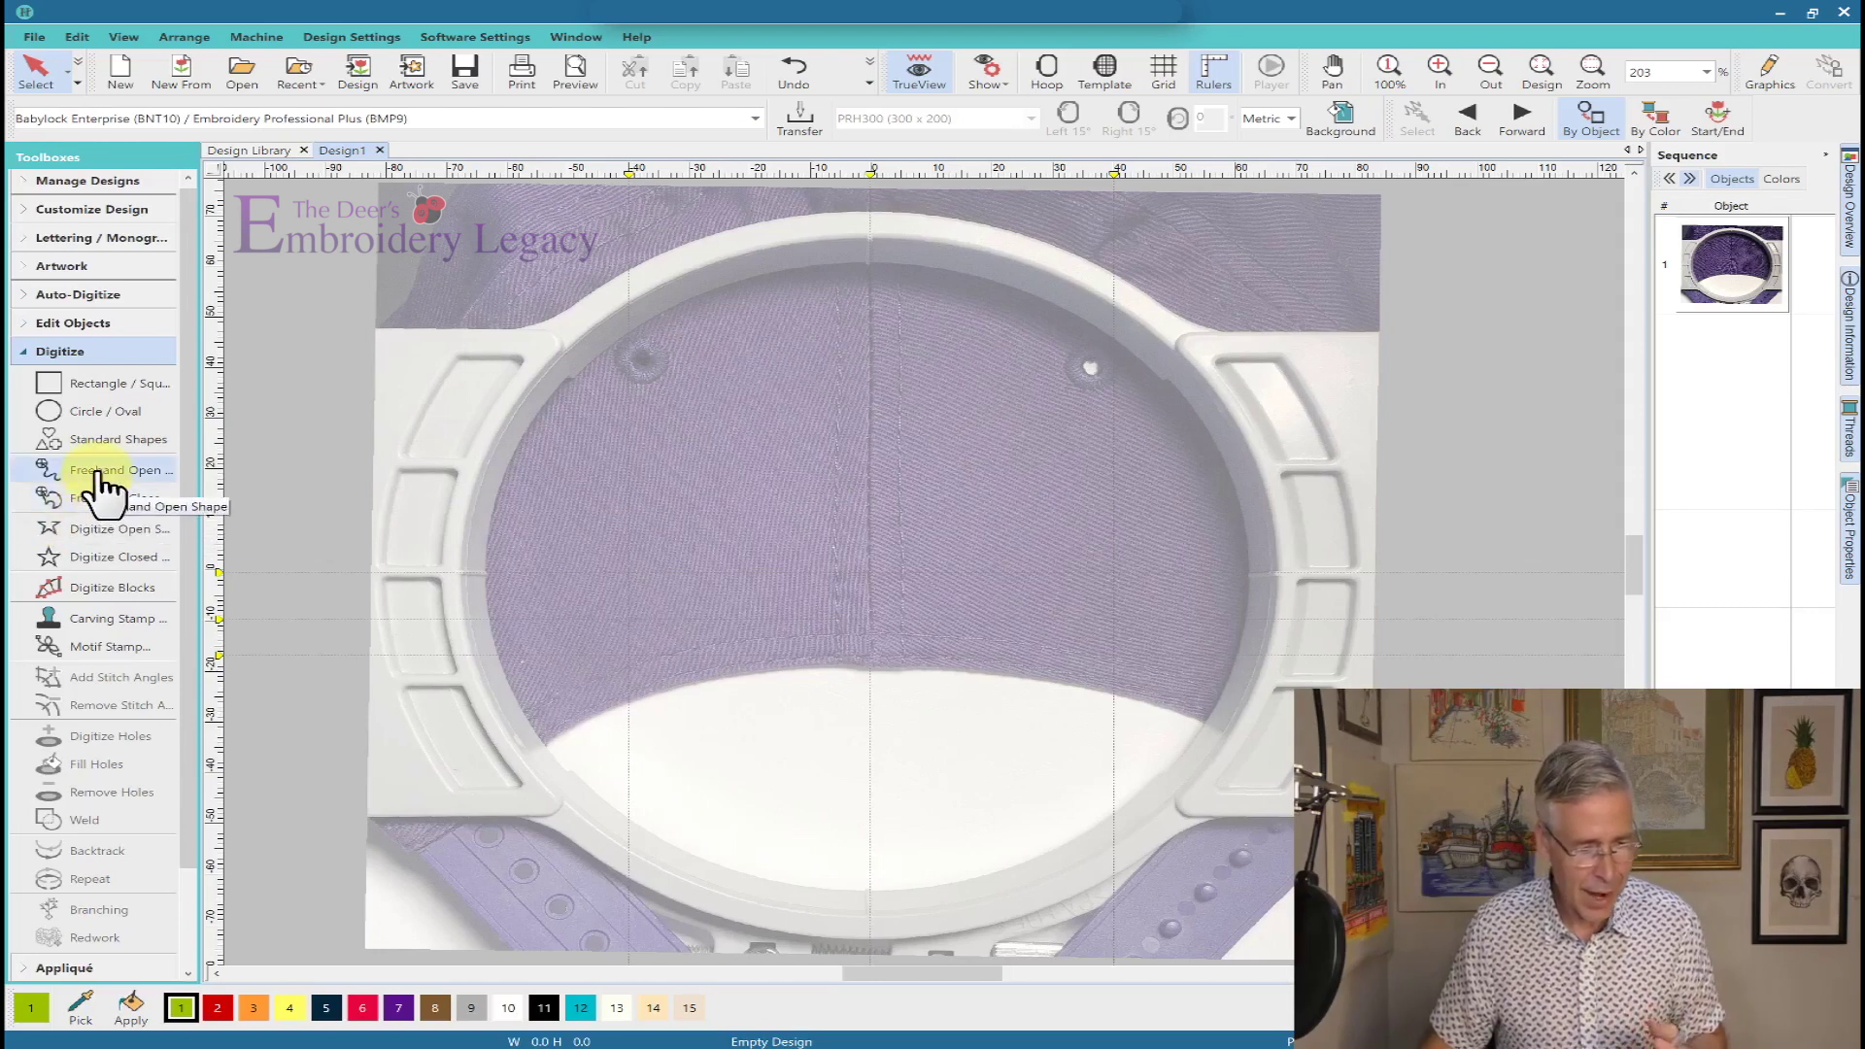
Draw a three-point backstitch arc, about 80.3 × 12.8 mm, across the cap's back.
{"action": "left_click", "coordinate": [100, 532]}
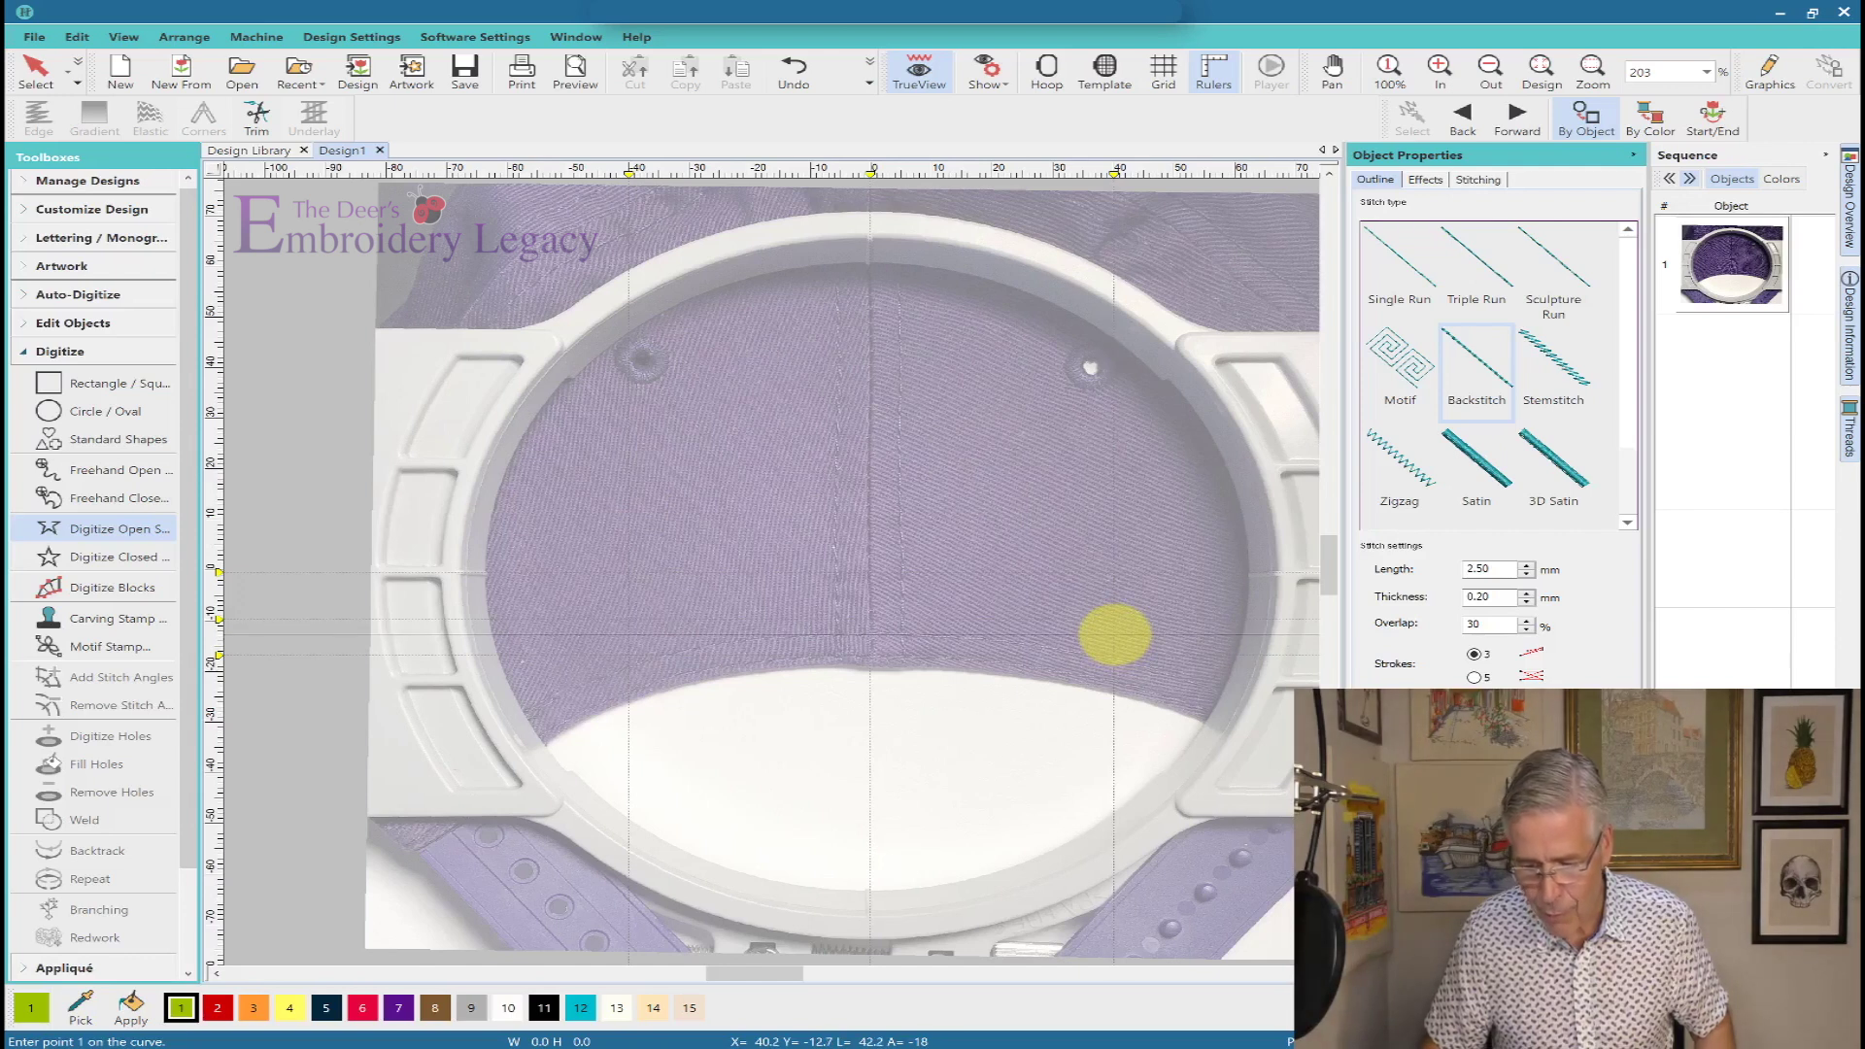
{"action": "left_click", "coordinate": [1115, 635]}
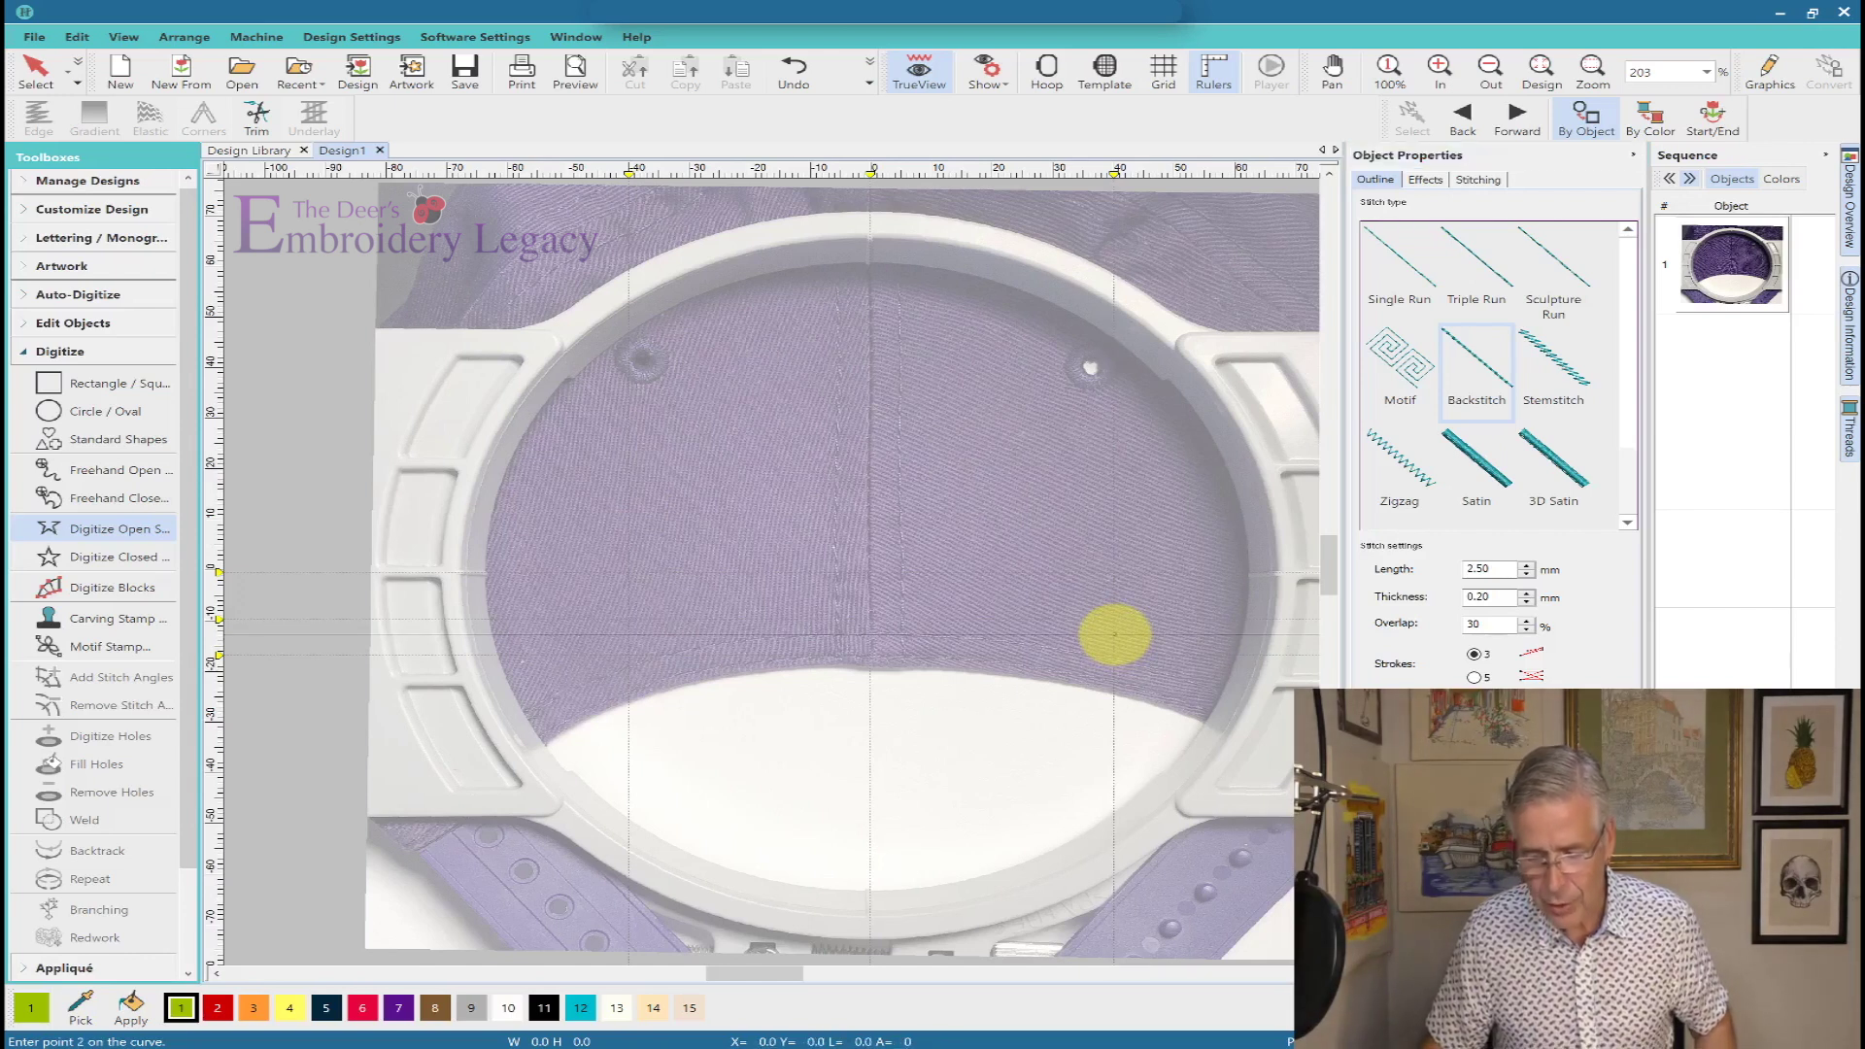
{"action": "left_click", "coordinate": [869, 607]}
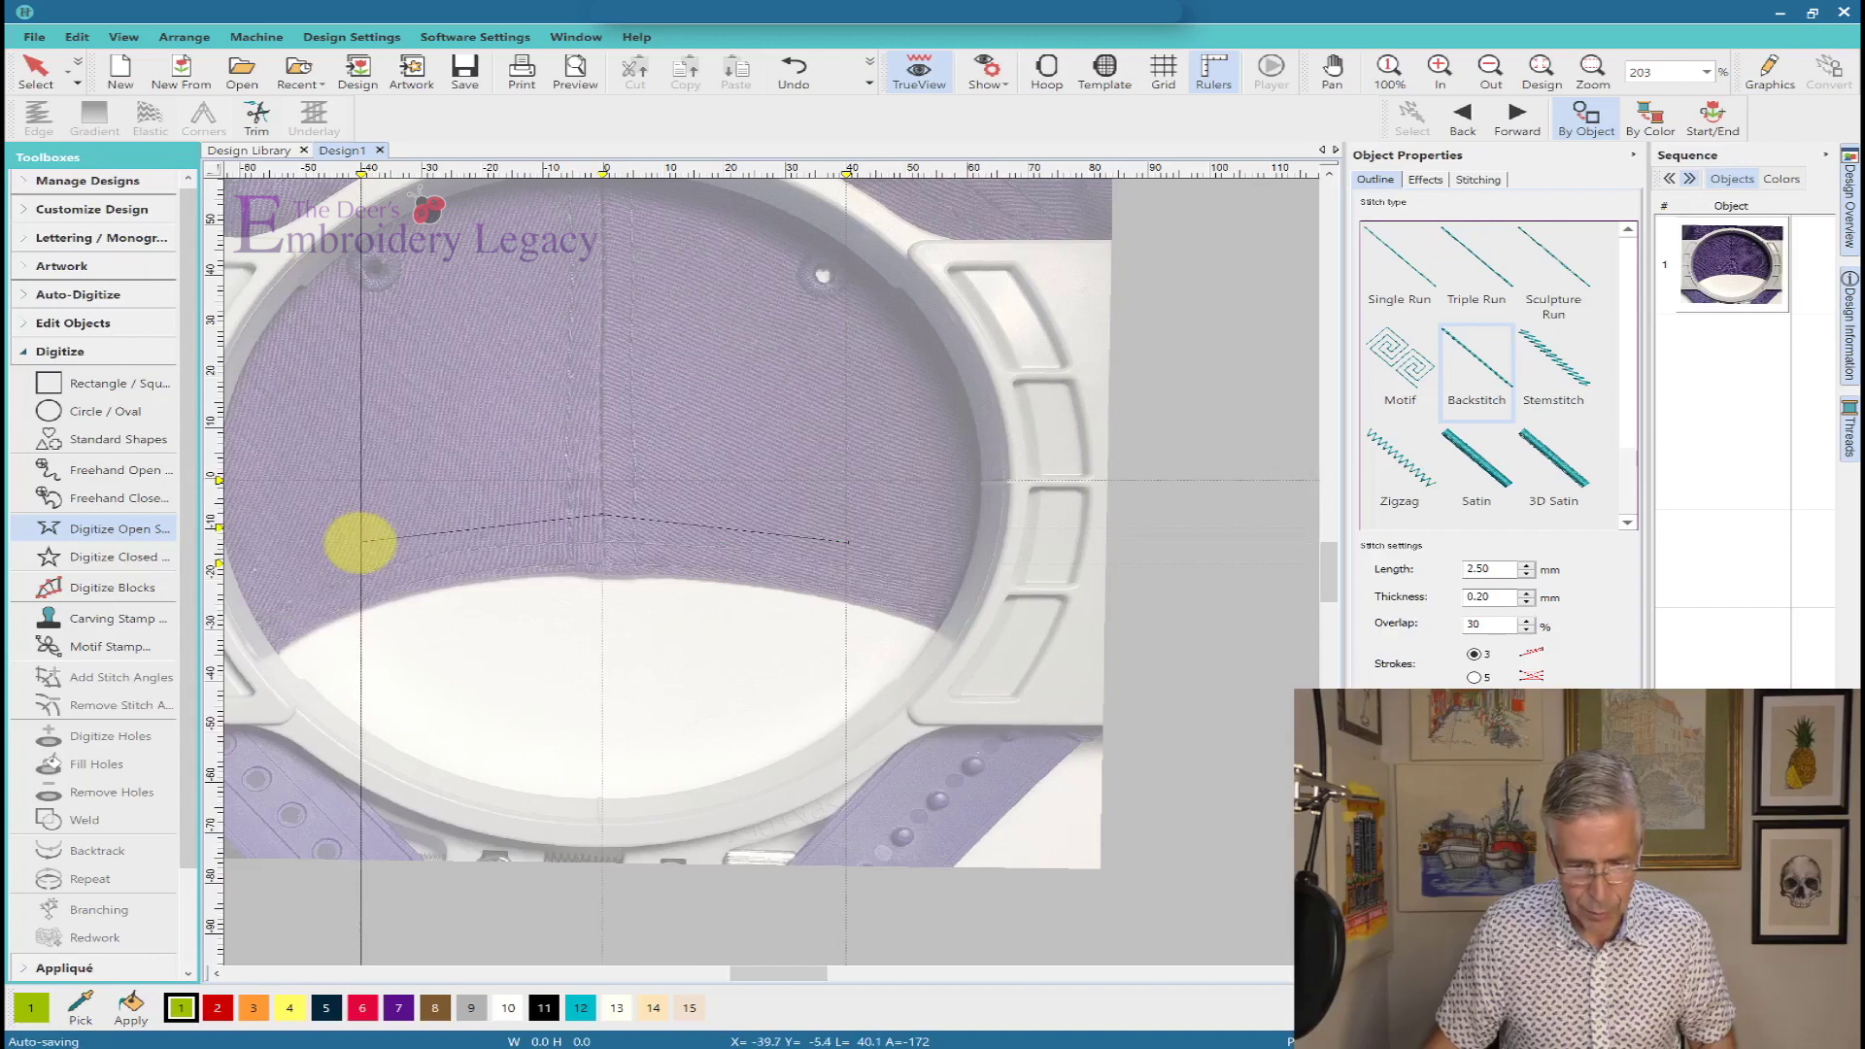
{"action": "left_click", "coordinate": [360, 541]}
{"action": "key", "text": "Return"}
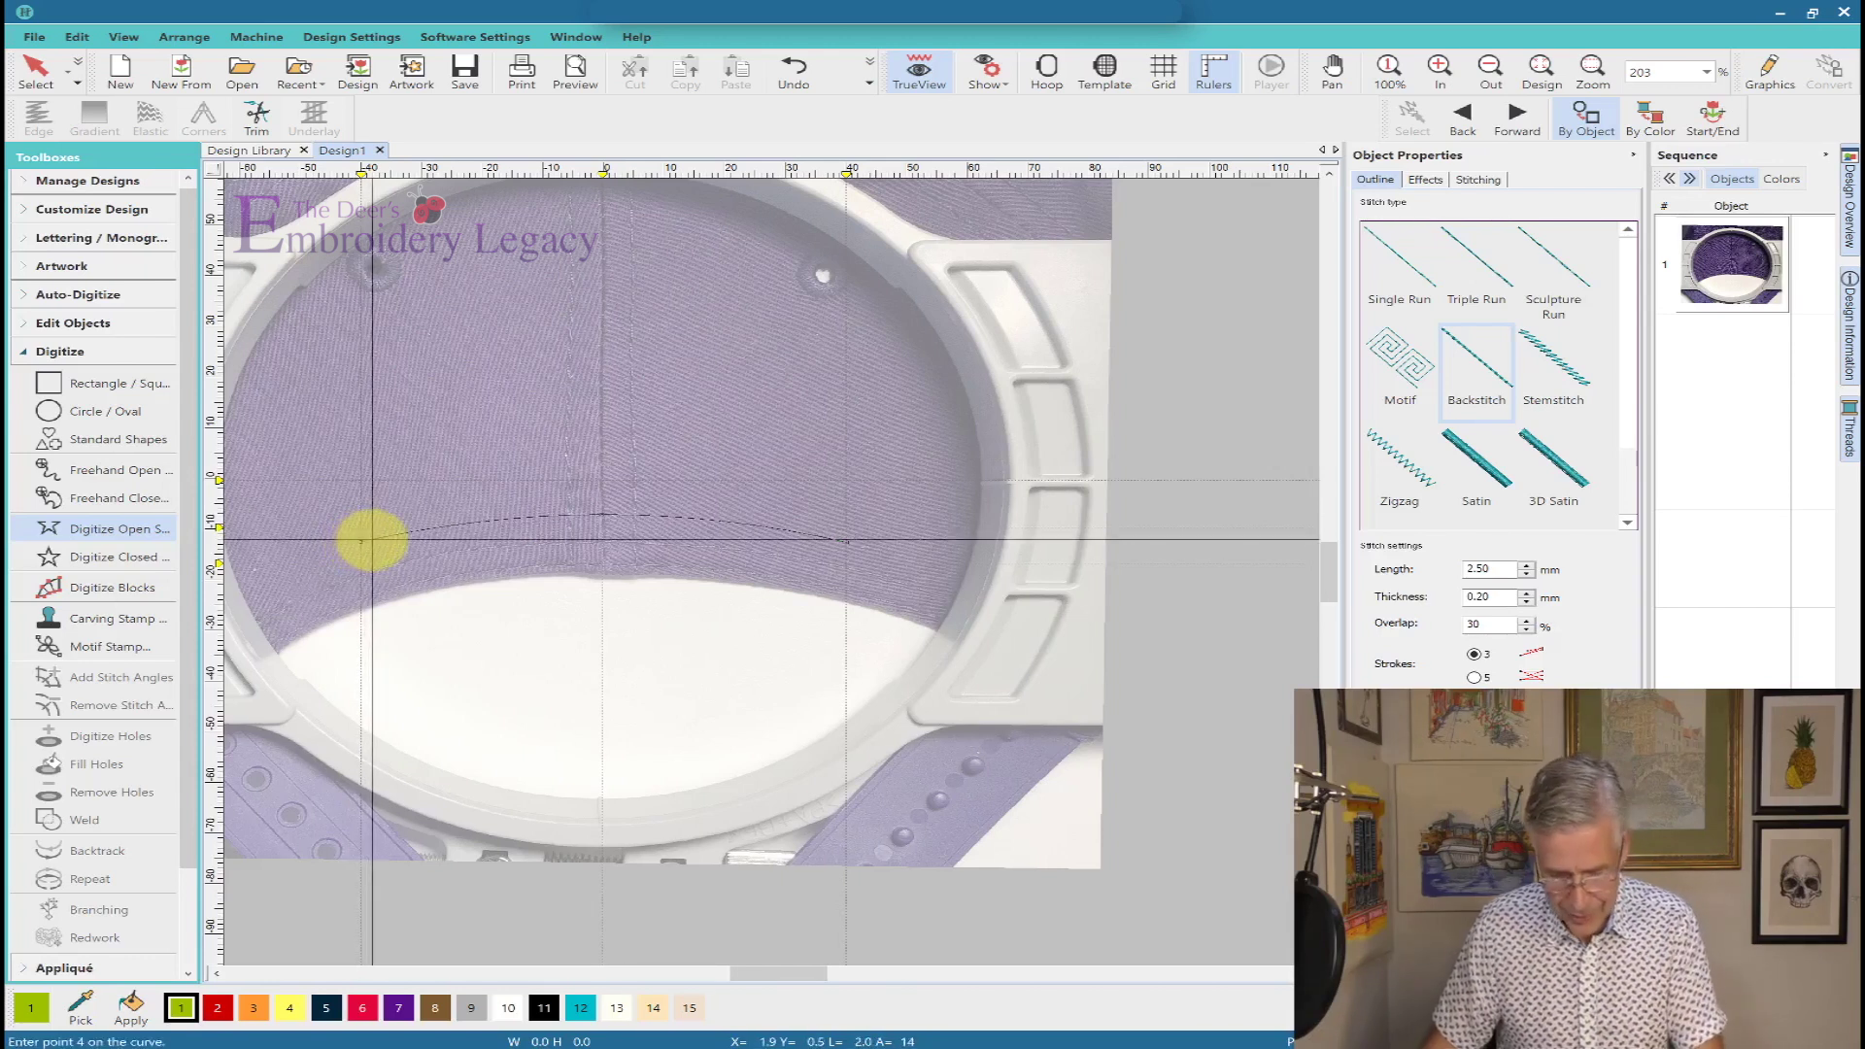
{"action": "key", "text": "c"}
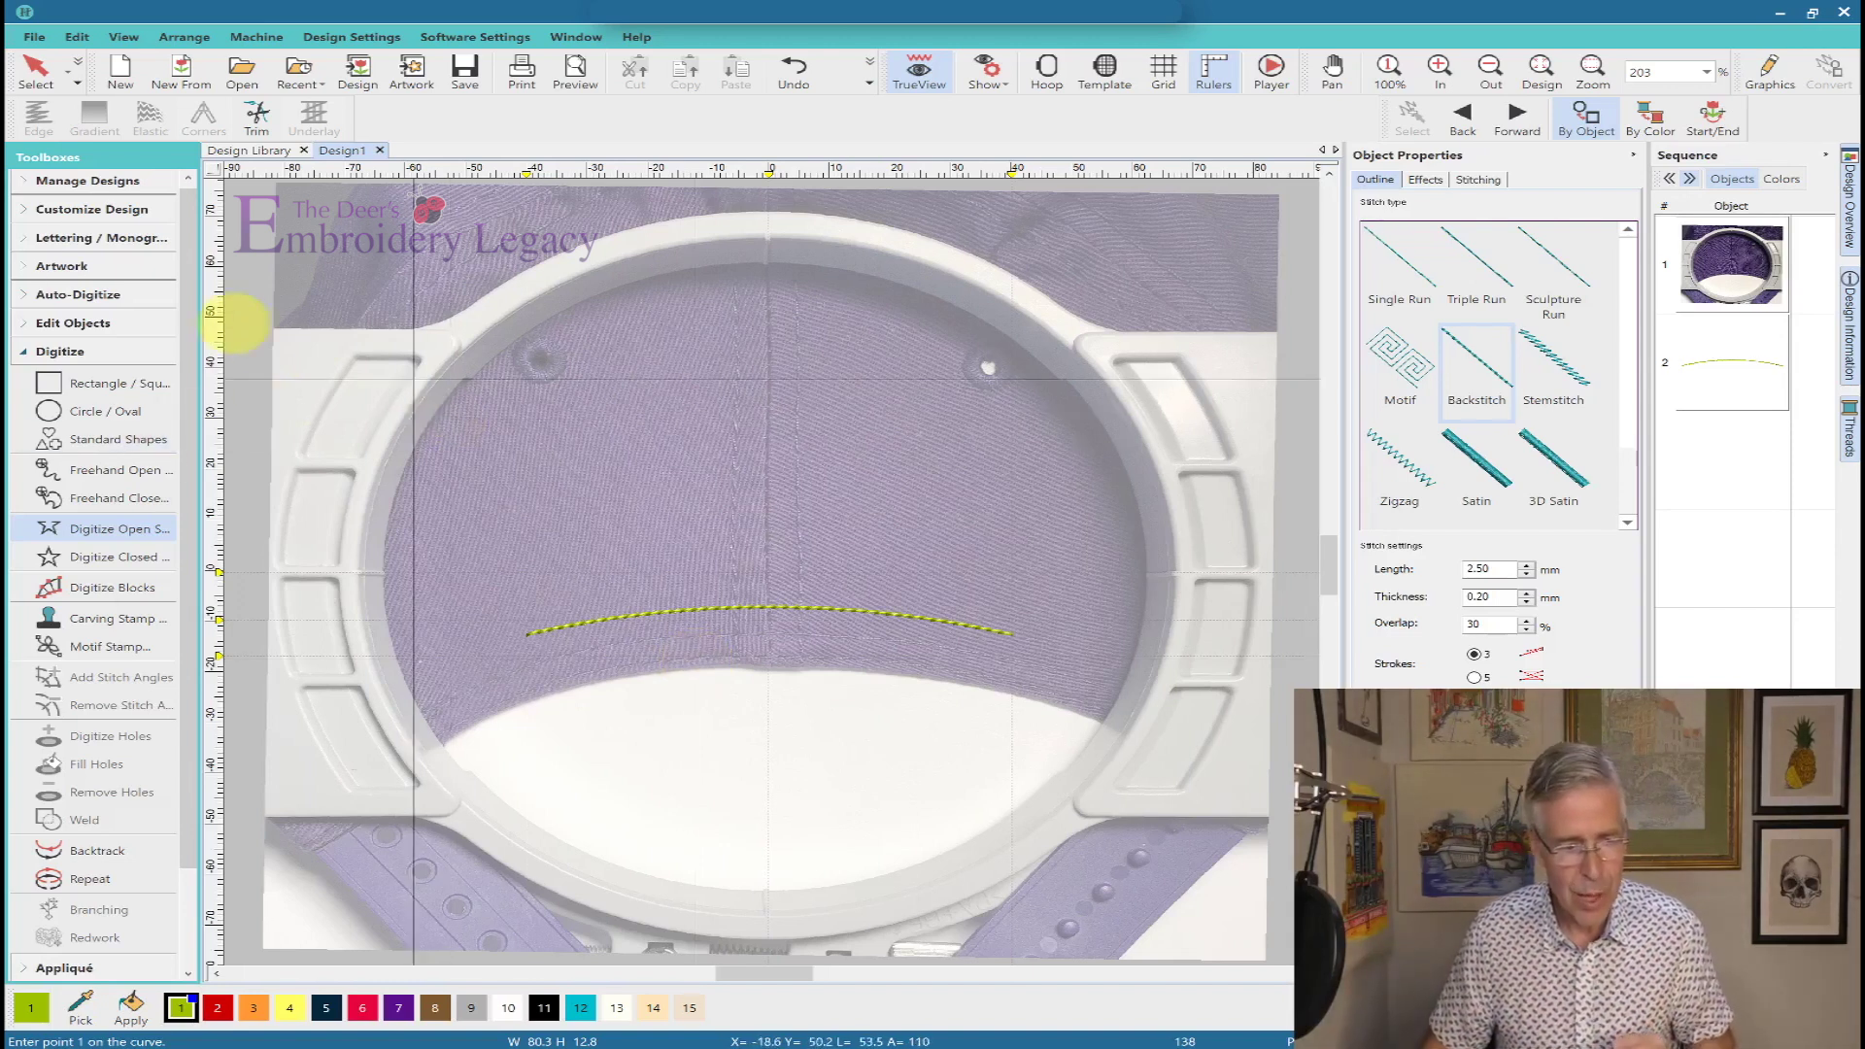
Create a new block lettering object containing the sample name, placed above the guide arc.
{"action": "left_click", "coordinate": [33, 243]}
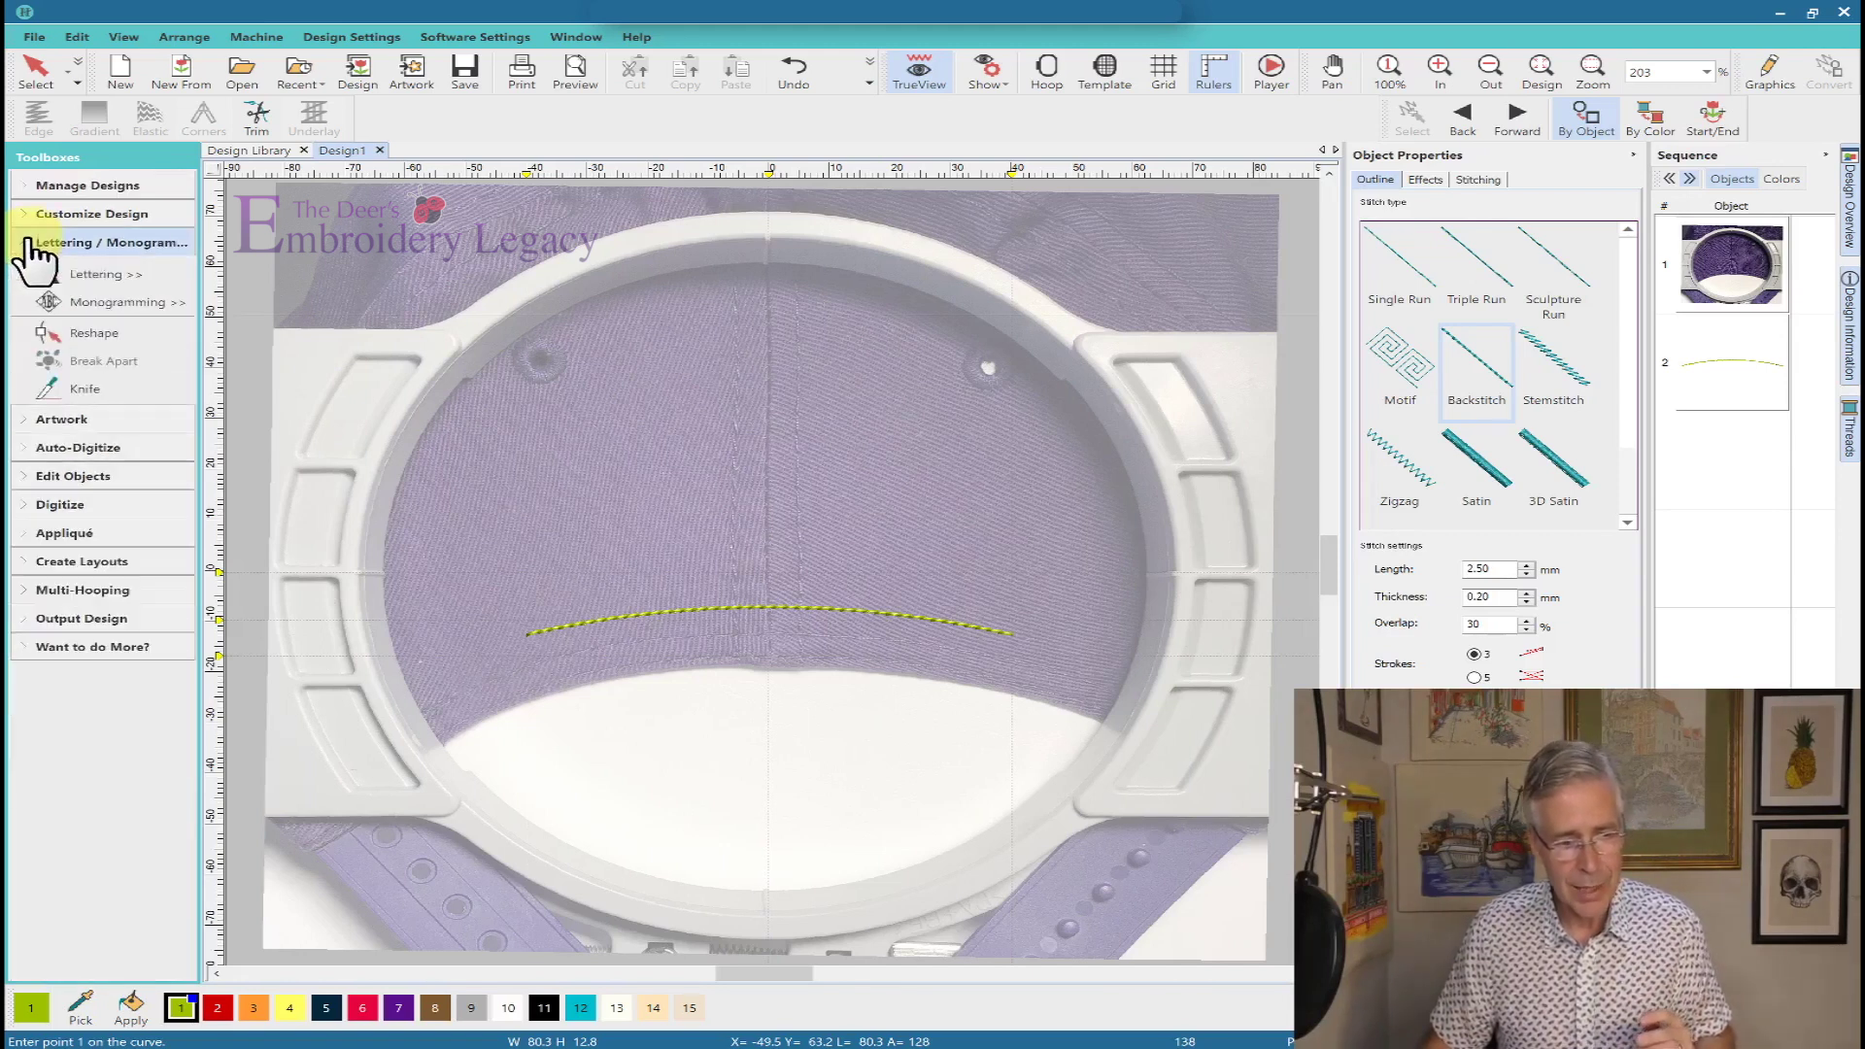
{"action": "left_click", "coordinate": [89, 277]}
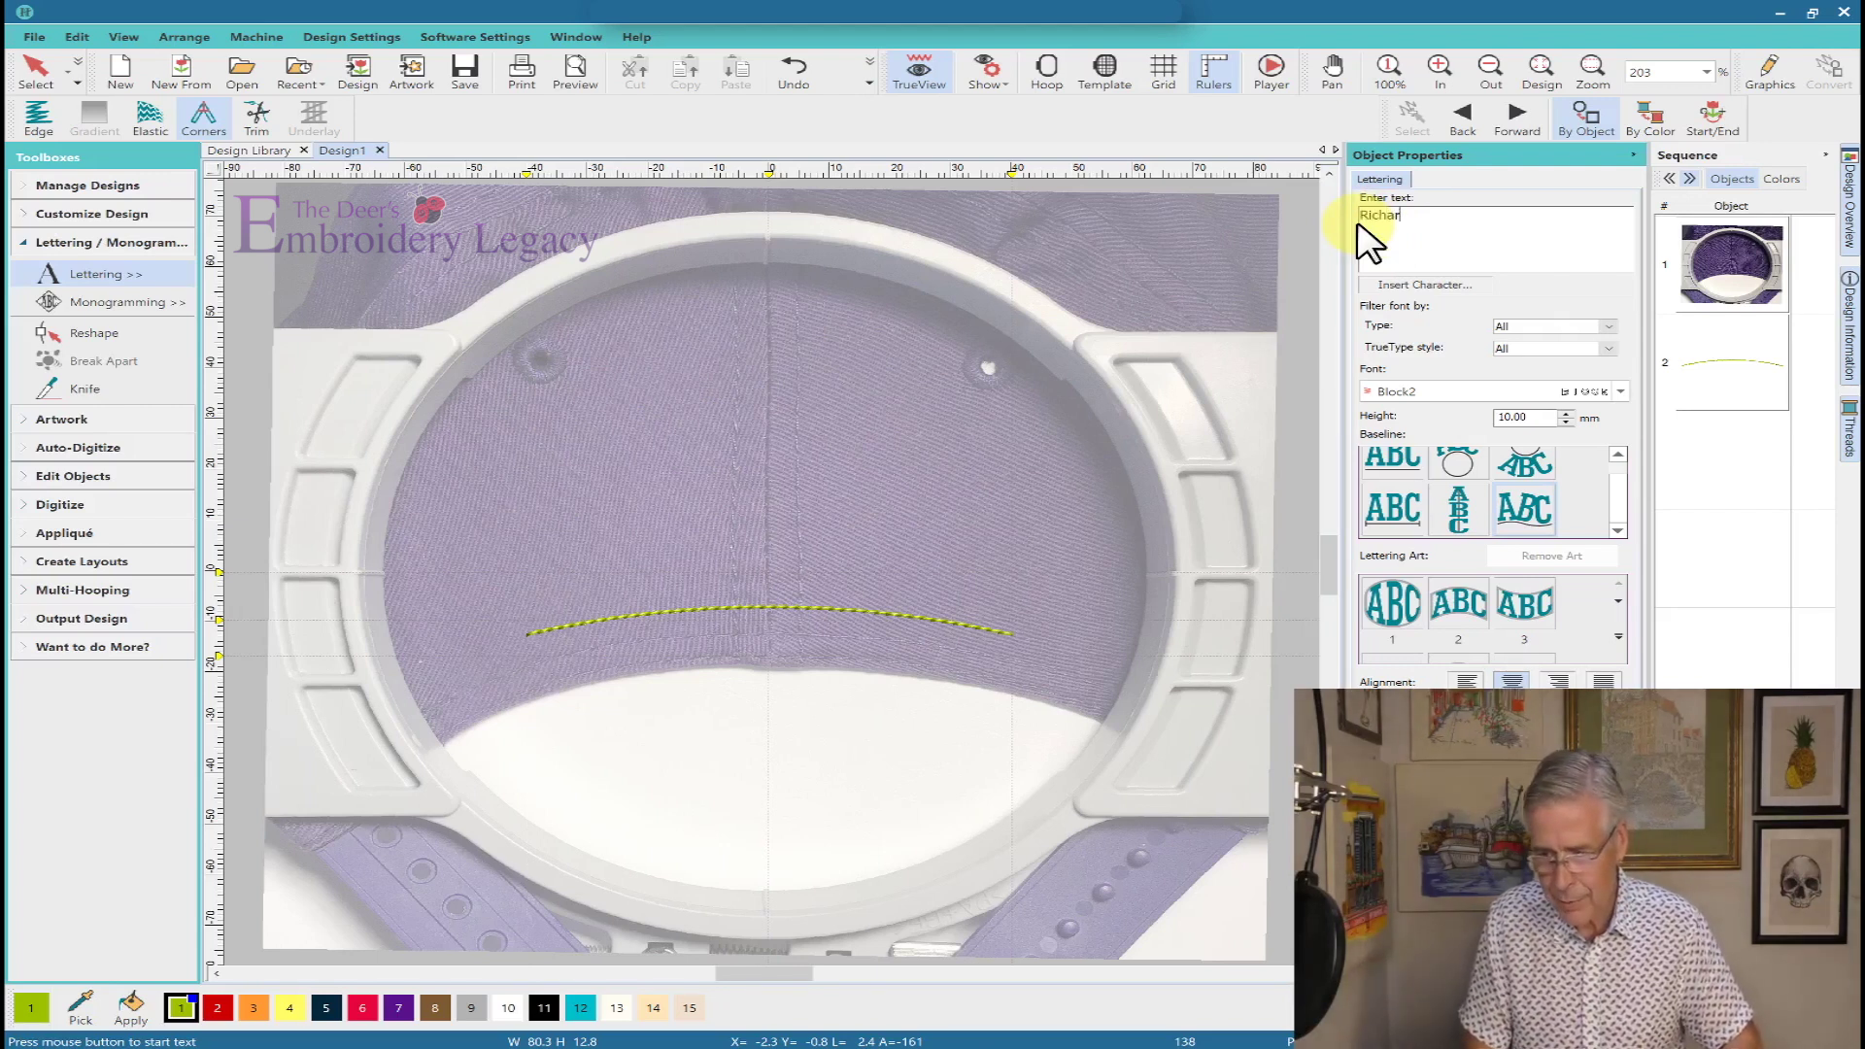
{"action": "key", "text": "Return"}
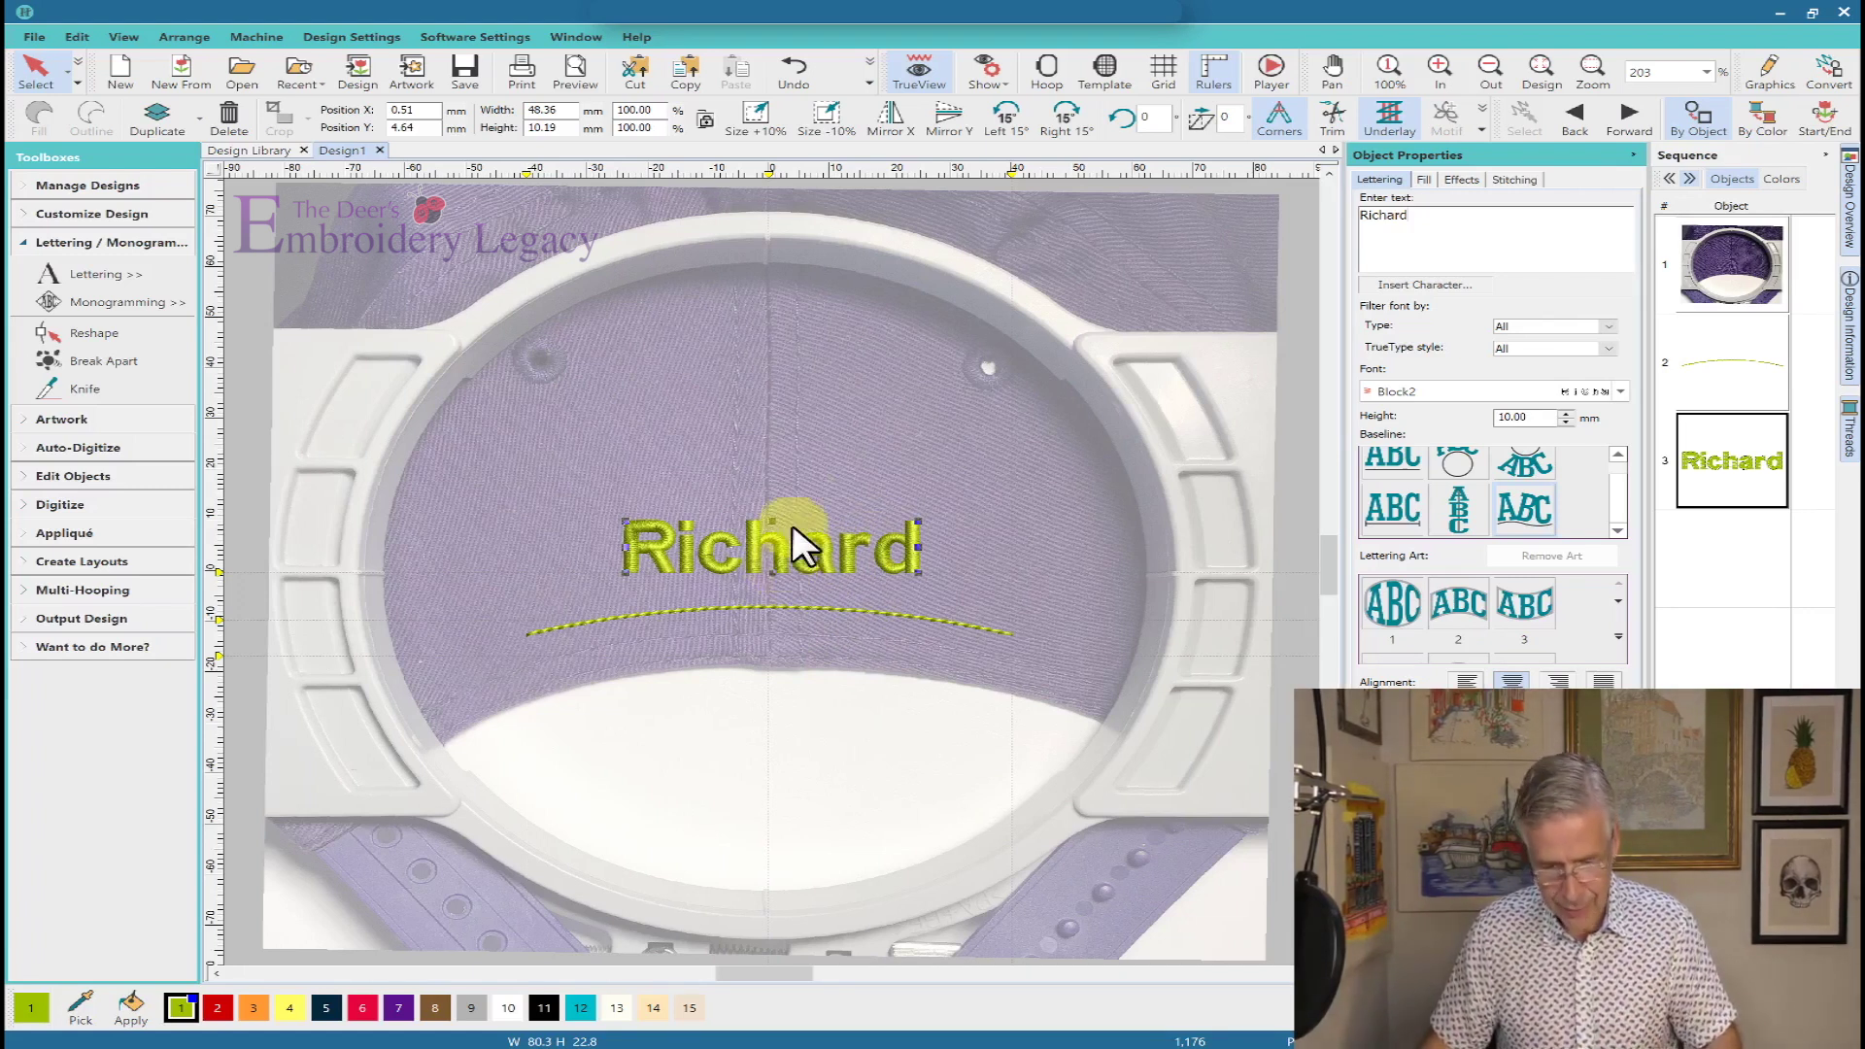
Select the name lettering and switch to Reshape mode to edit its baseline.
{"action": "left_click", "coordinate": [813, 448]}
{"action": "left_click", "coordinate": [790, 577]}
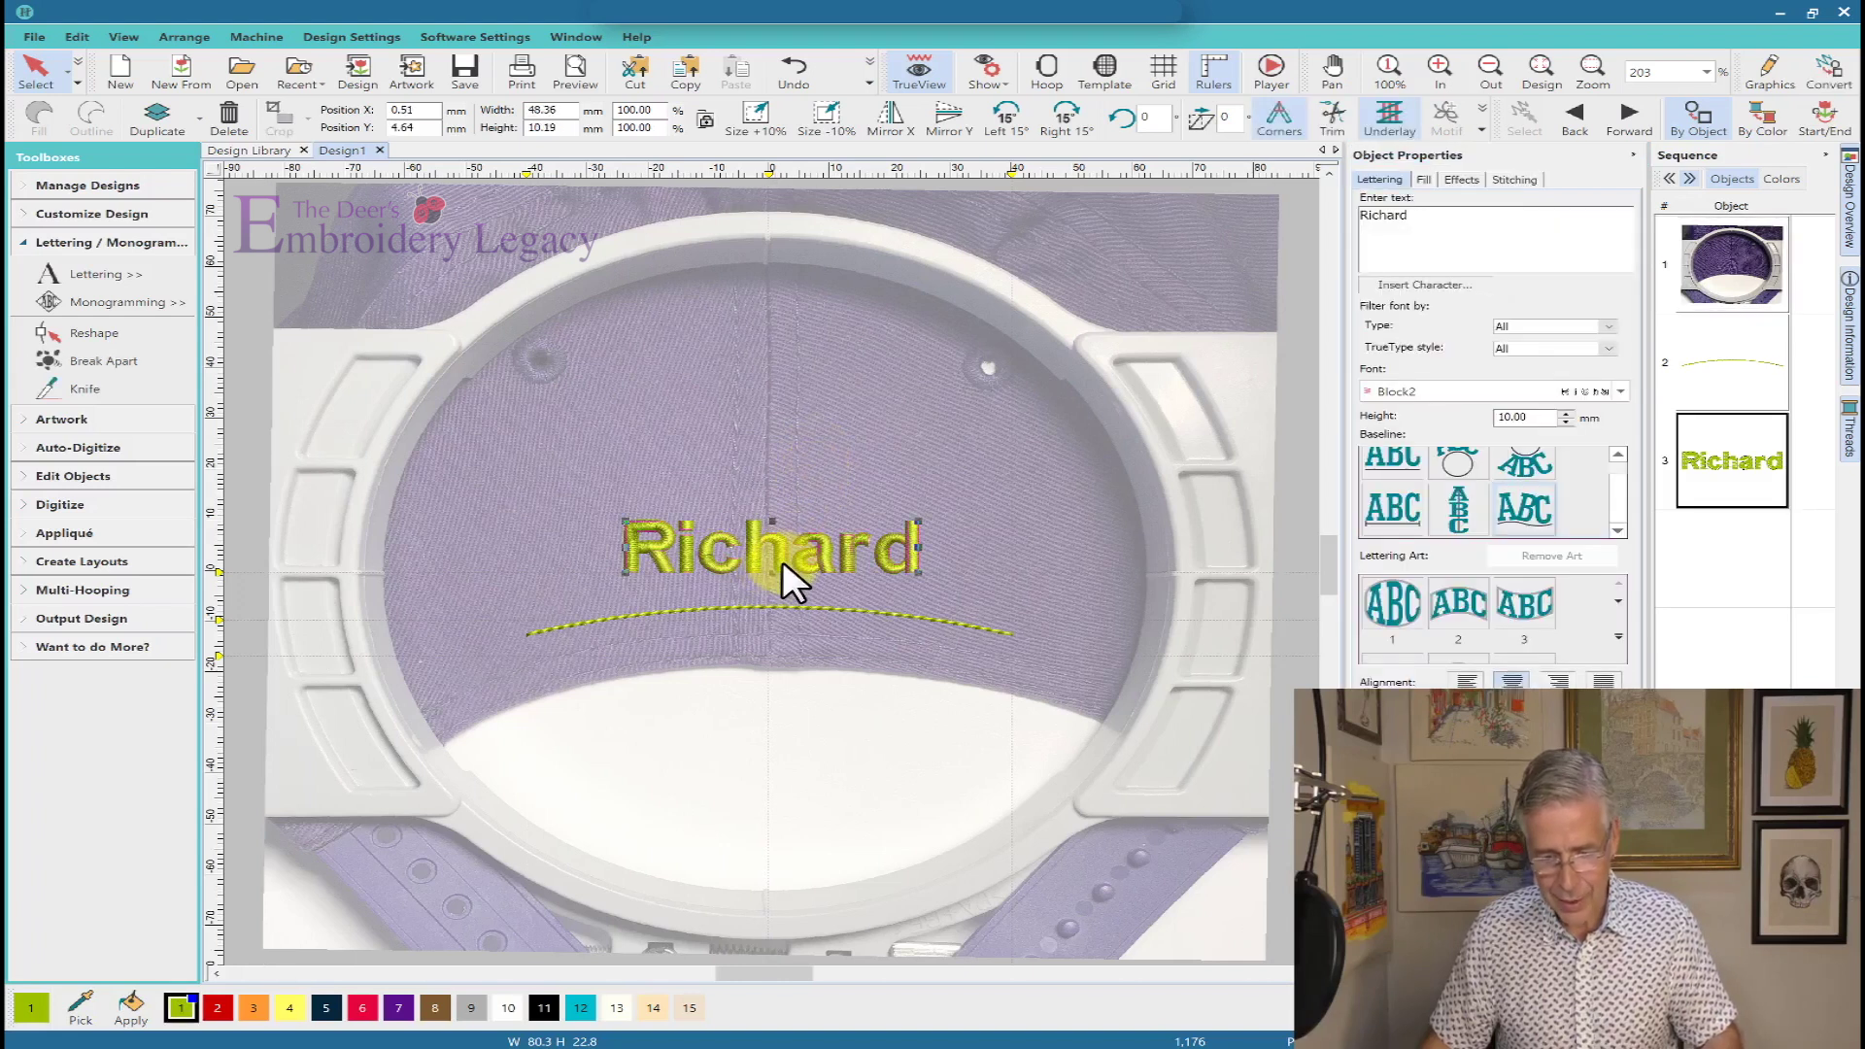
{"action": "key", "text": "h"}
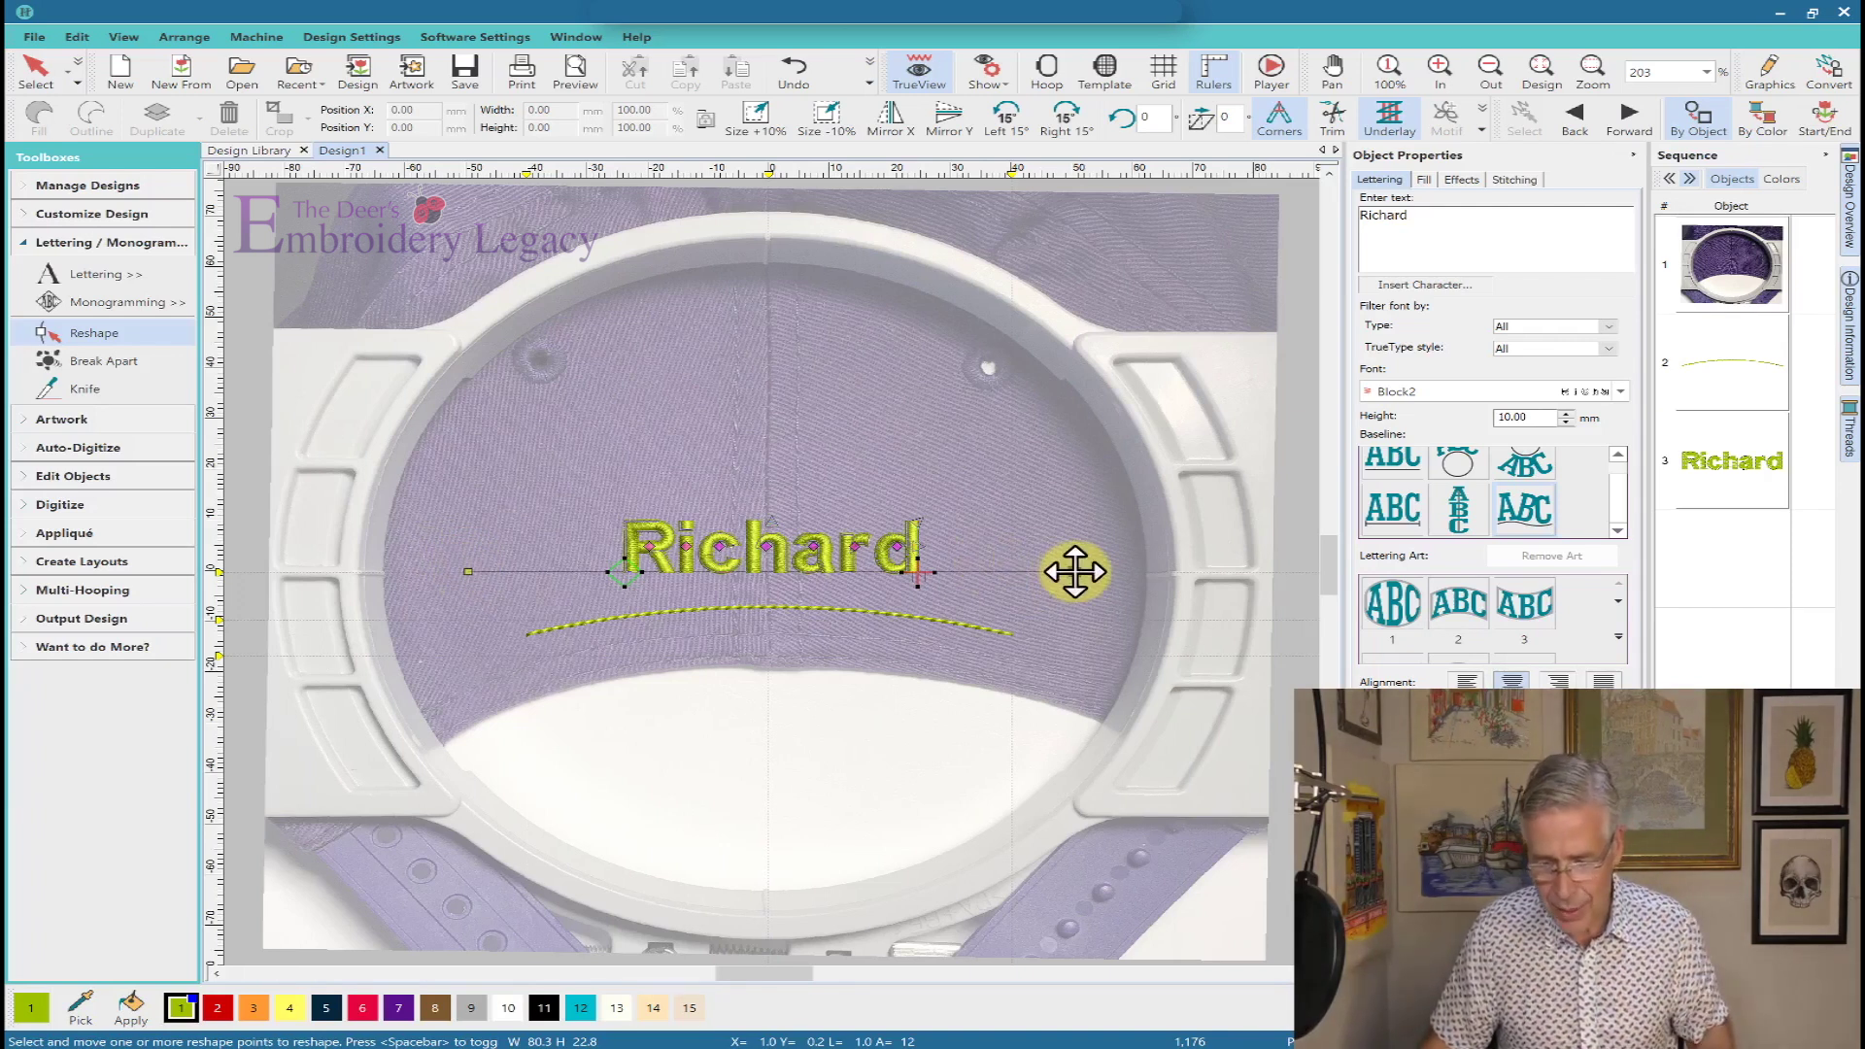
Snap the lettering baseline ends onto the arc ends, arch its centre upward, then delete the guide arc.
{"action": "left_click_drag", "start_coordinate": [1068, 571], "coordinate": [1011, 633]}
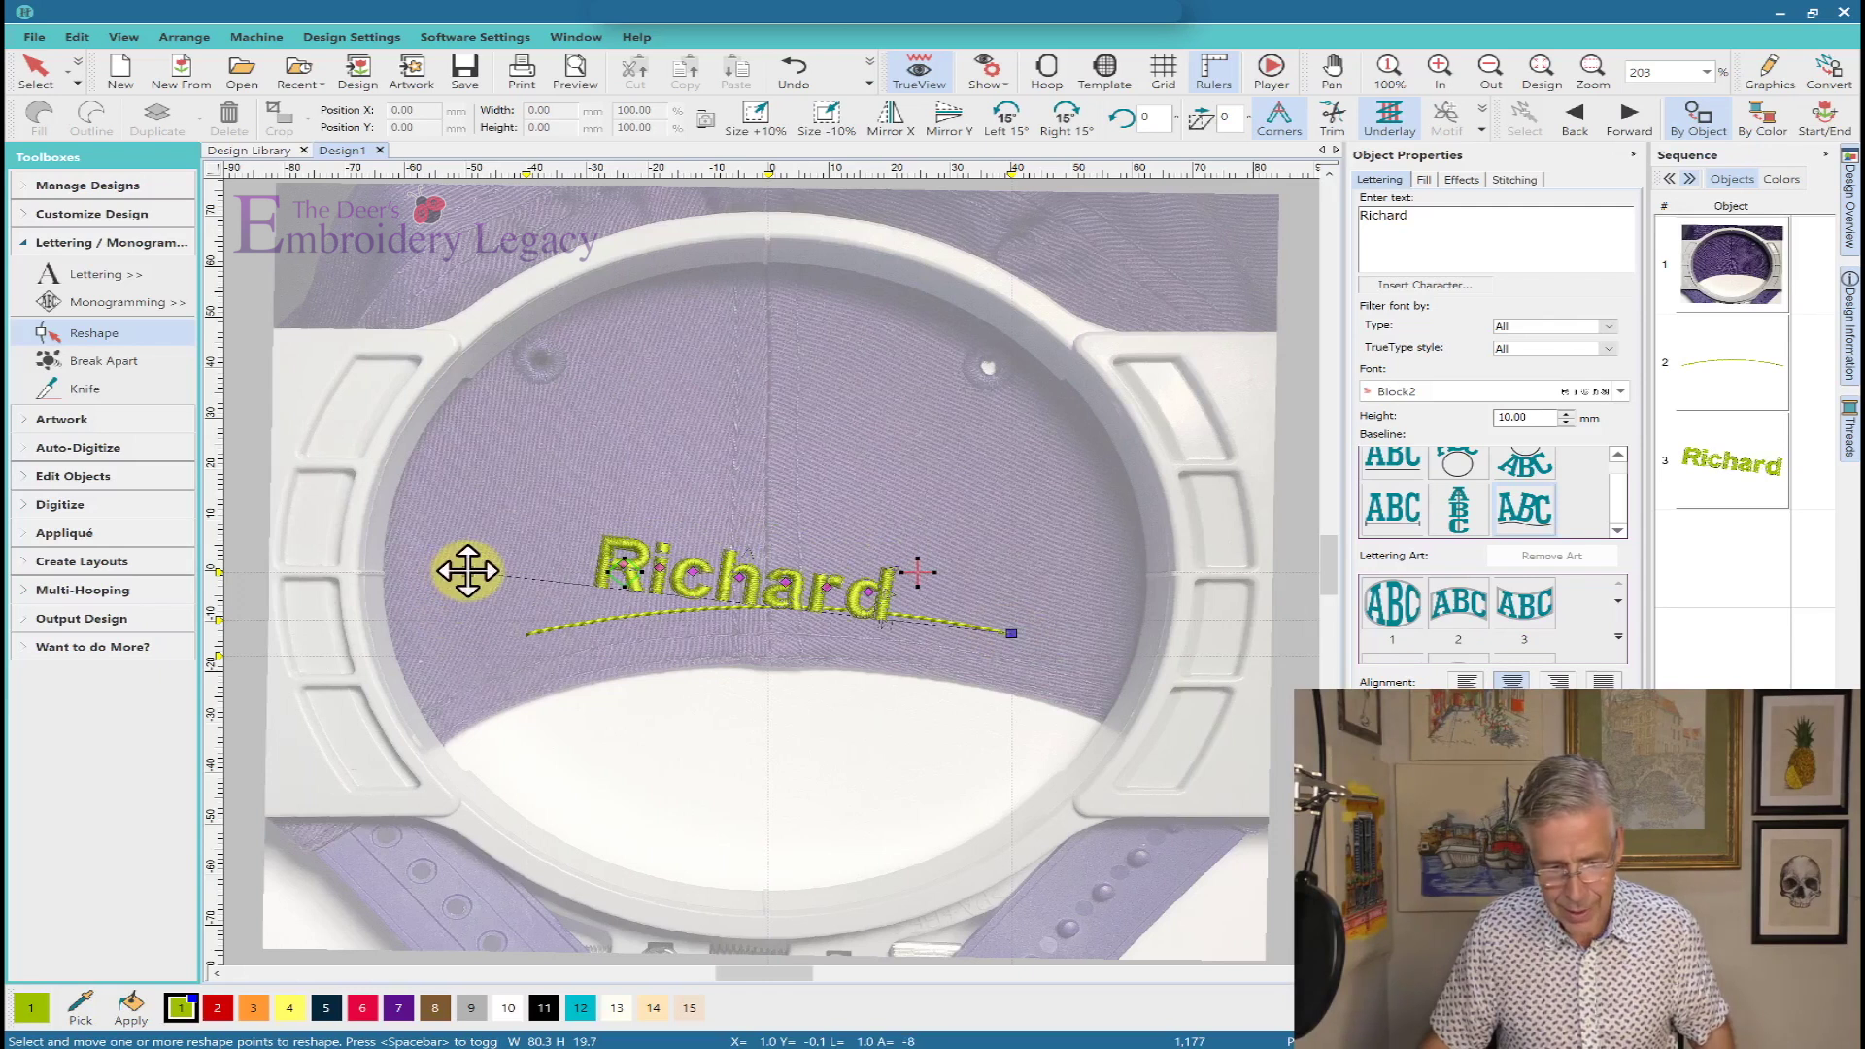
{"action": "left_click_drag", "start_coordinate": [468, 572], "coordinate": [525, 633]}
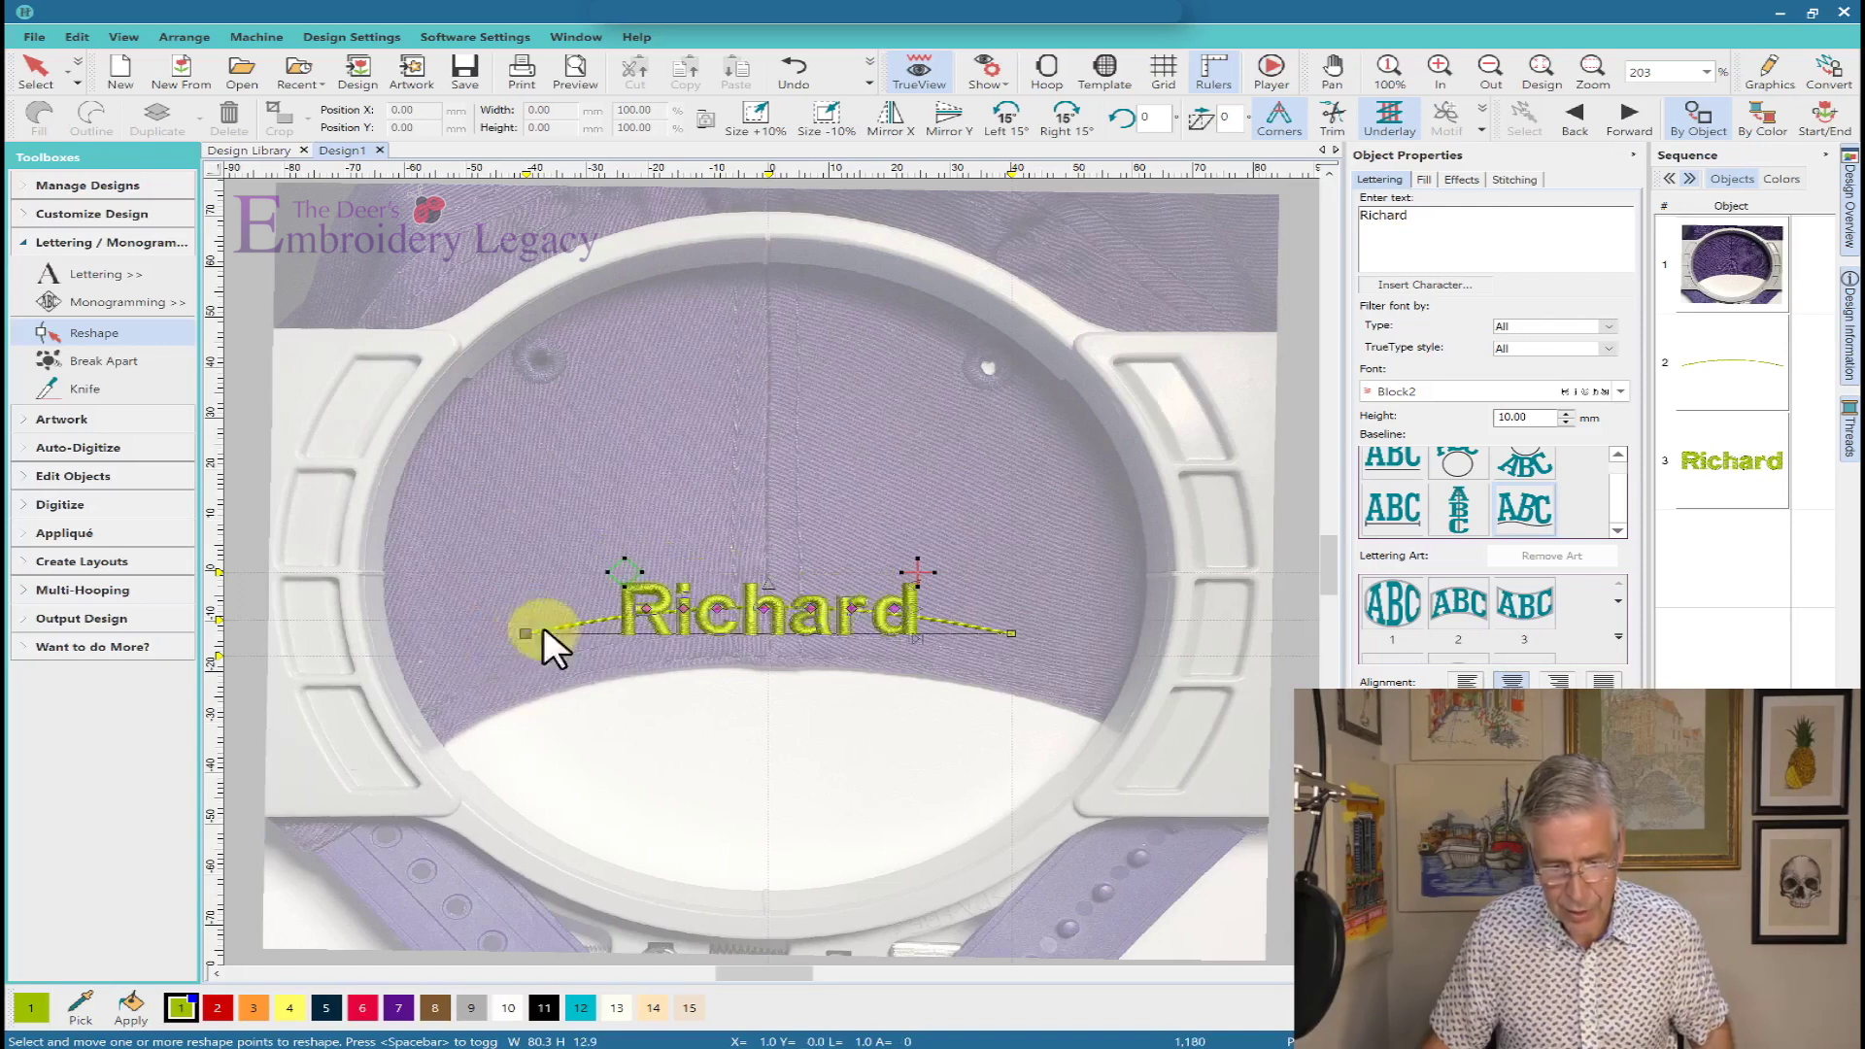
{"action": "left_click", "coordinate": [767, 633]}
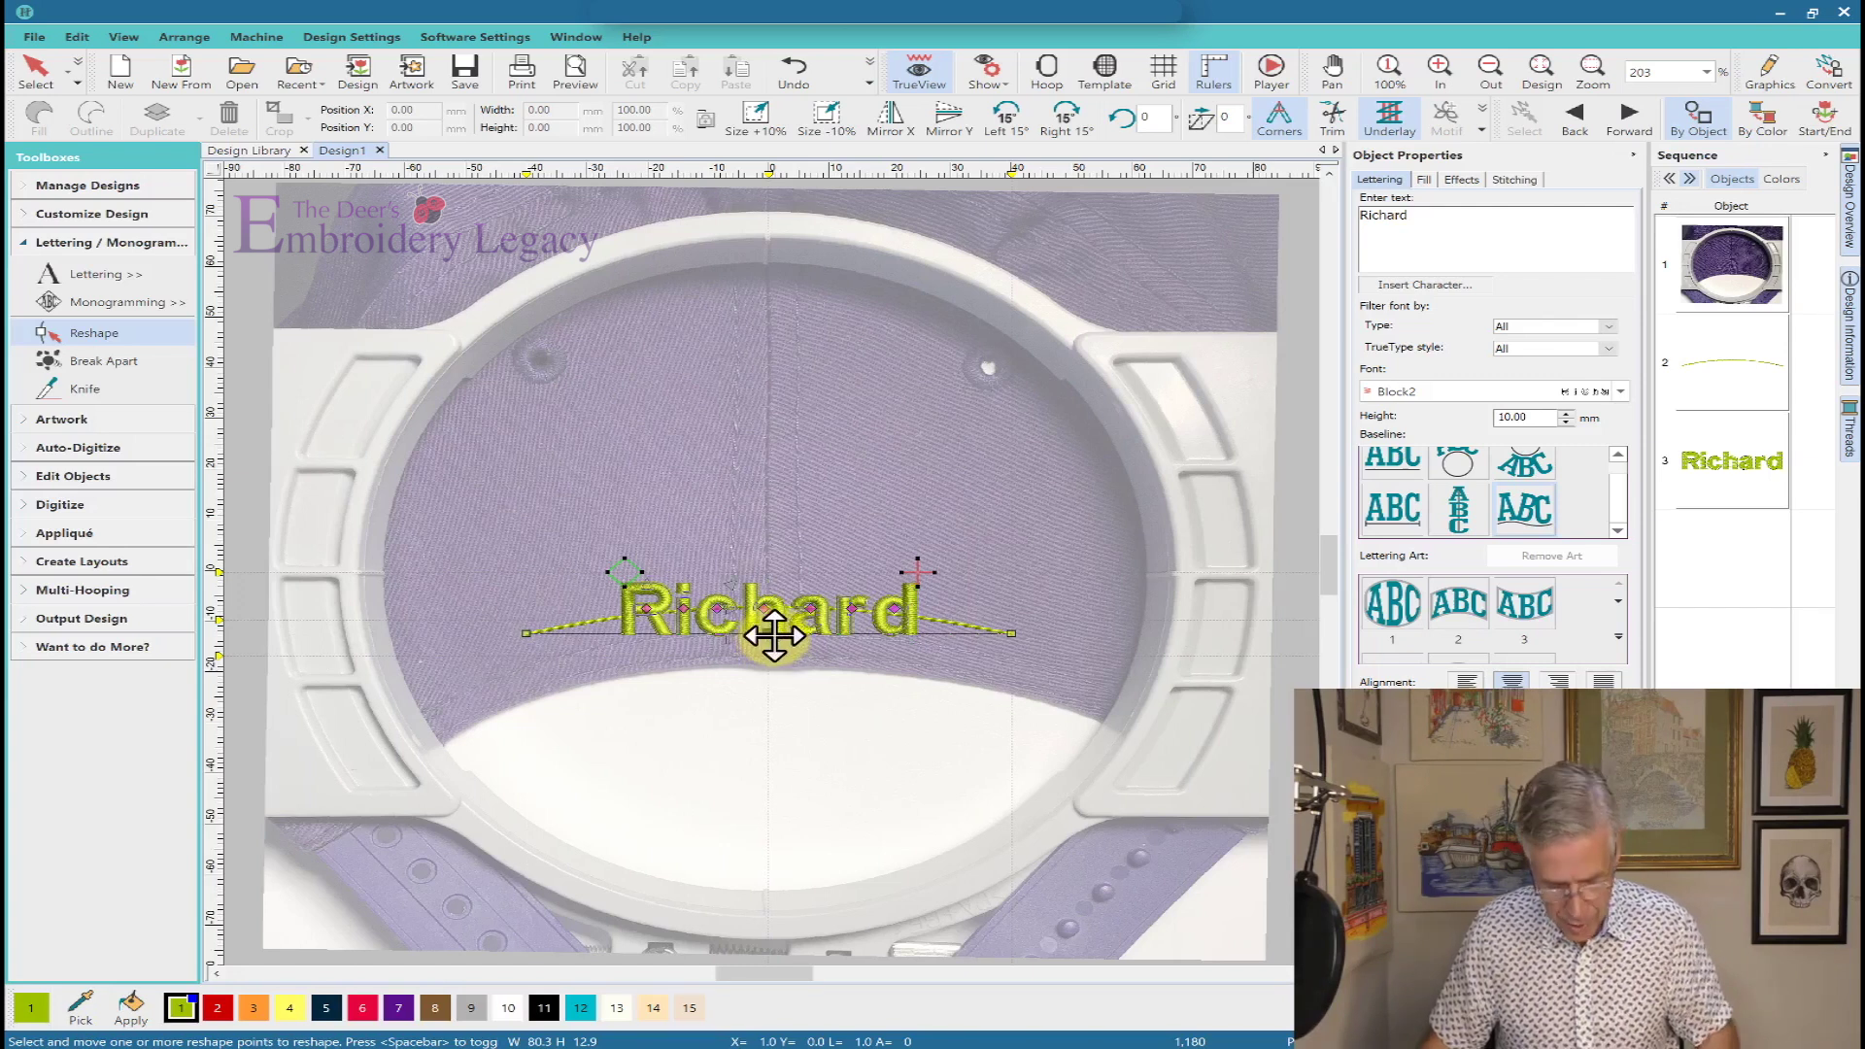
{"action": "left_click", "coordinate": [772, 636]}
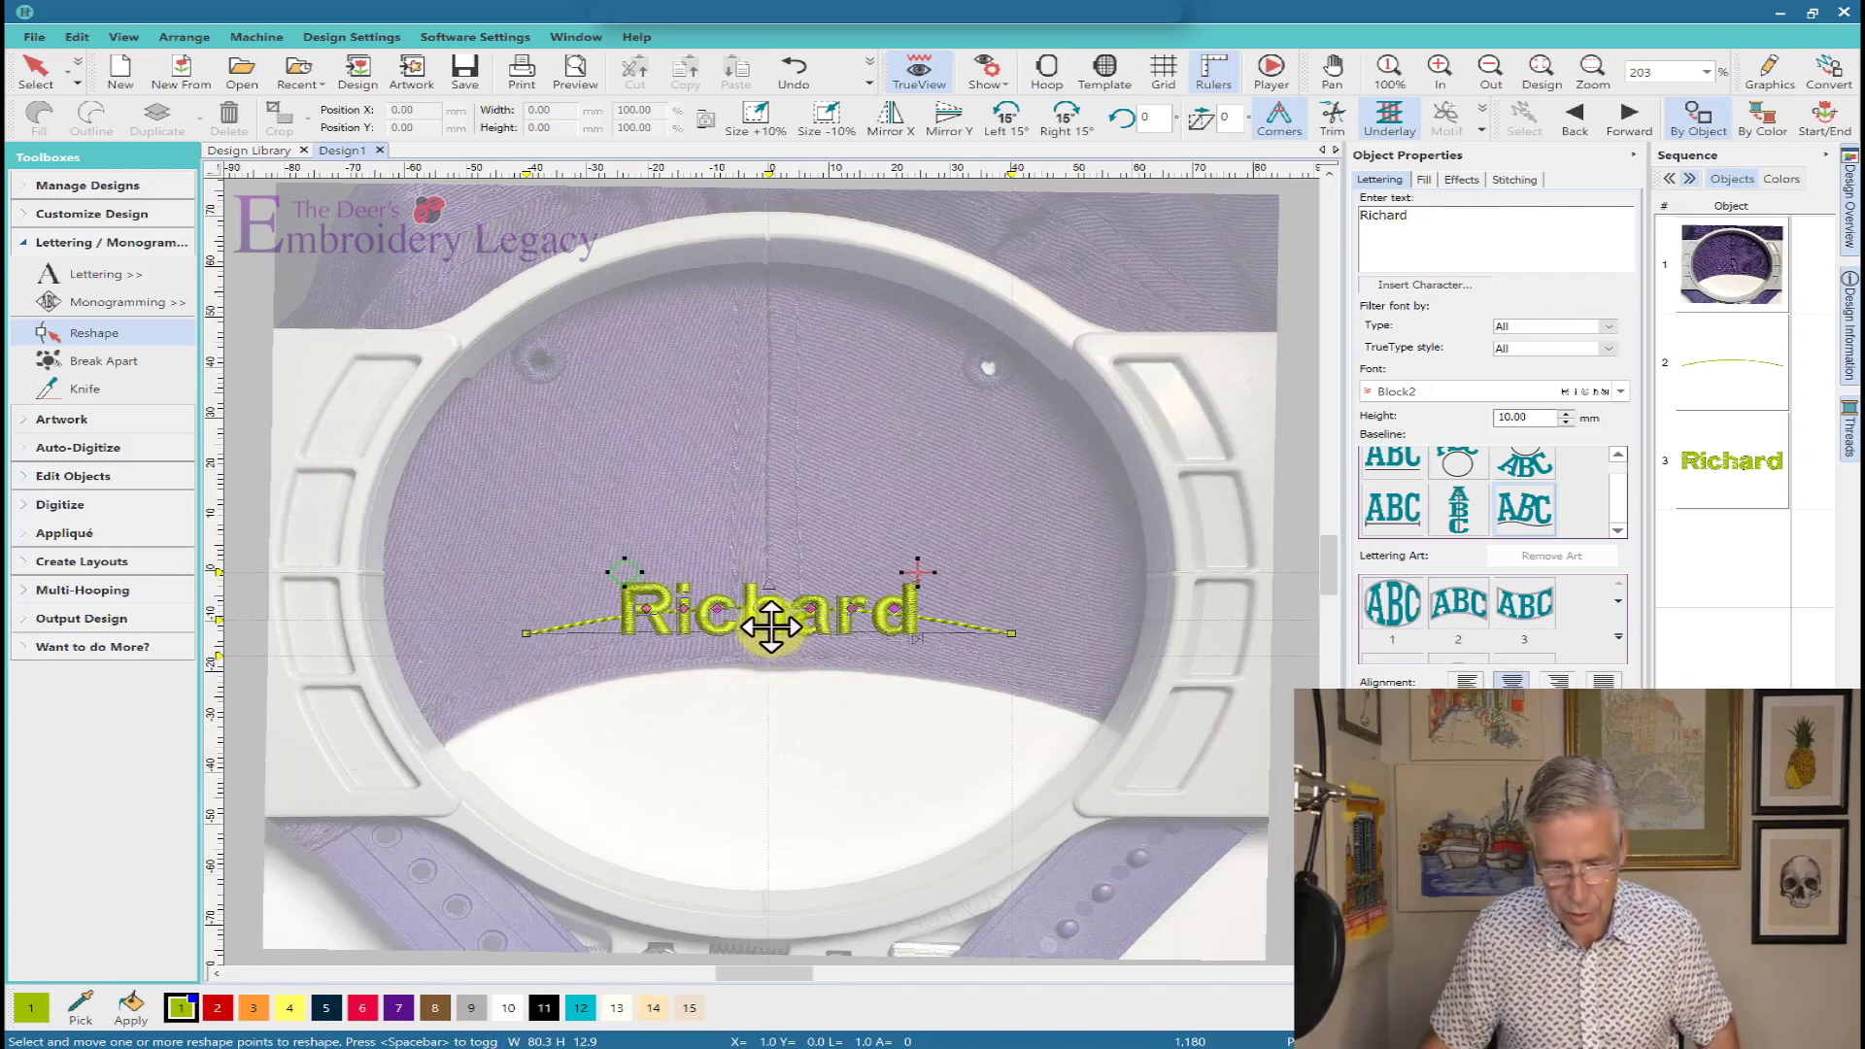
{"action": "left_click_drag", "start_coordinate": [769, 610], "coordinate": [770, 659]}
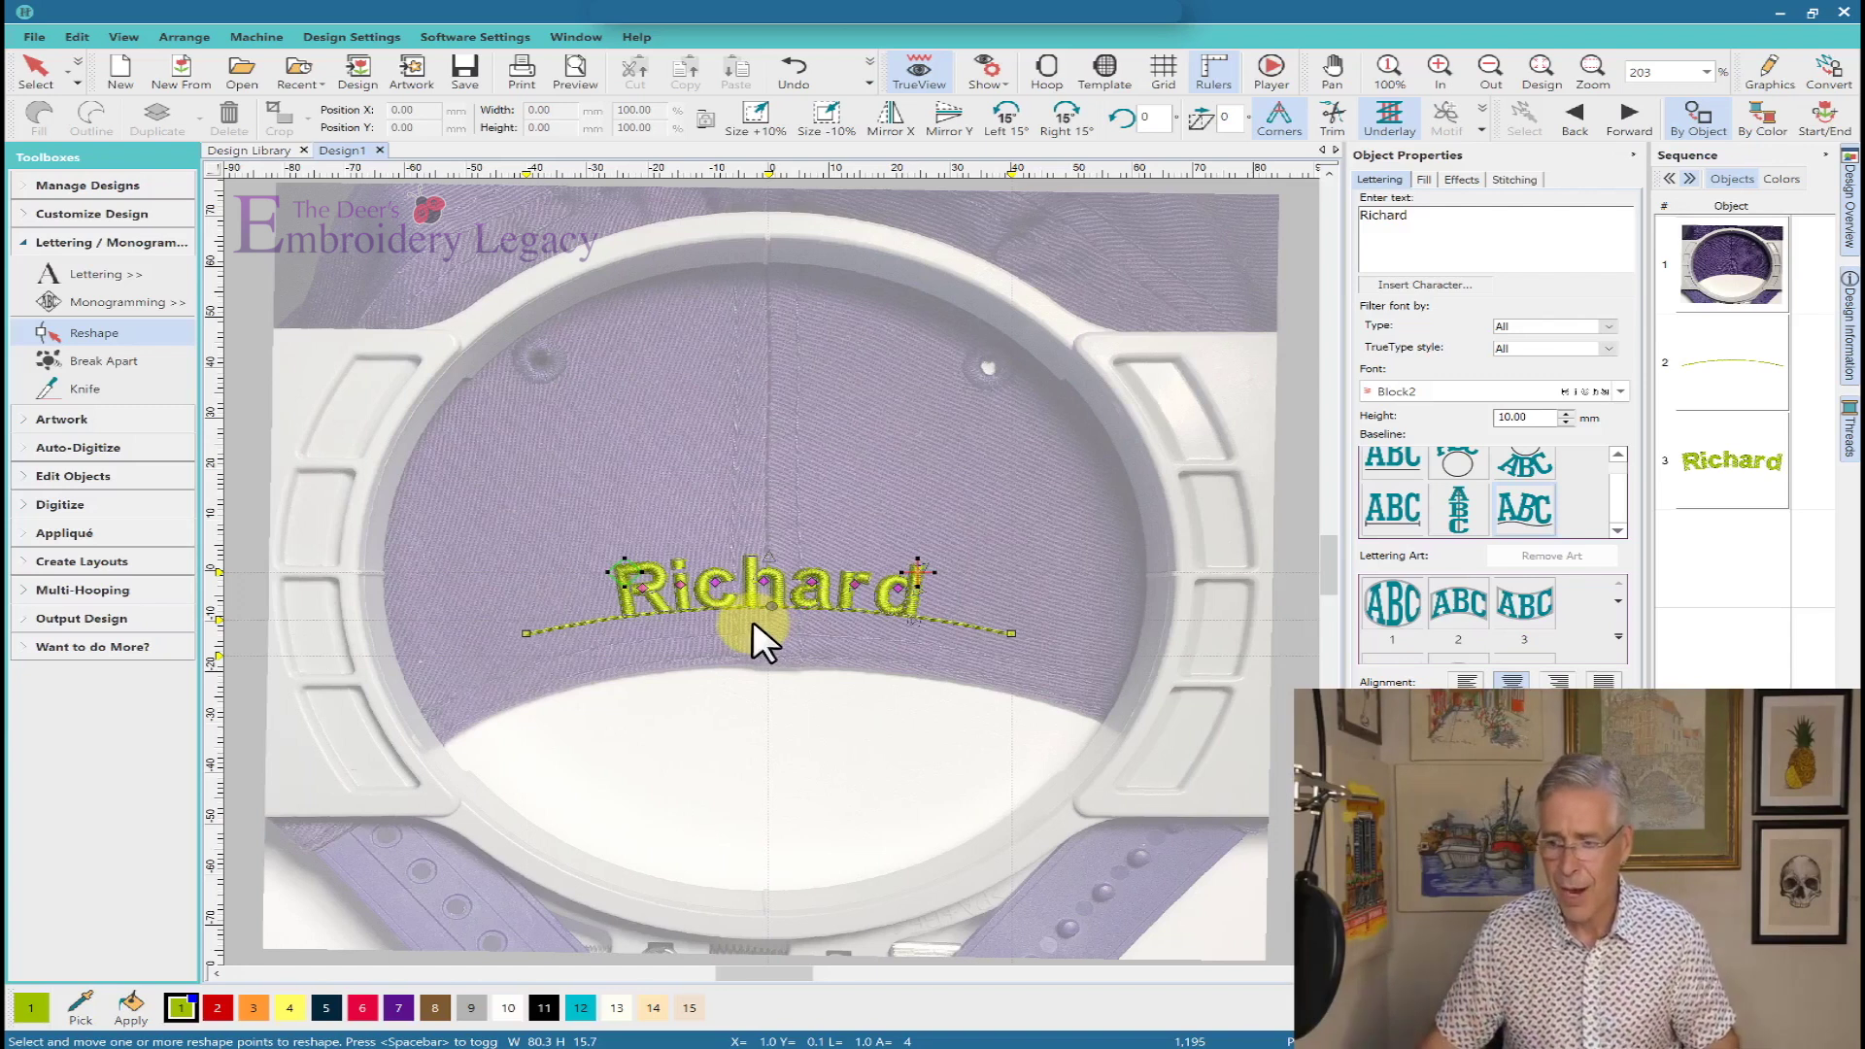
{"action": "left_click", "coordinate": [1745, 369]}
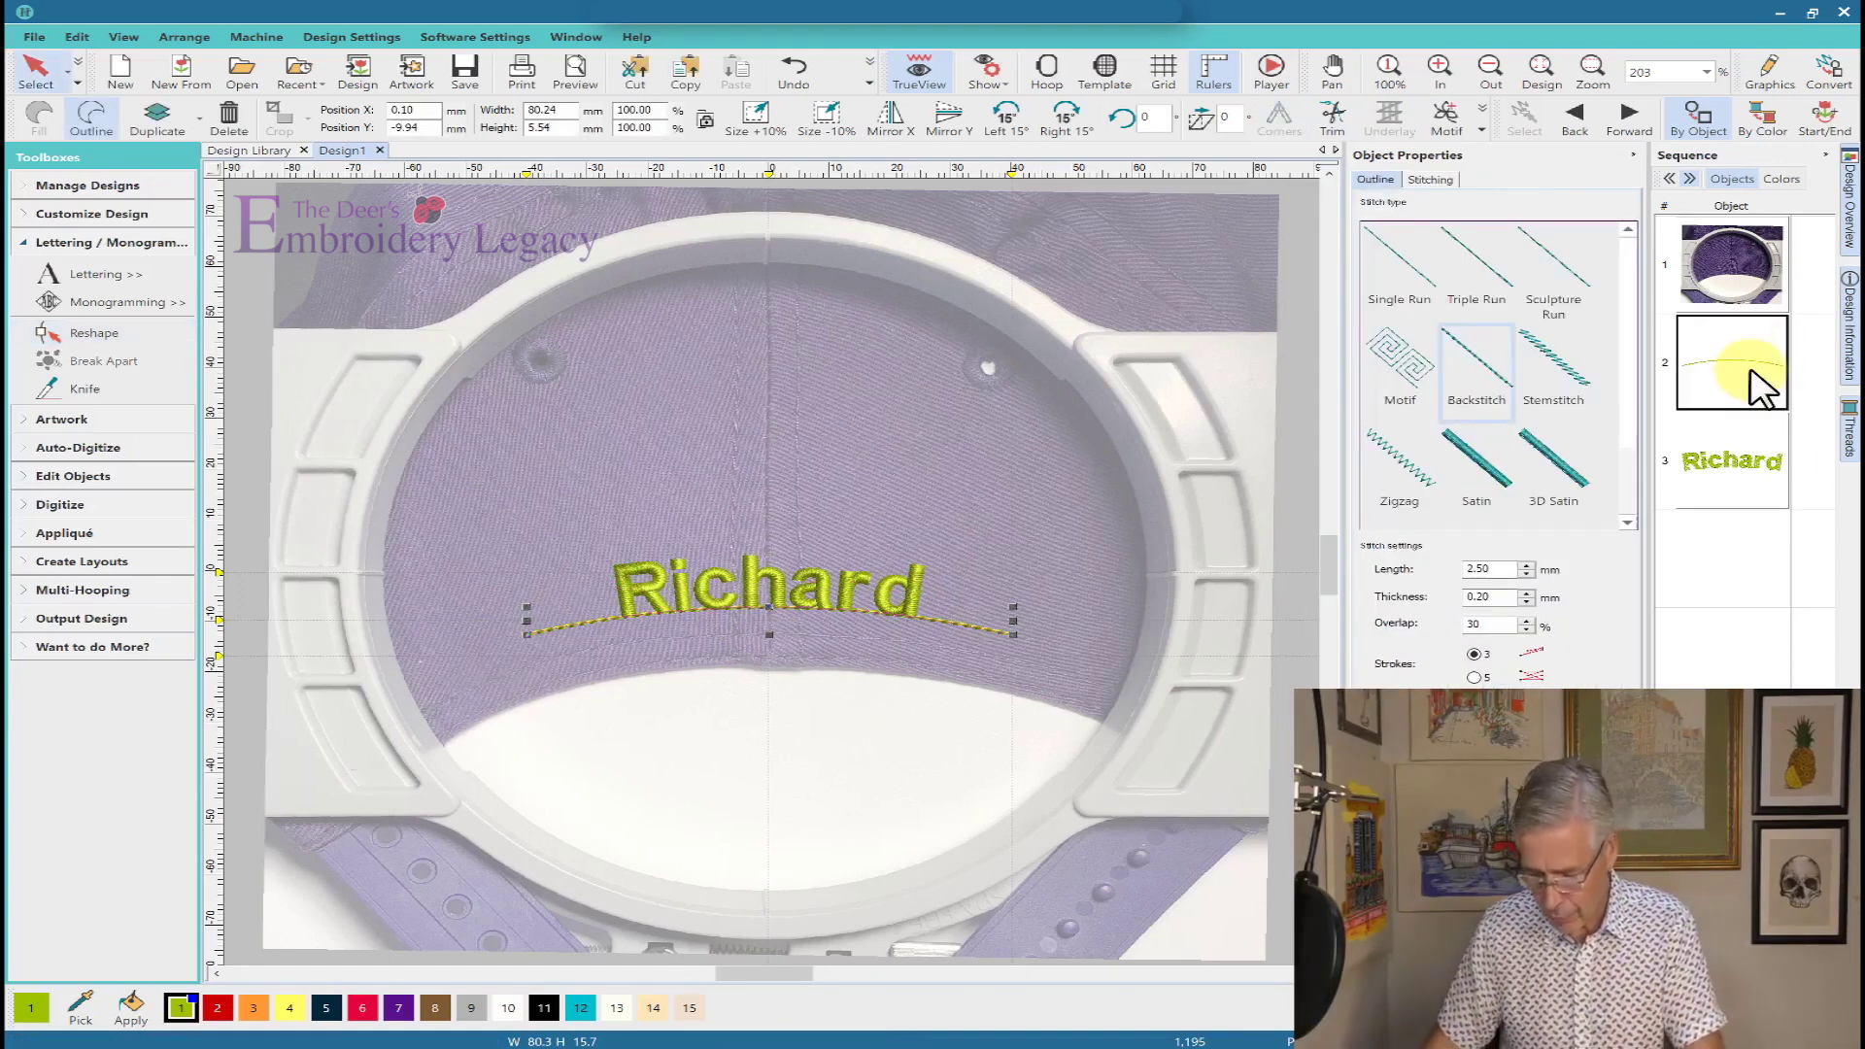
{"action": "key", "text": "Delete"}
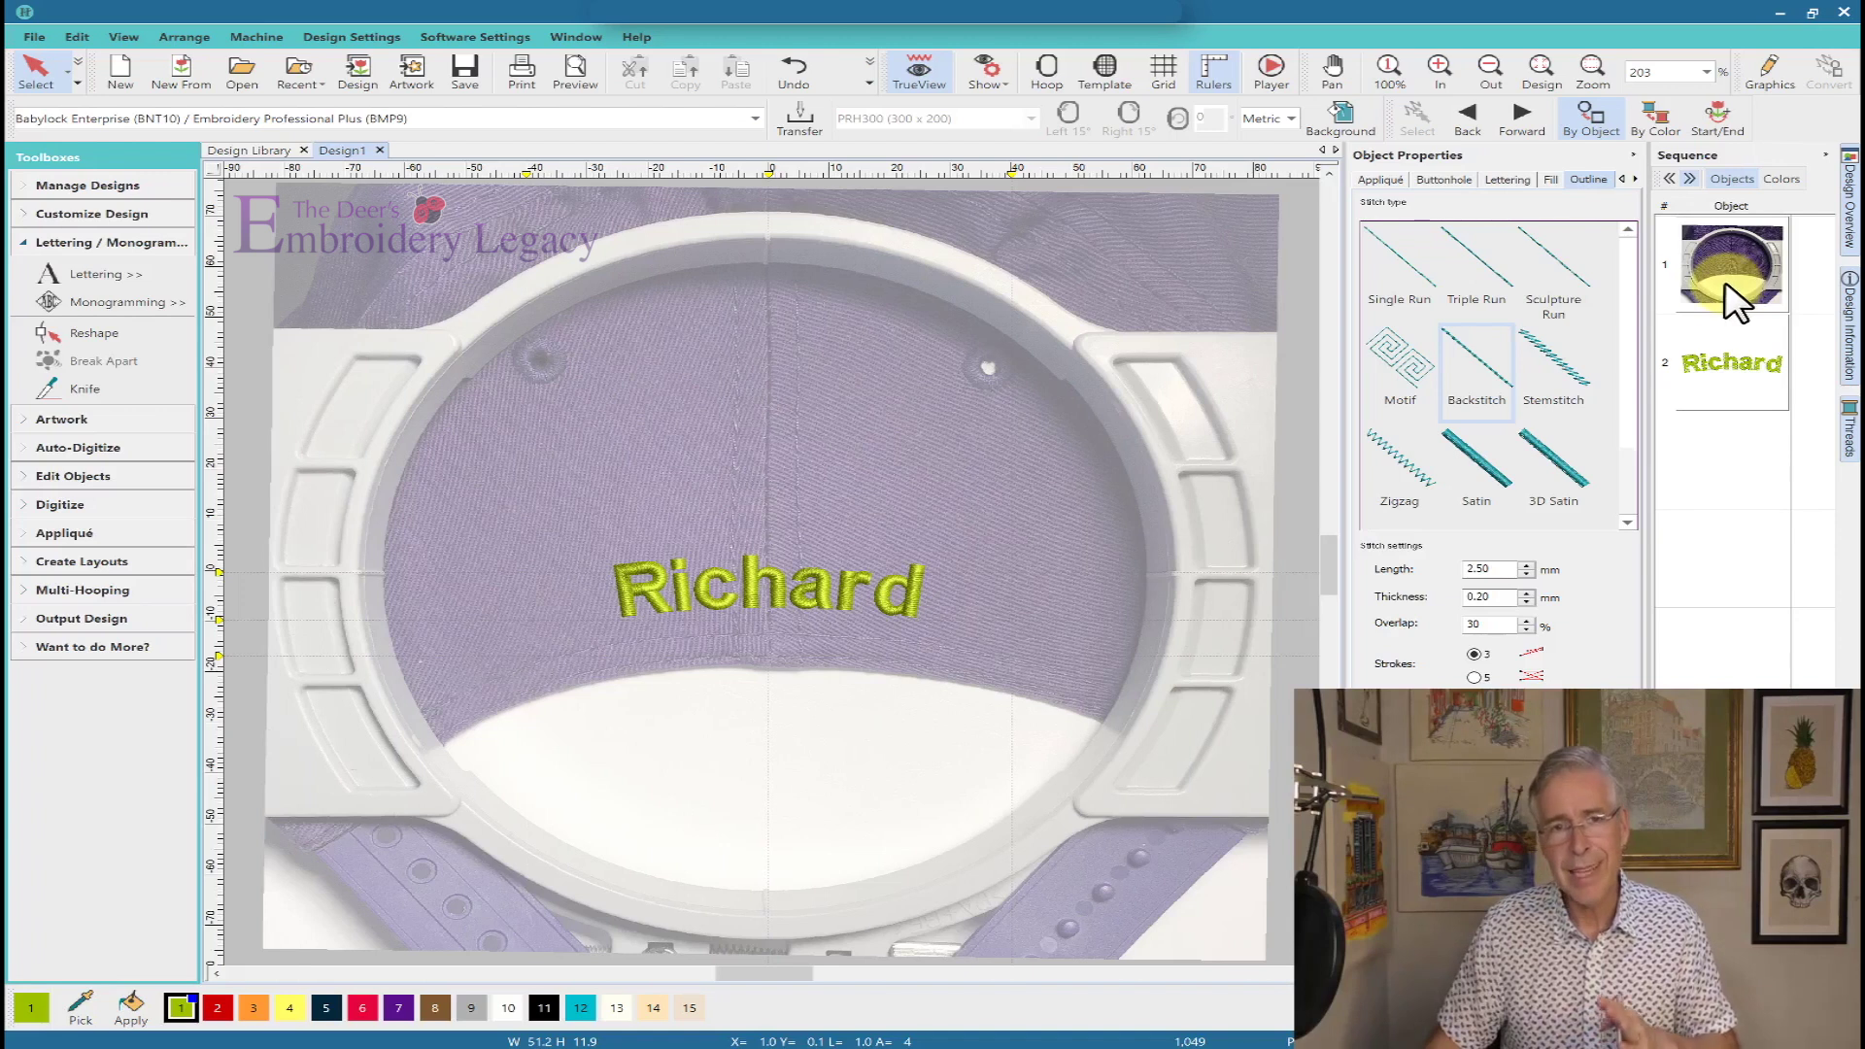
Display the File menu commands, including Save As Template, then dismiss them.
{"action": "left_click", "coordinate": [34, 37]}
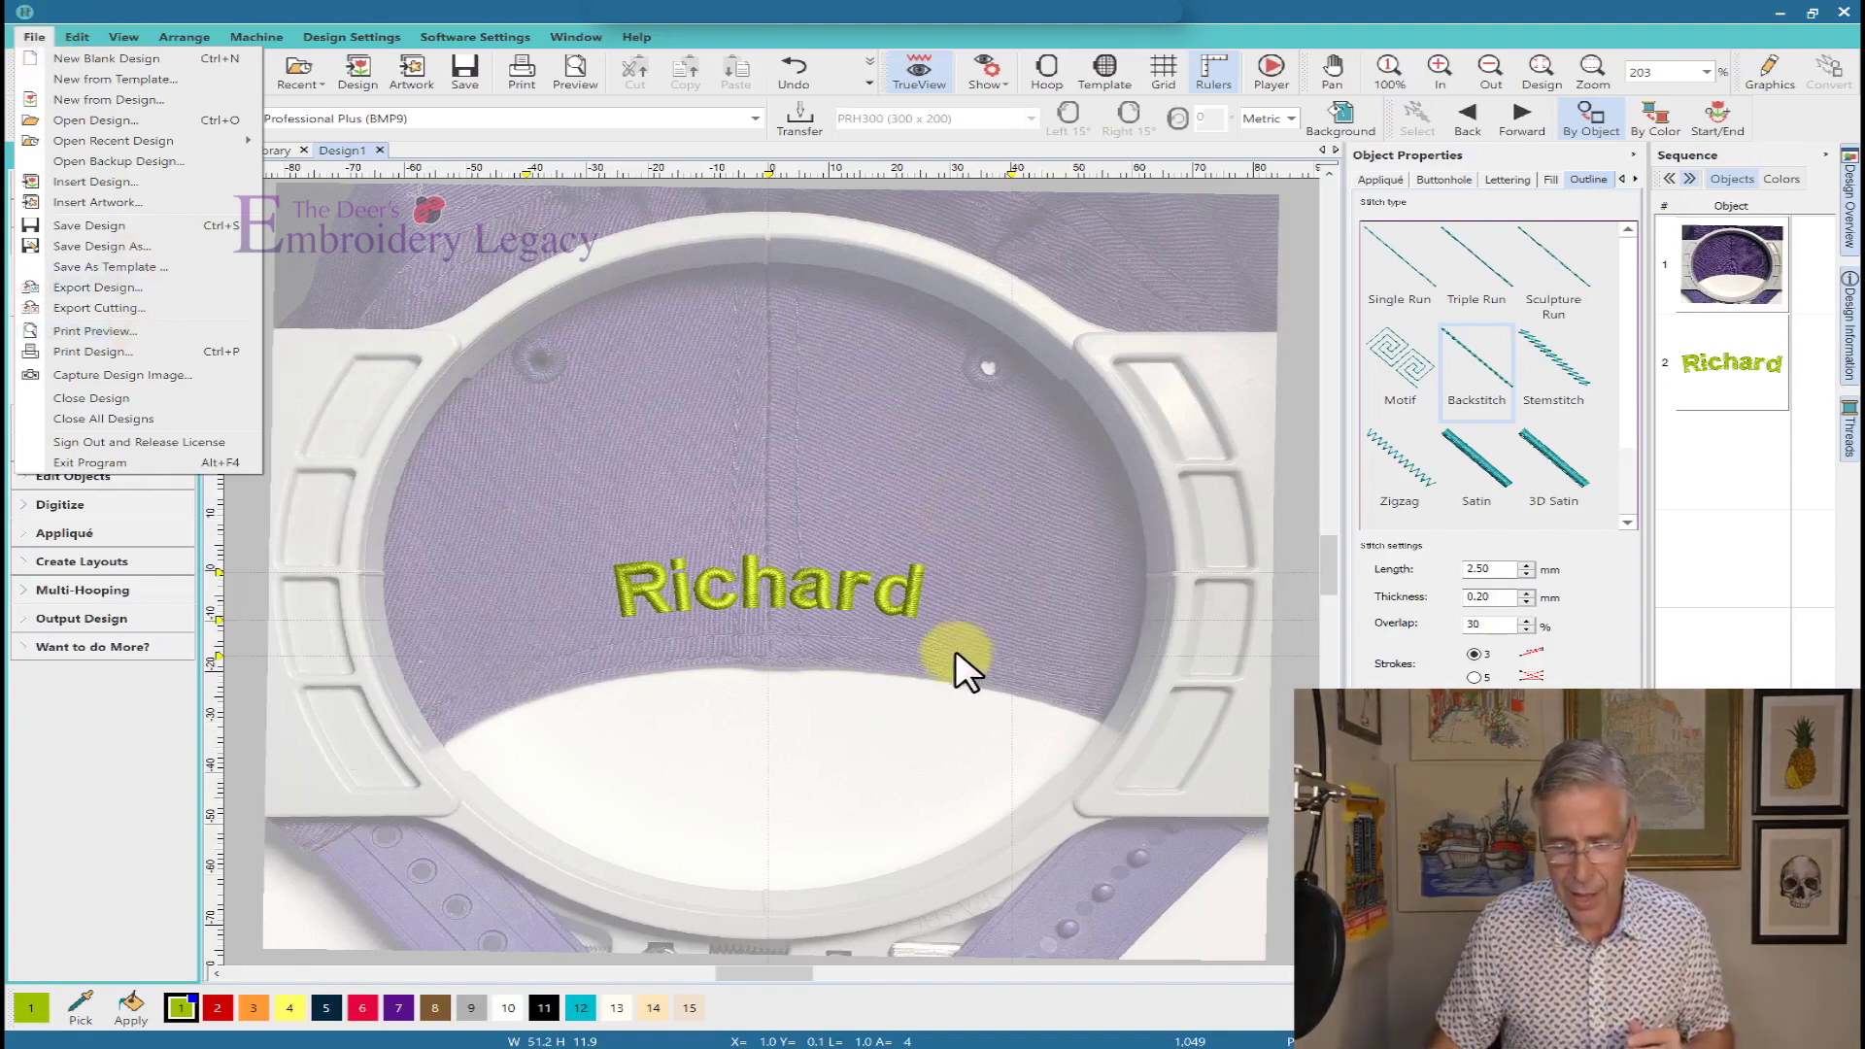
{"action": "left_click", "coordinate": [913, 736]}
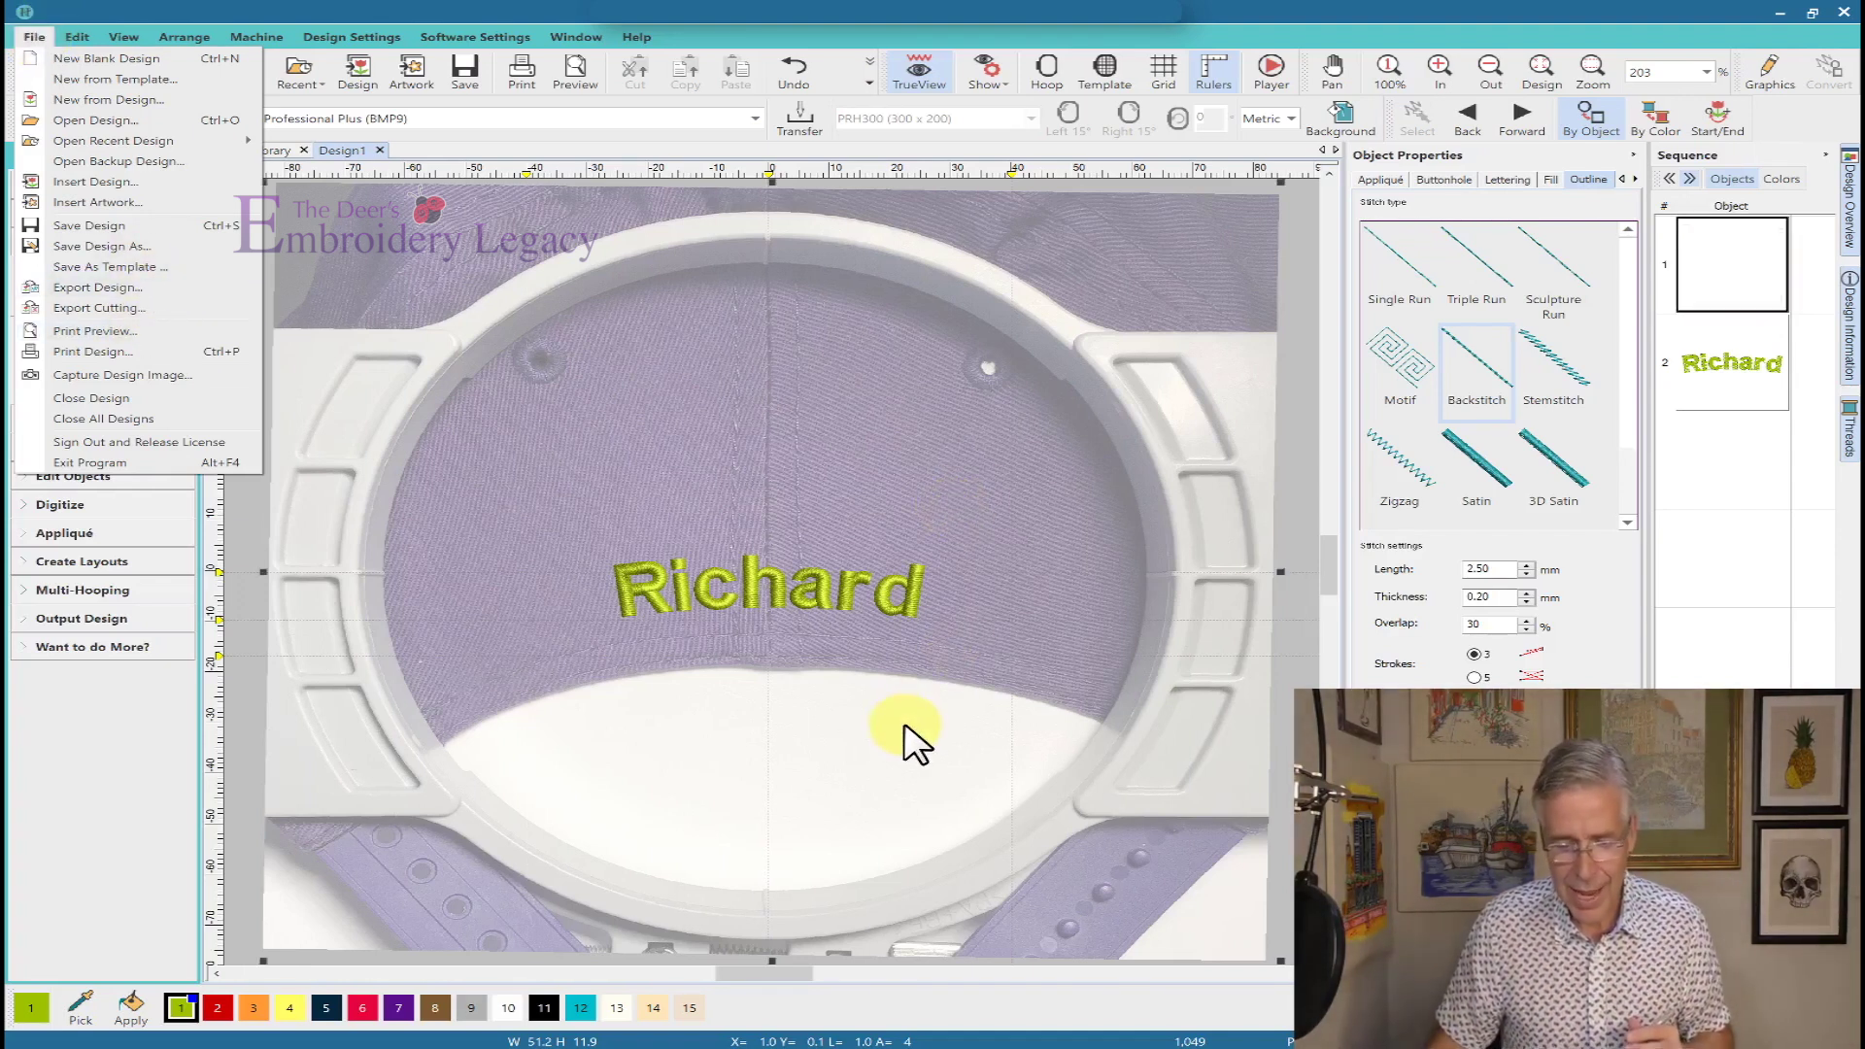
Replace the arched lettering's text with a different first name, keeping the arc.
{"action": "left_click", "coordinate": [826, 589]}
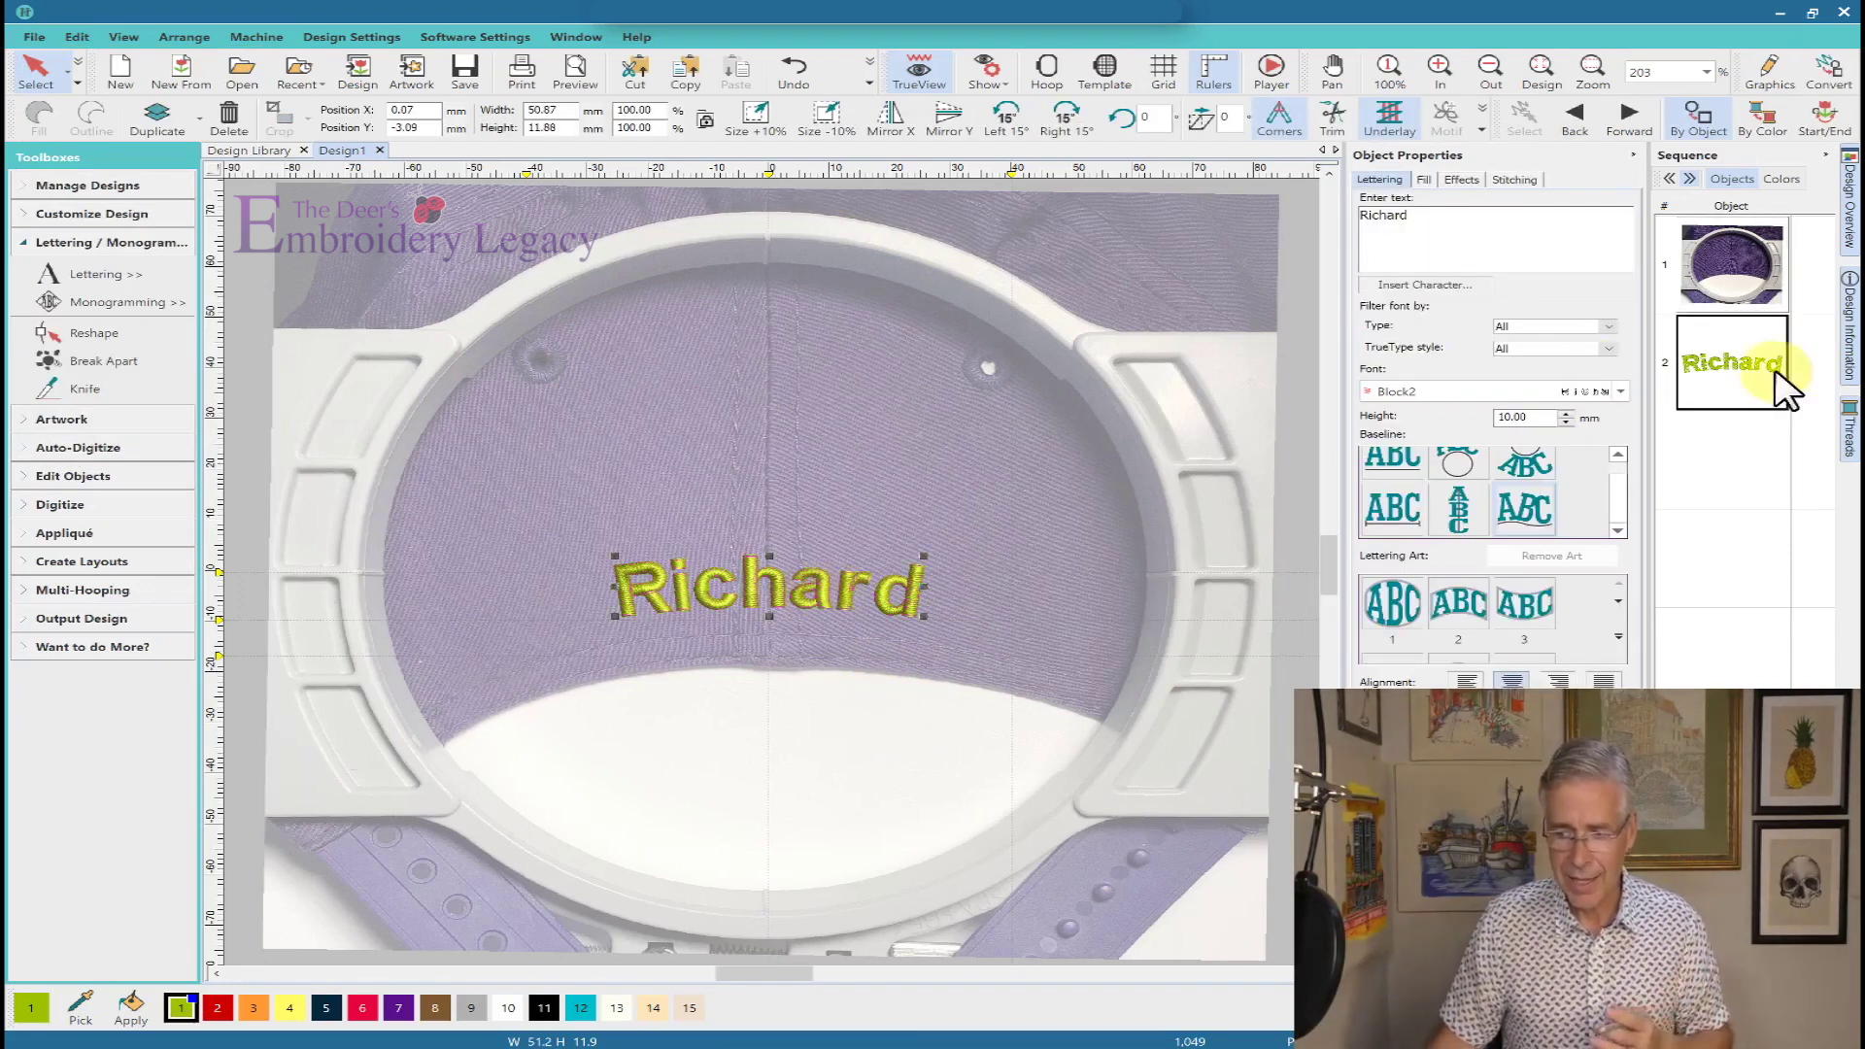
{"action": "left_click", "coordinate": [1729, 375]}
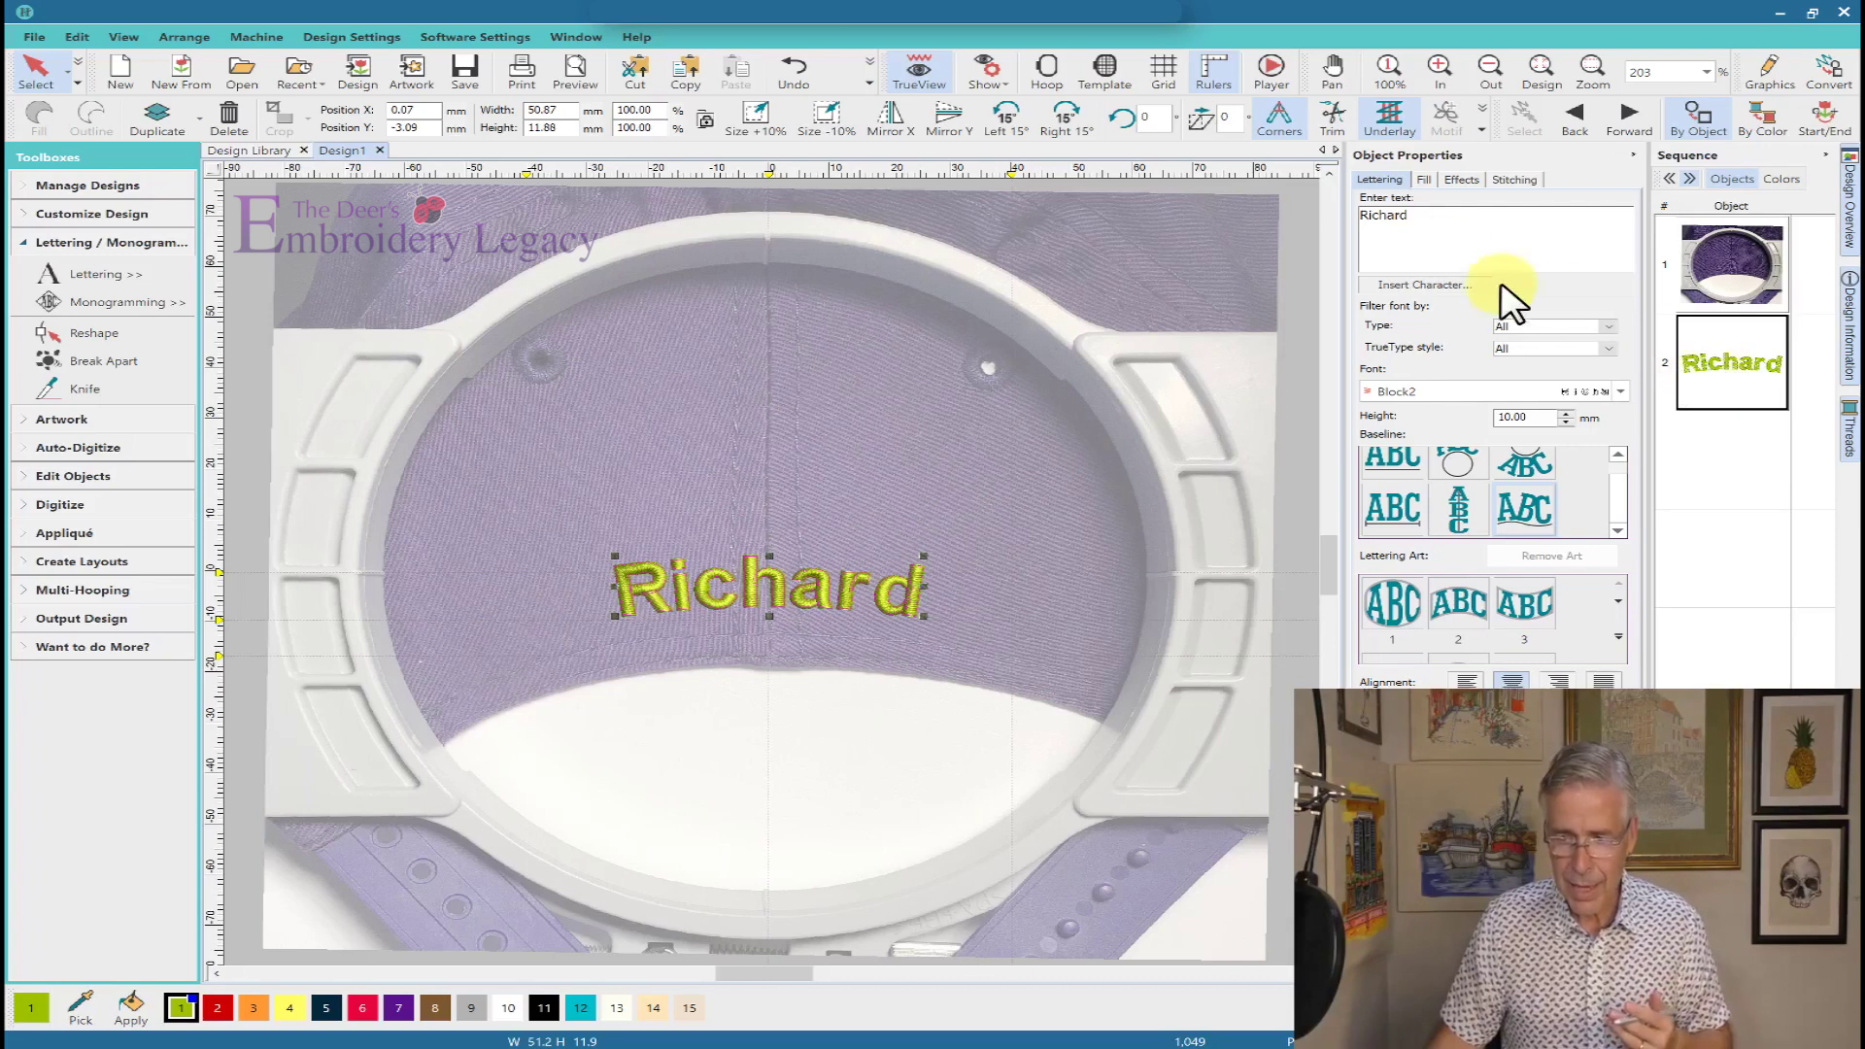
{"action": "left_click", "coordinate": [1420, 218]}
{"action": "key", "text": "ctrl+a"}
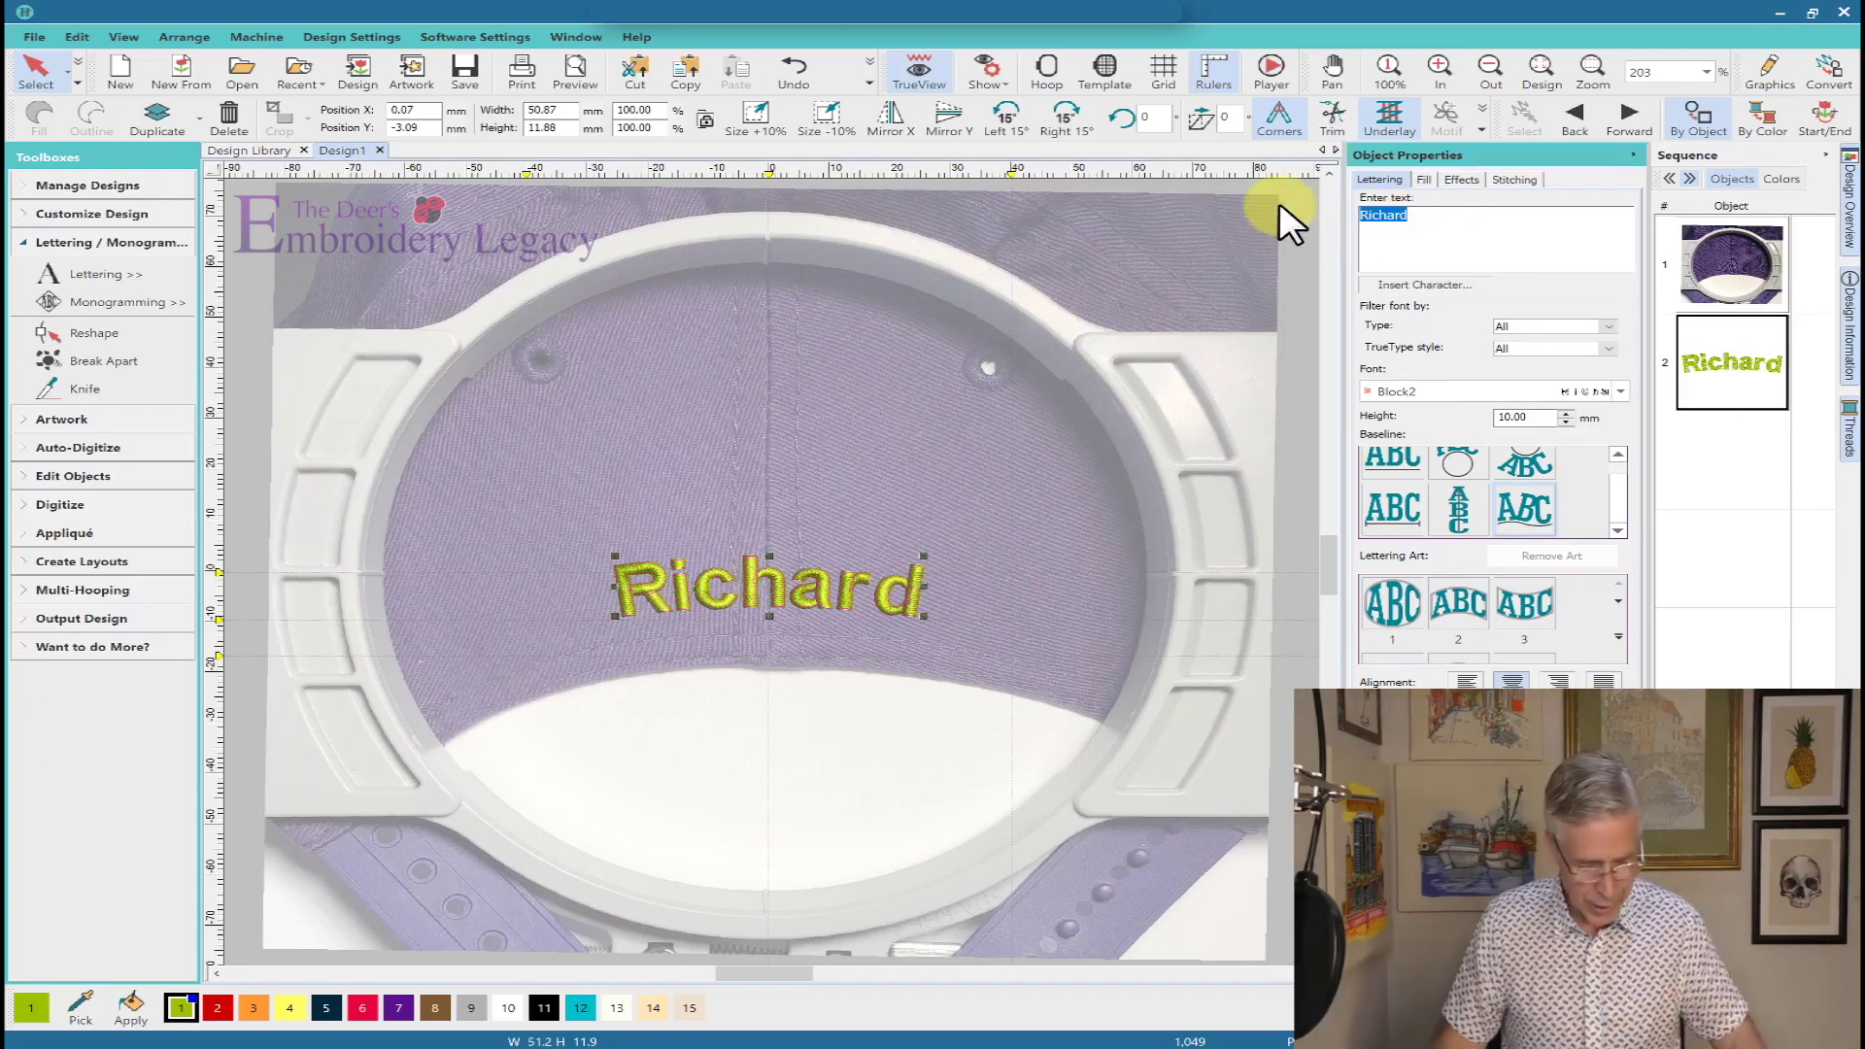
{"action": "type", "text": "Jennifer"}
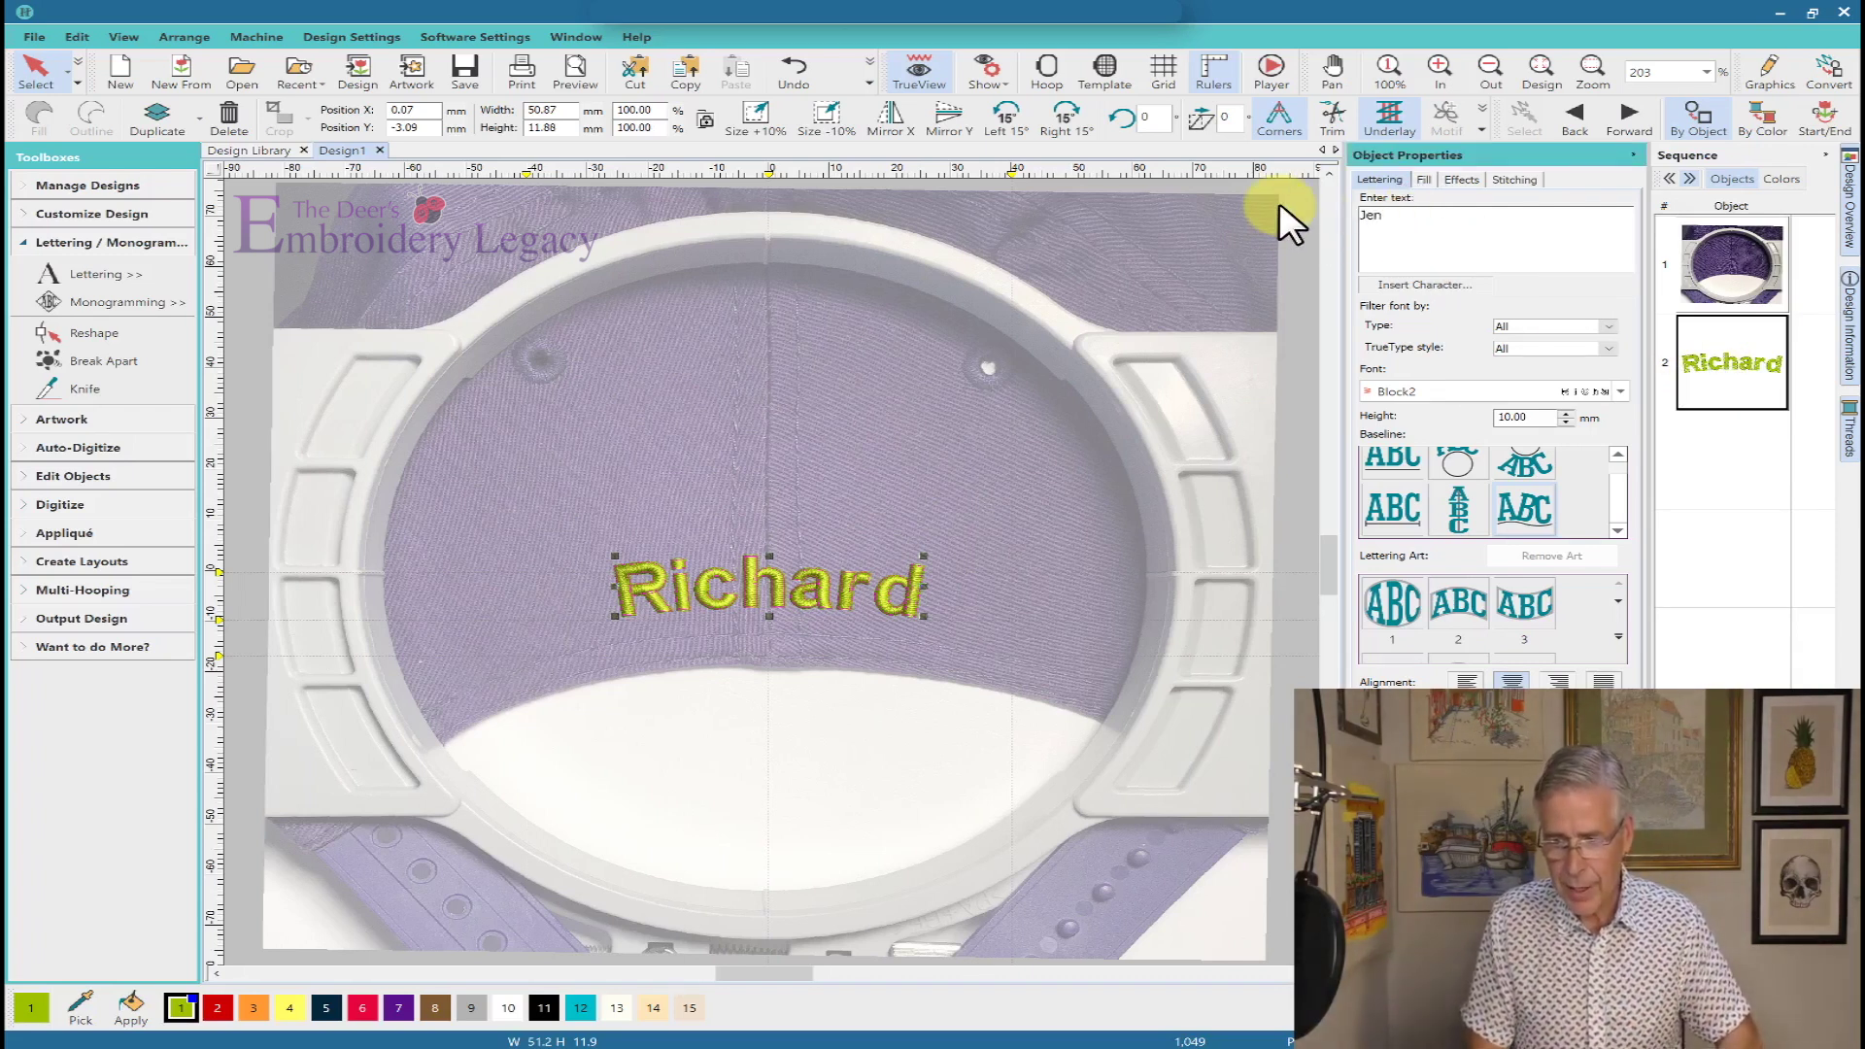